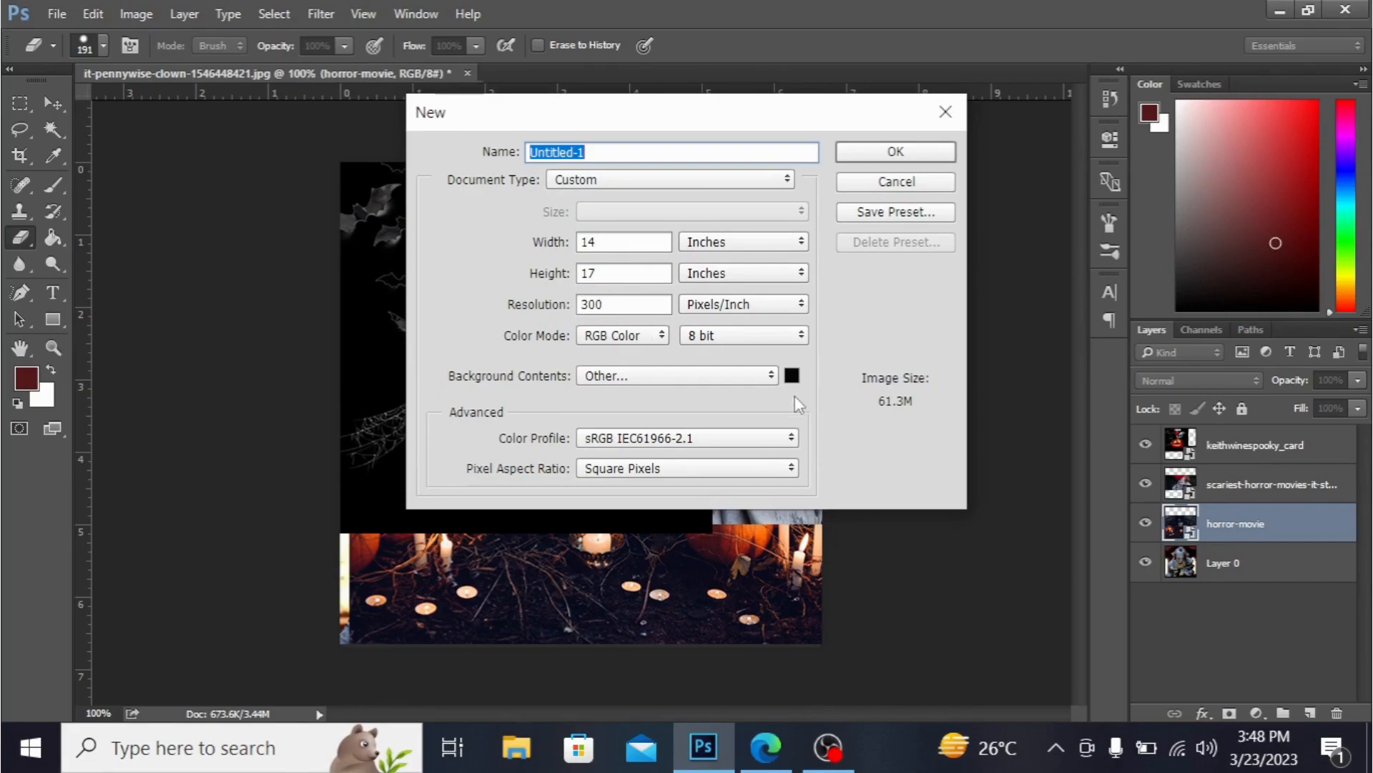
- Create a new 14 × 17 inch, 300 pixels/inch RGB document with a near-black #0a0909 background
left_click(792, 377)
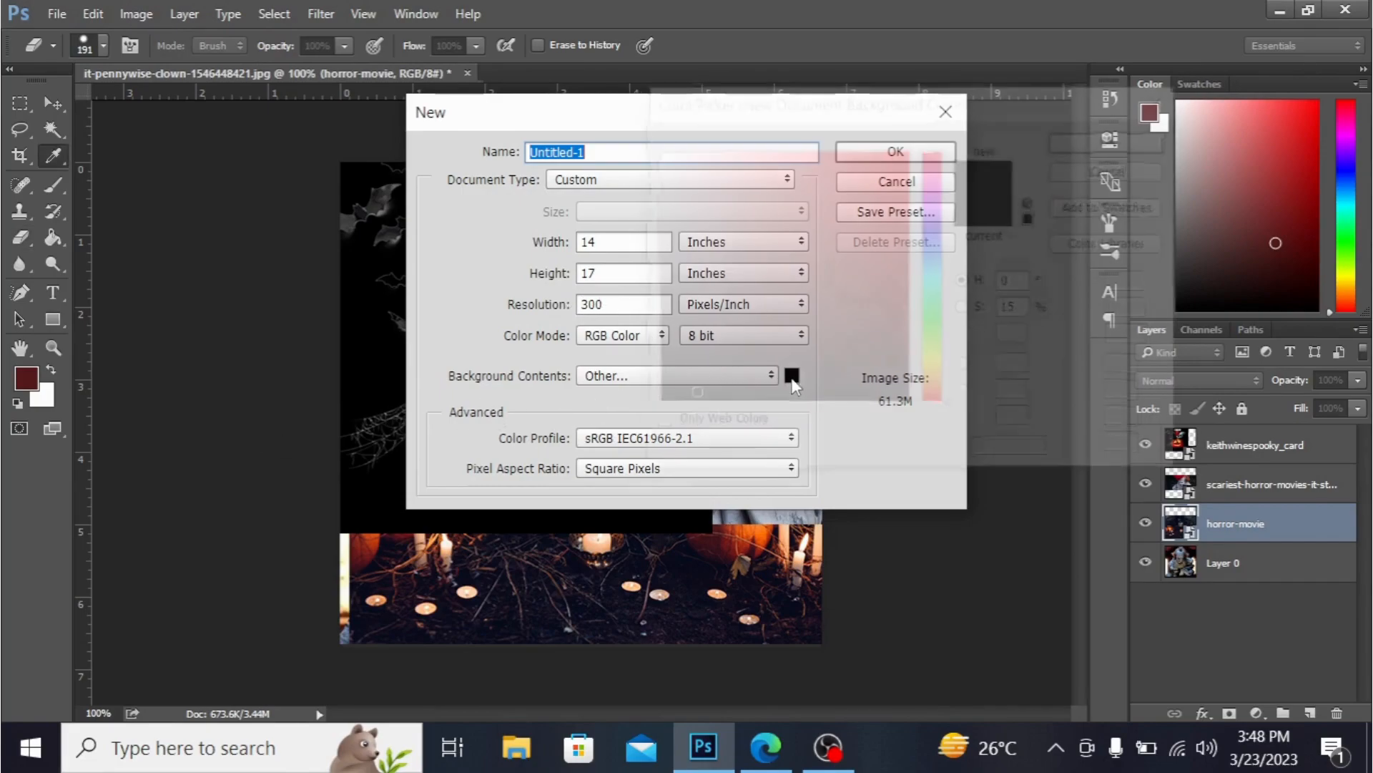
left_click(689, 395)
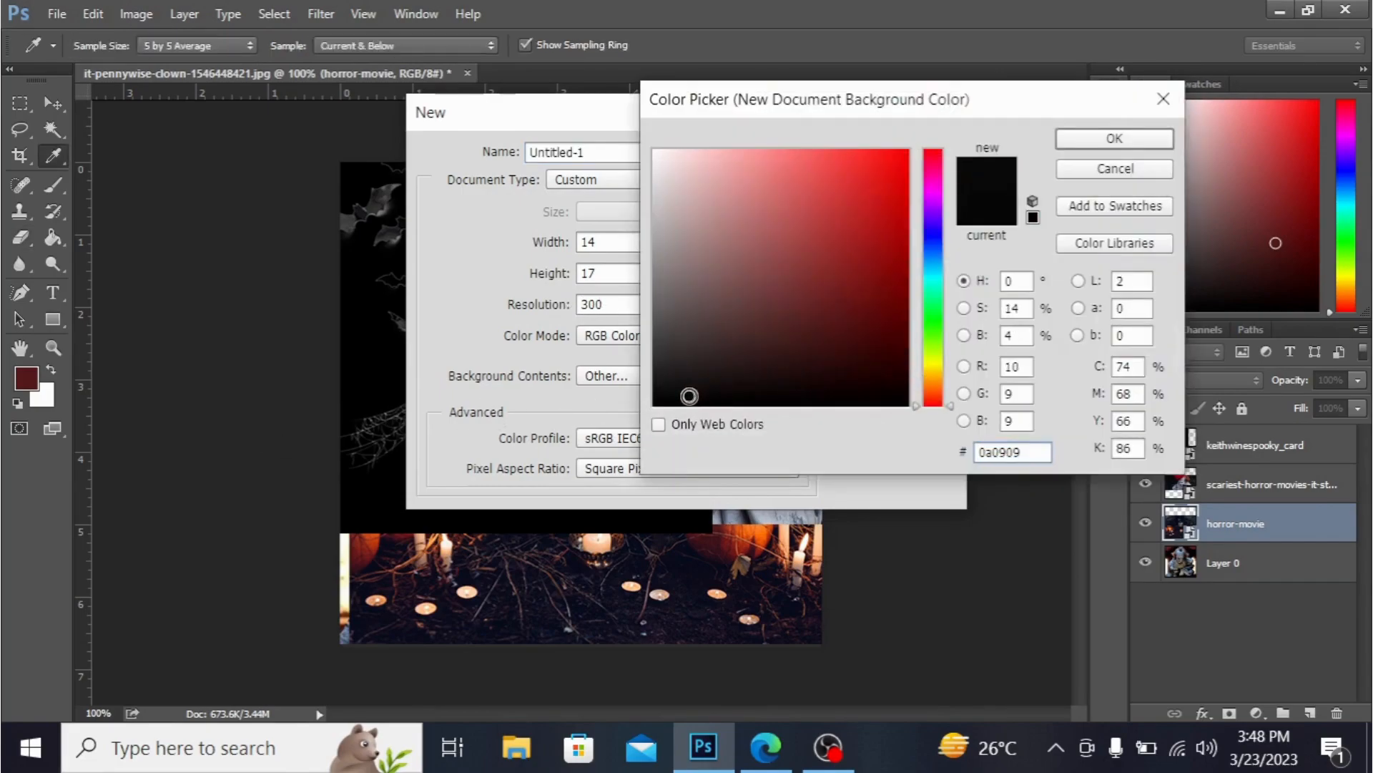
left_click(1103, 140)
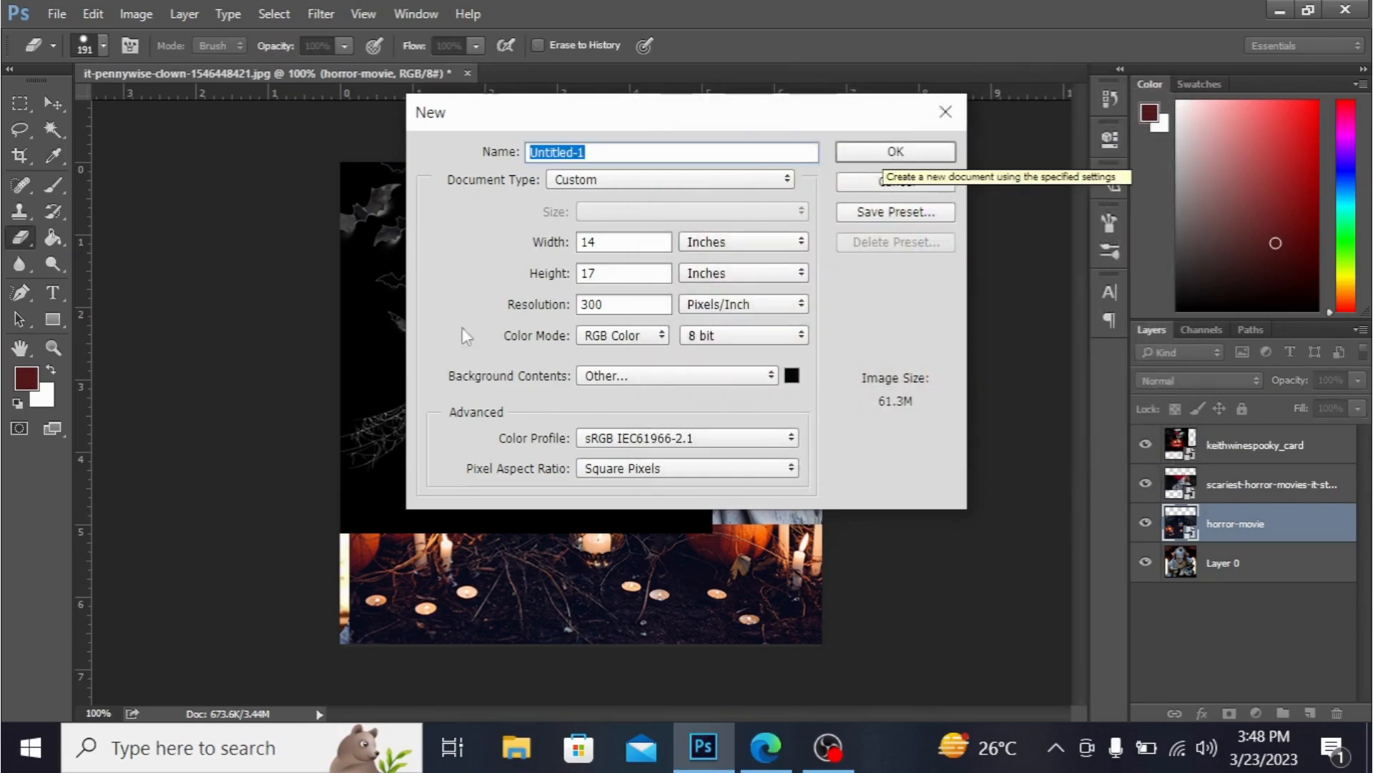
left_click(896, 152)
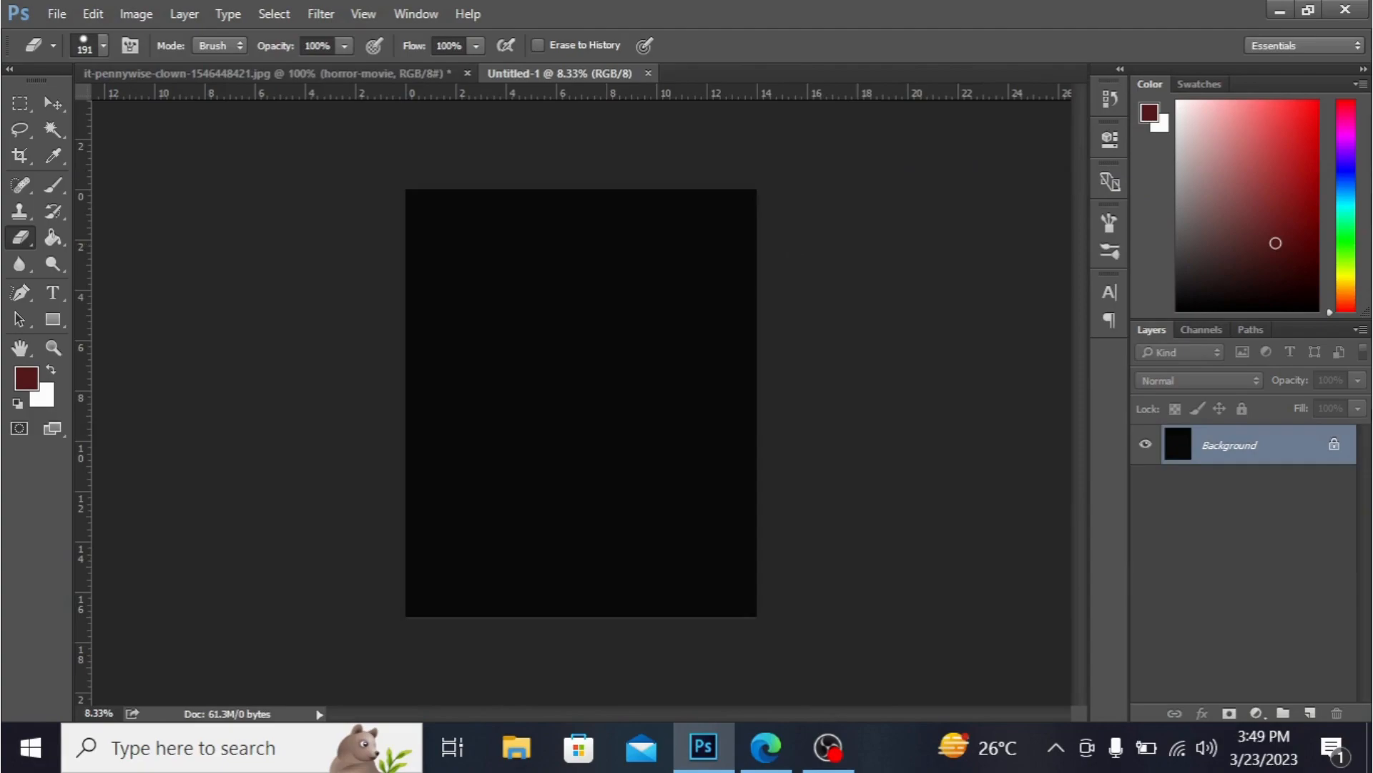
- Unlock the new document's background so it becomes a regular layer
left_click(1335, 445)
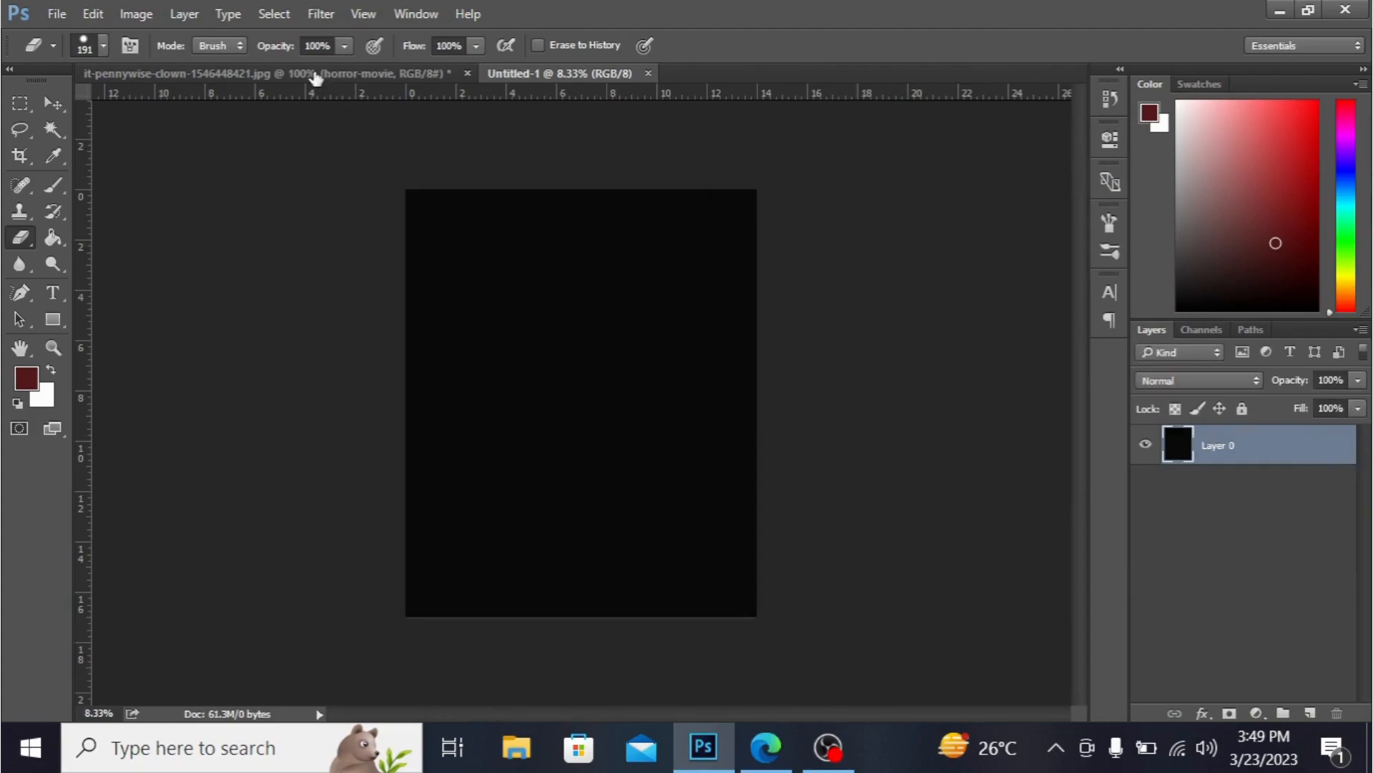
key("h")
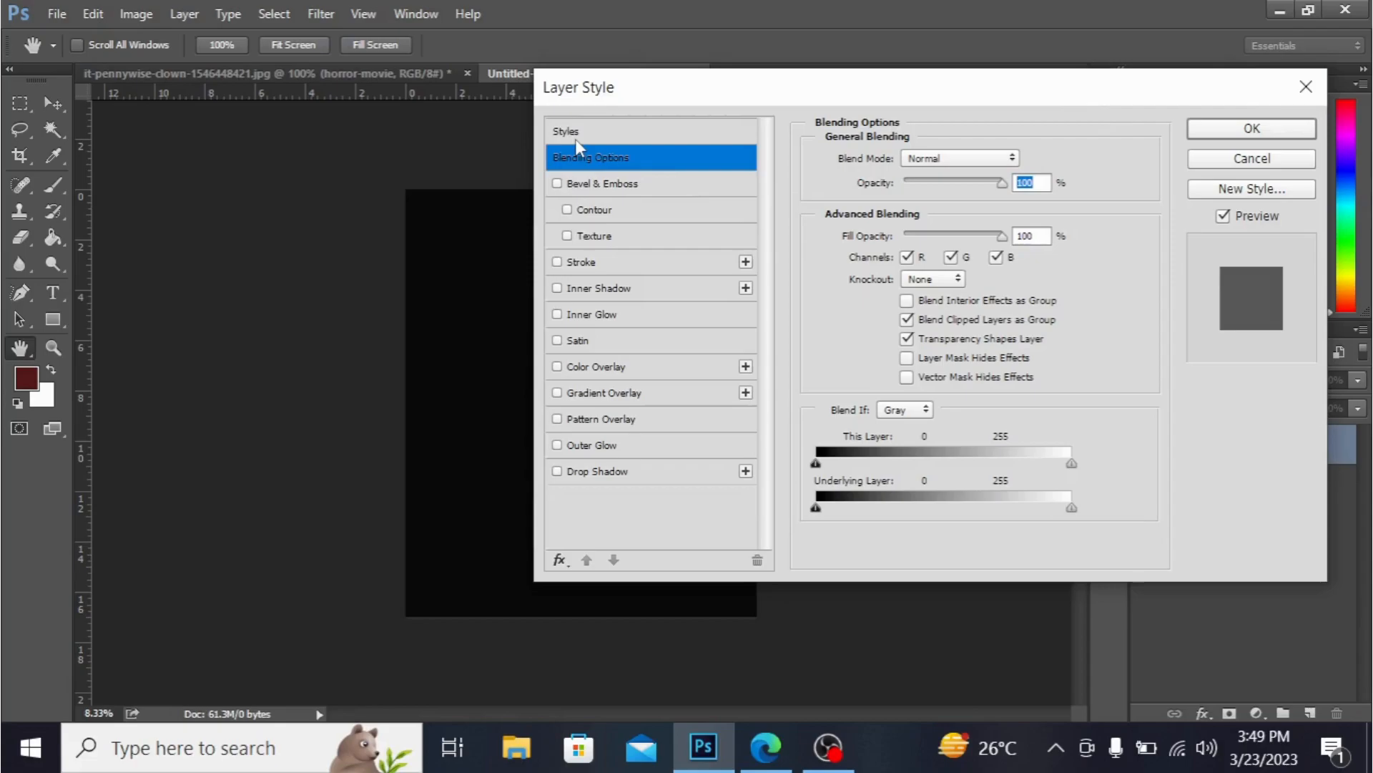
key("Escape")
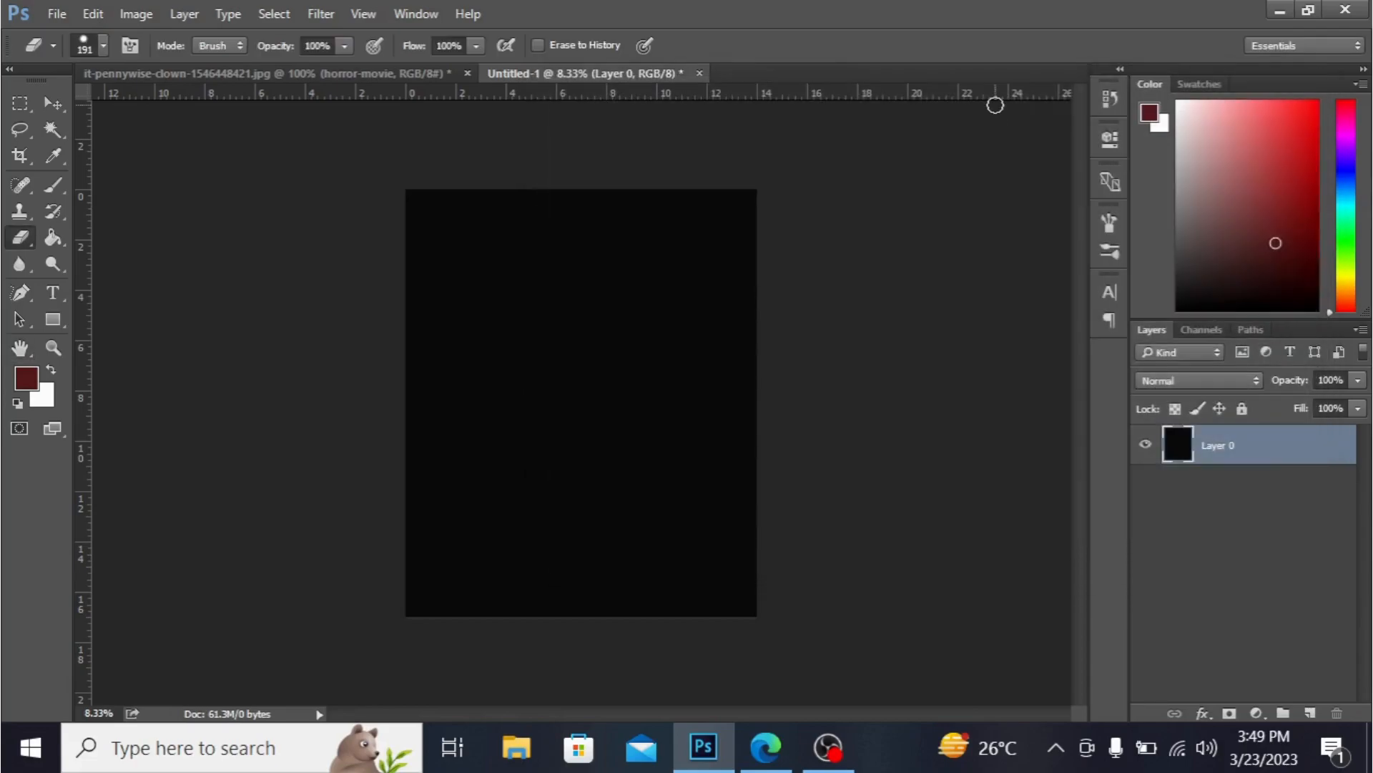
- In the clown document, select Layer 0 and hide the three layers above it
left_click(192, 73)
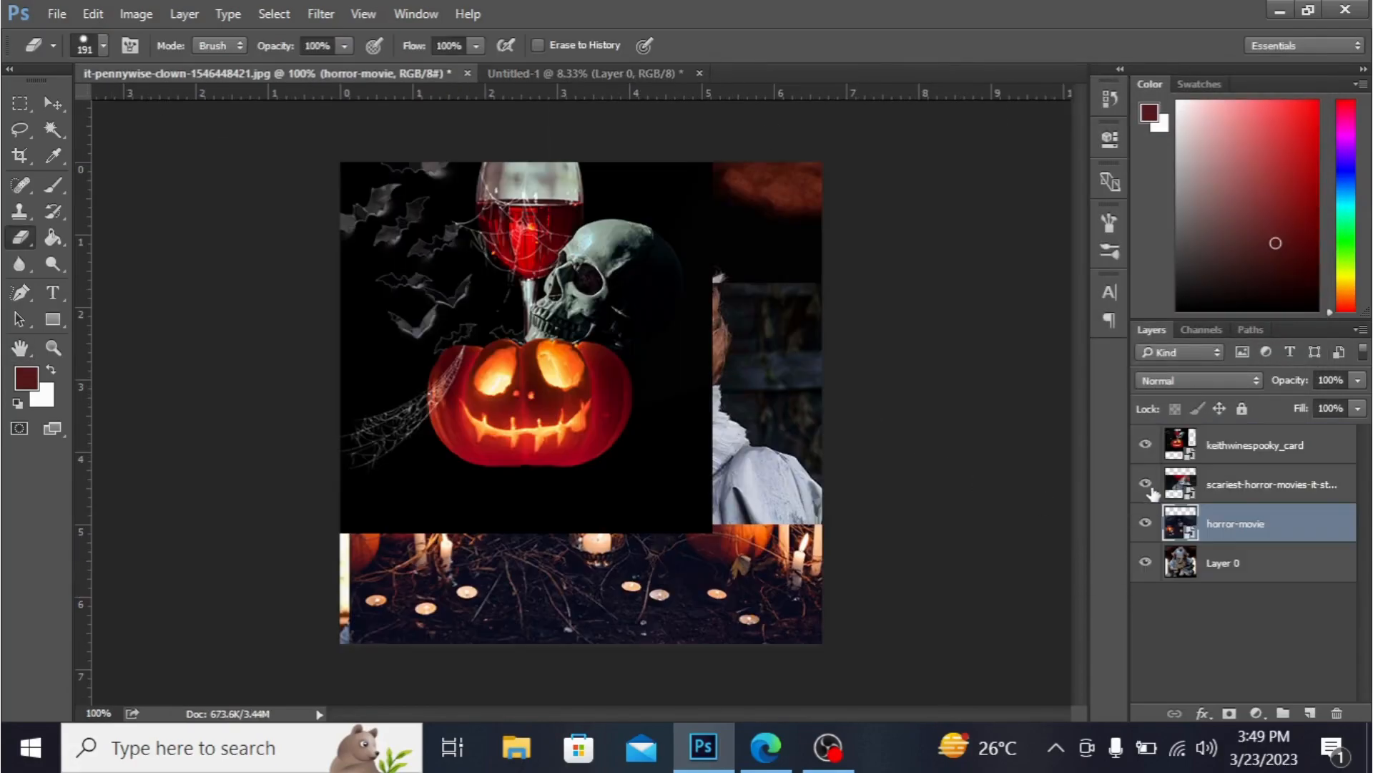
left_click(1216, 563)
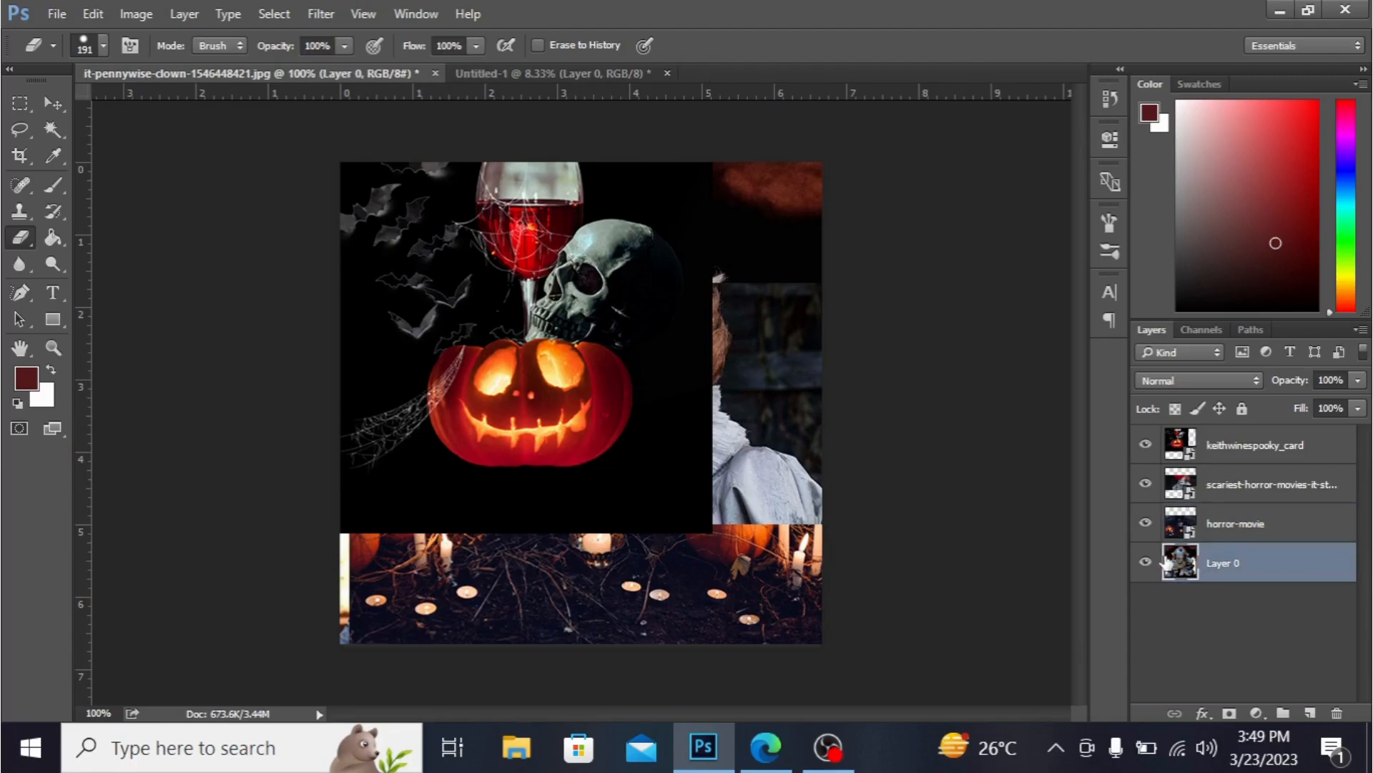
left_click(1145, 445)
left_click(1146, 485)
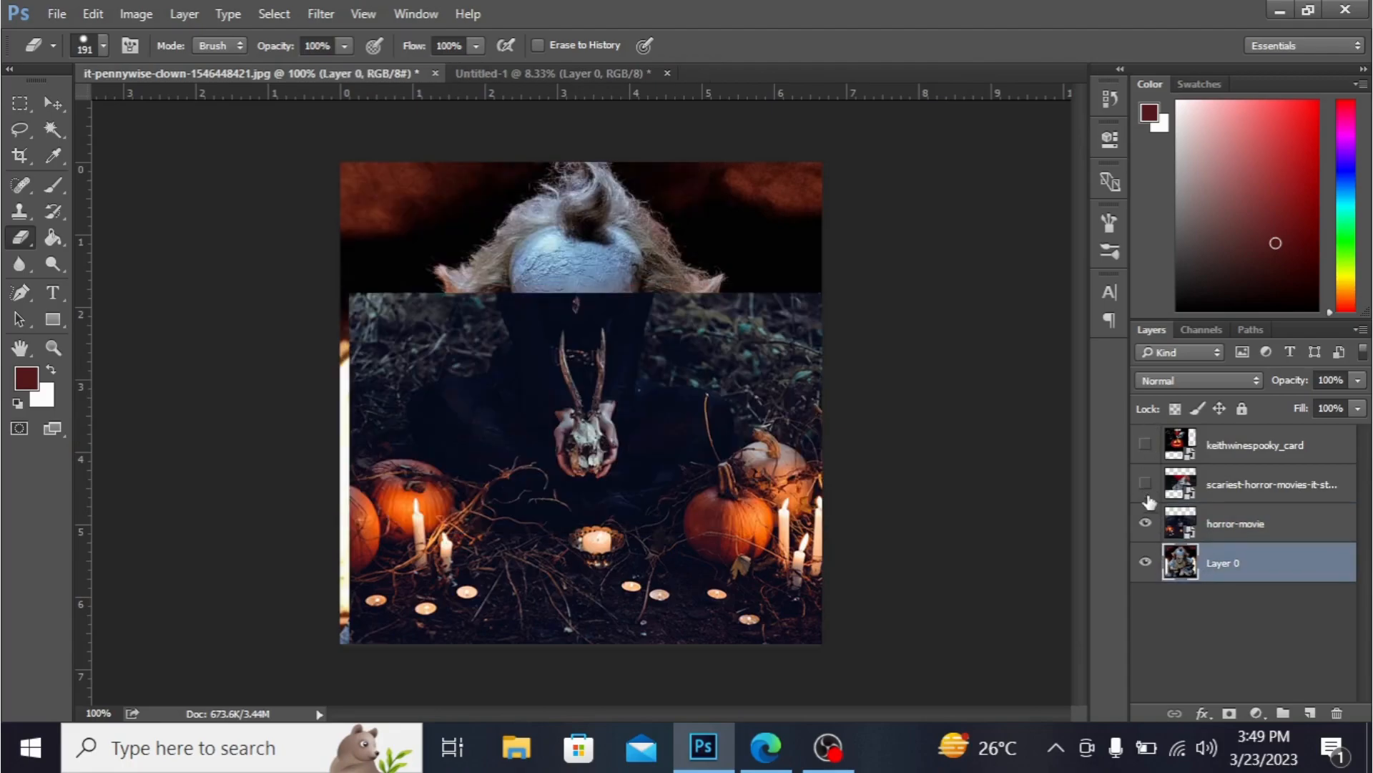
left_click(1145, 523)
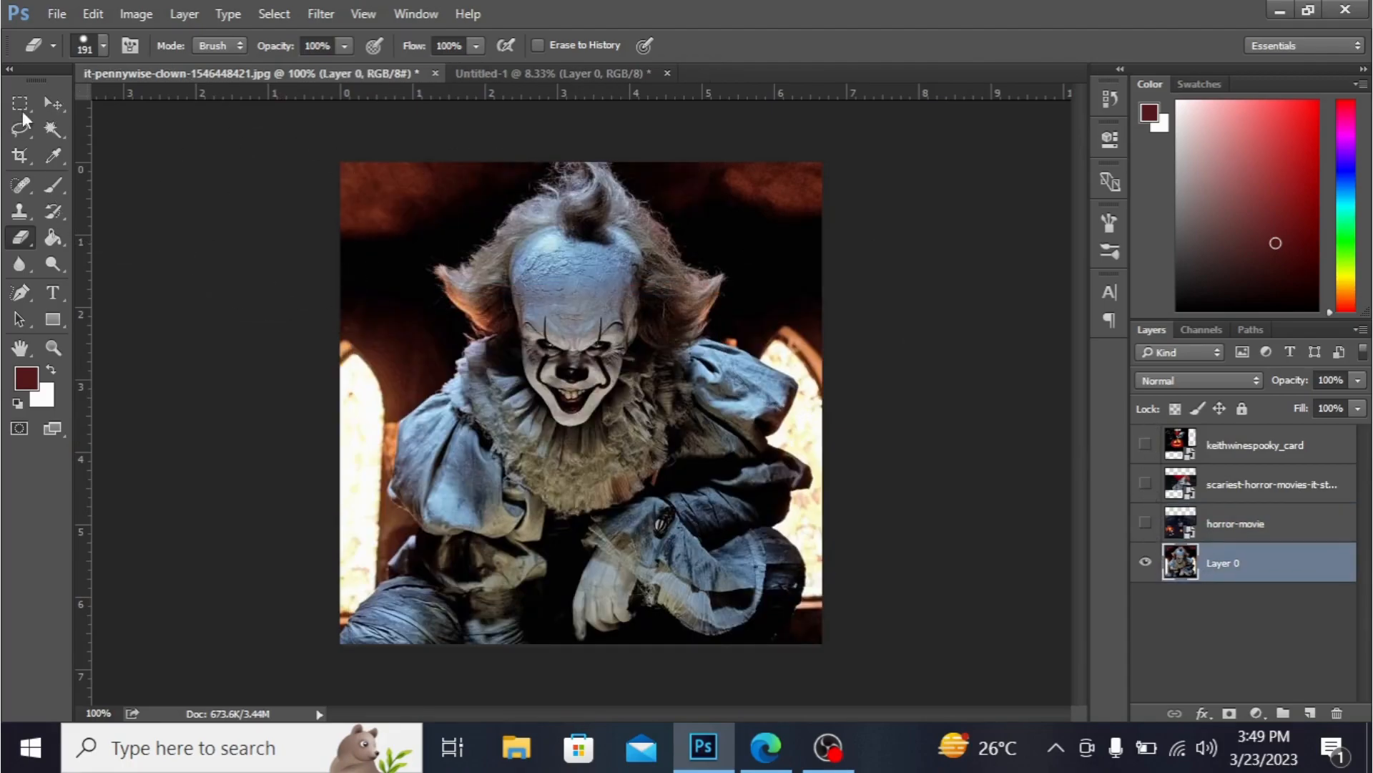
- Bring the clown photo into the new document and scale it up to fill the lower part of the canvas
left_click(44, 109)
left_click_drag(451, 450, 597, 393)
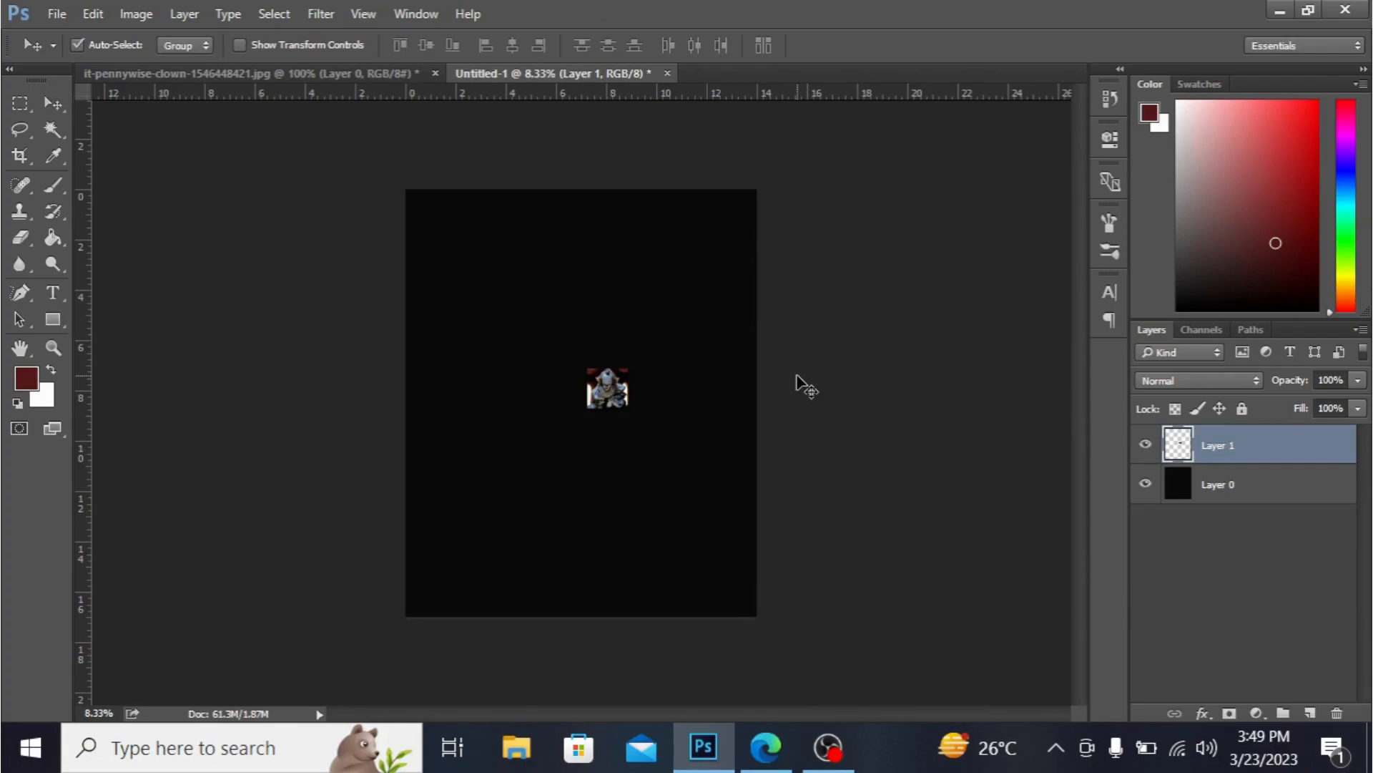
key("ctrl+t")
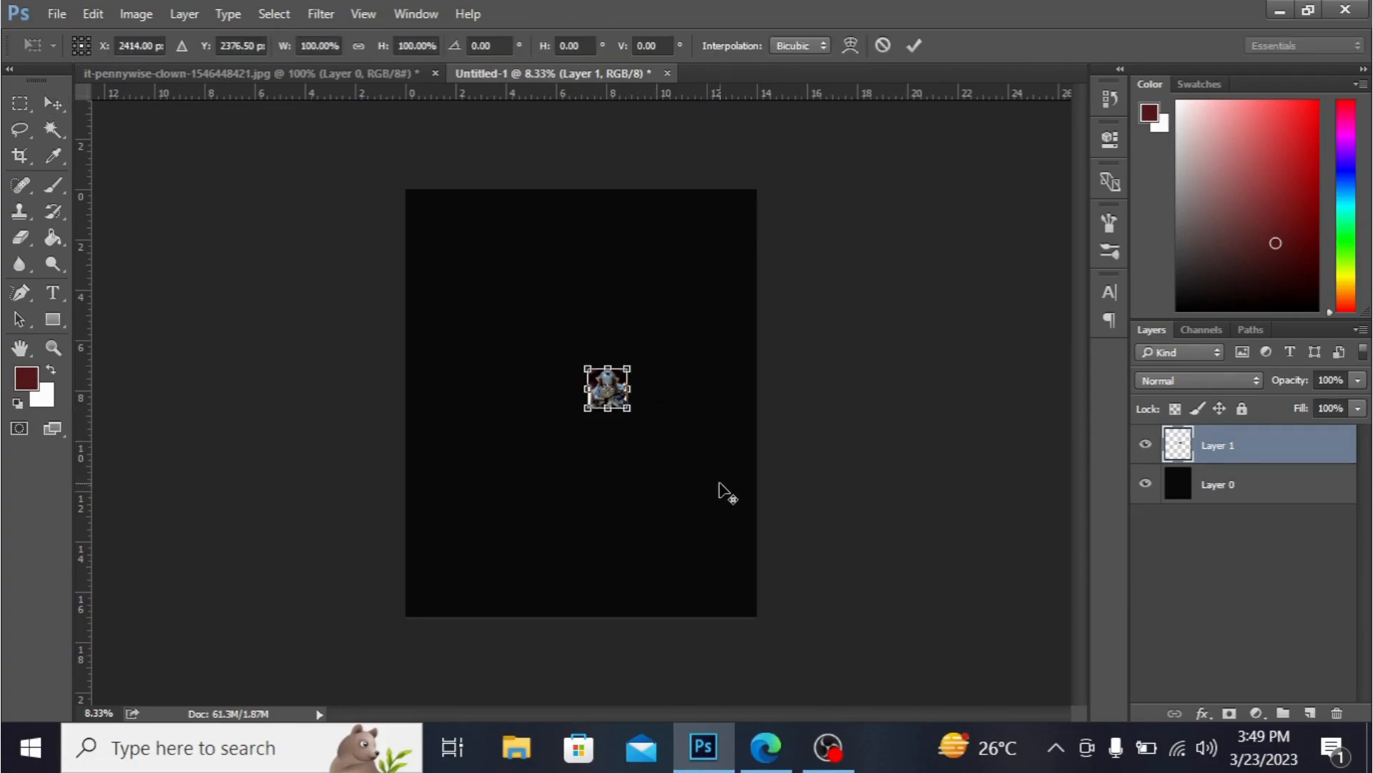
left_click_drag(628, 409, 765, 511)
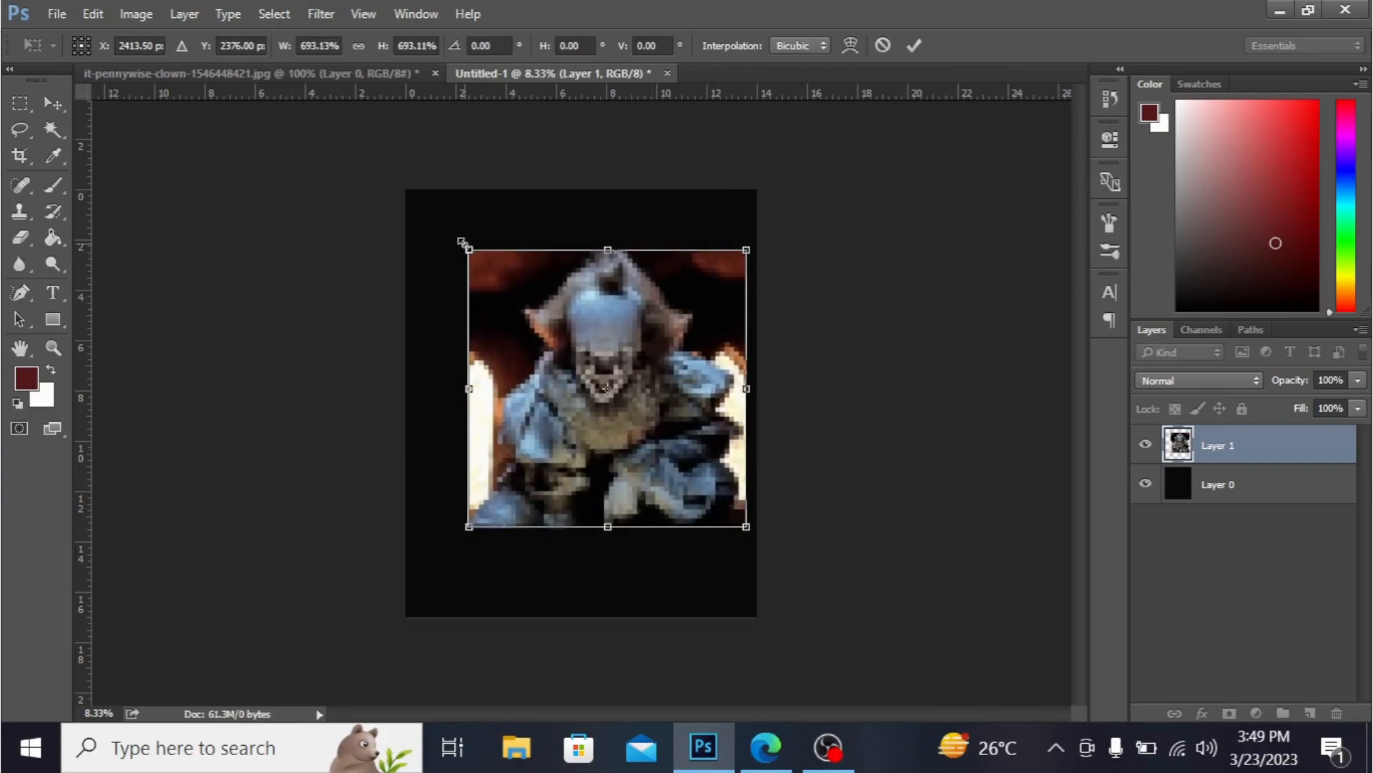
left_click_drag(469, 250, 425, 206)
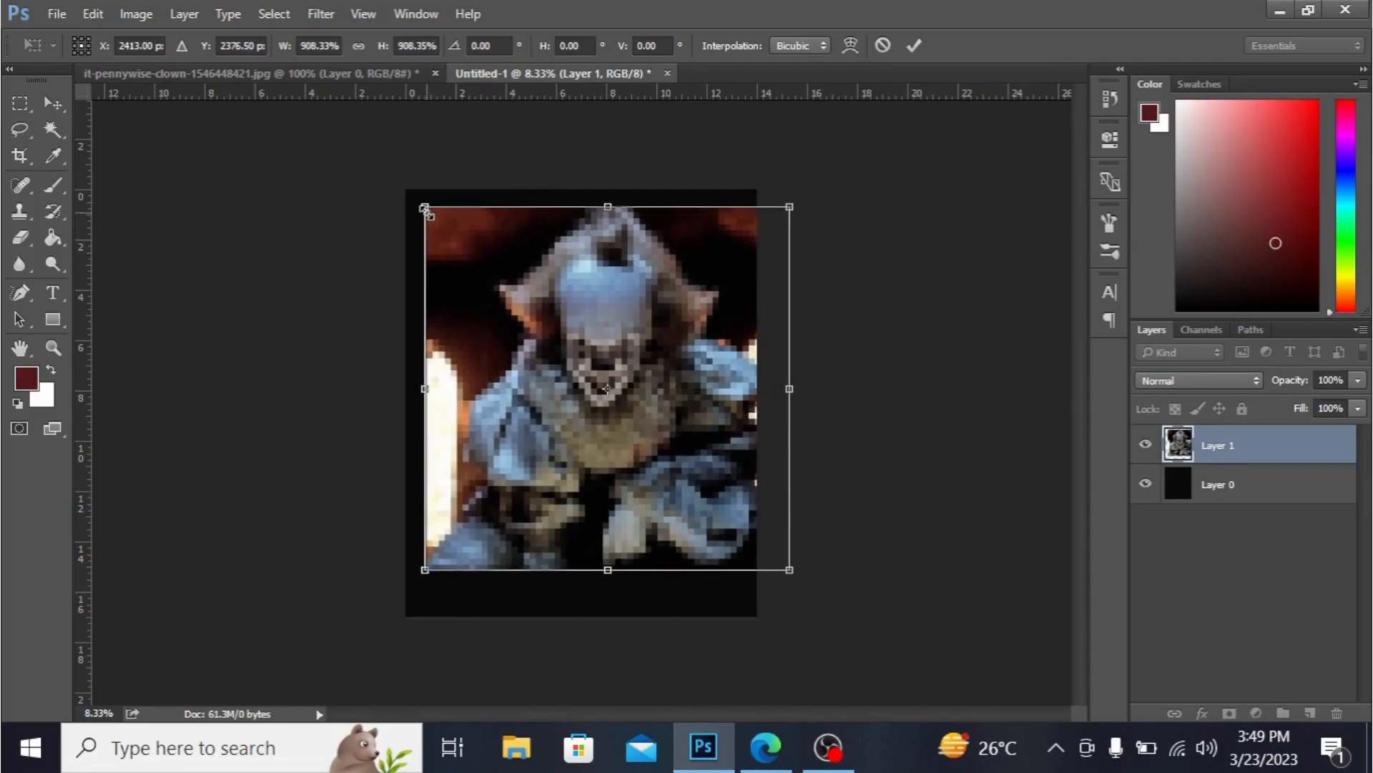
left_click_drag(732, 393, 700, 438)
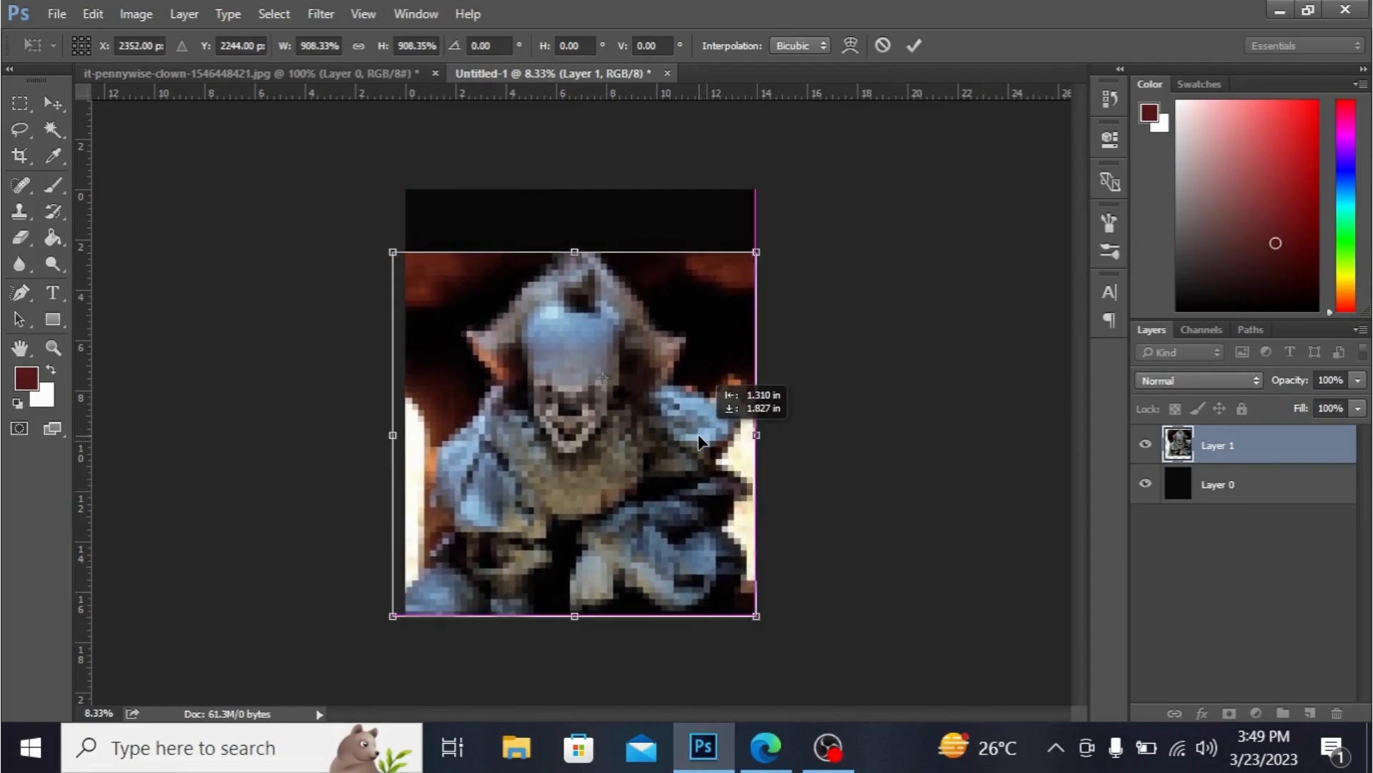
key("Return")
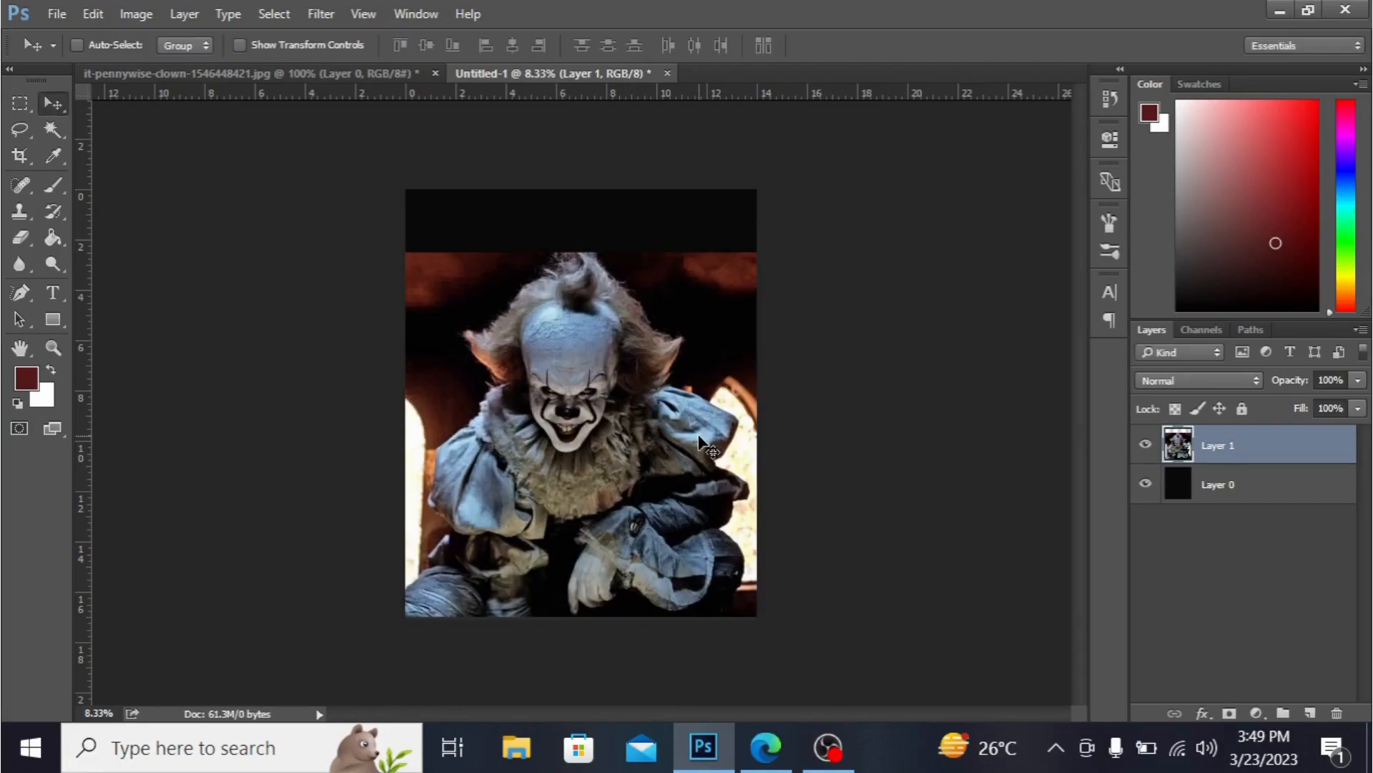
- Erase the photo's background around the clown's head and upper left with a 191 px Eraser
left_click(23, 240)
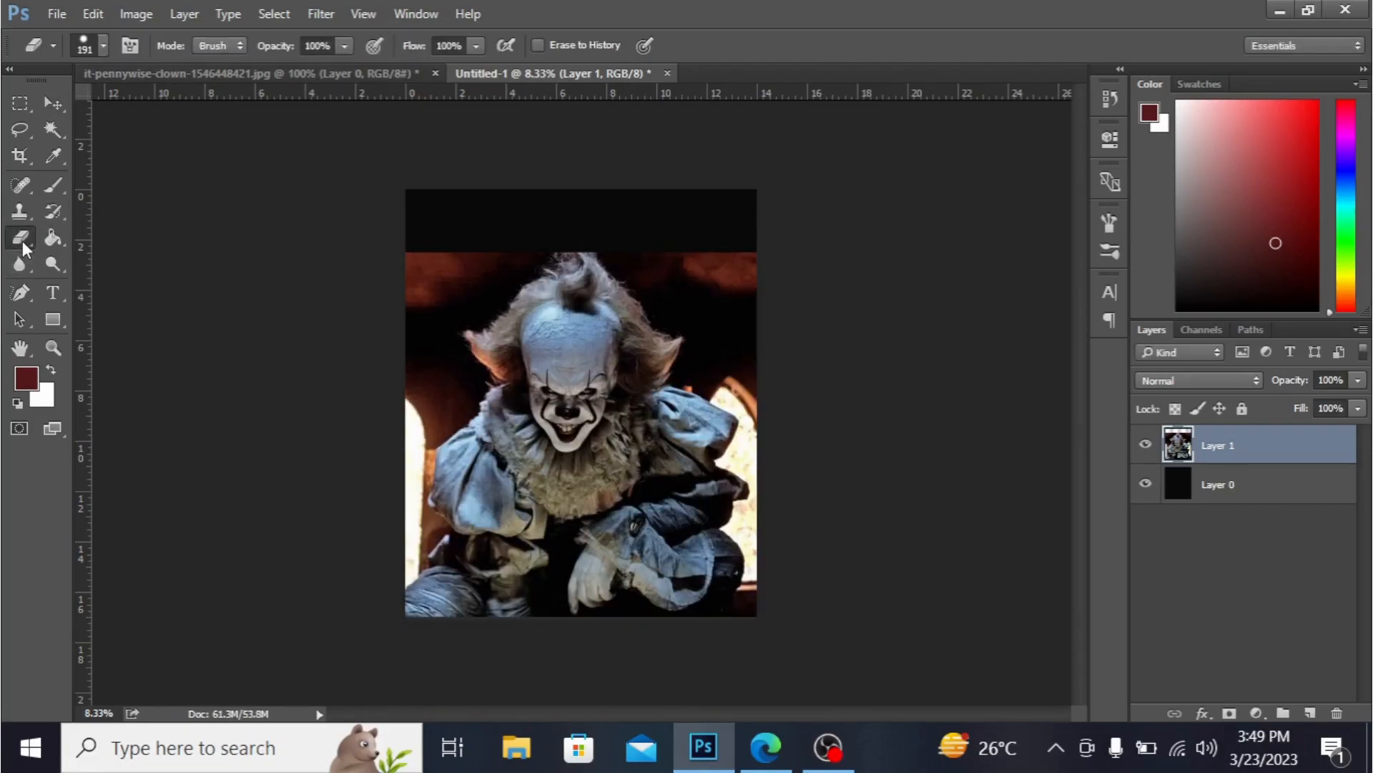
left_click(104, 46)
left_click(103, 46)
left_click(104, 47)
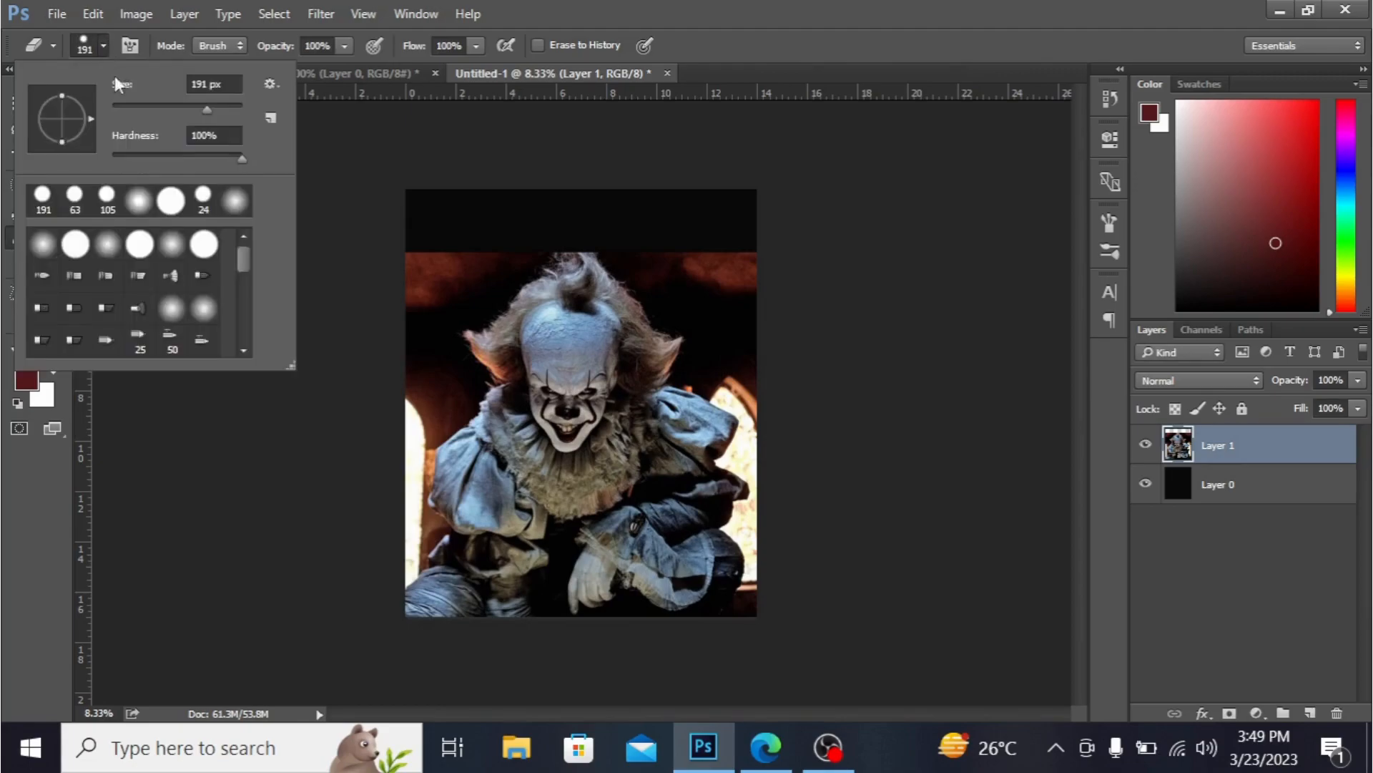
left_click(432, 253)
left_click(432, 252)
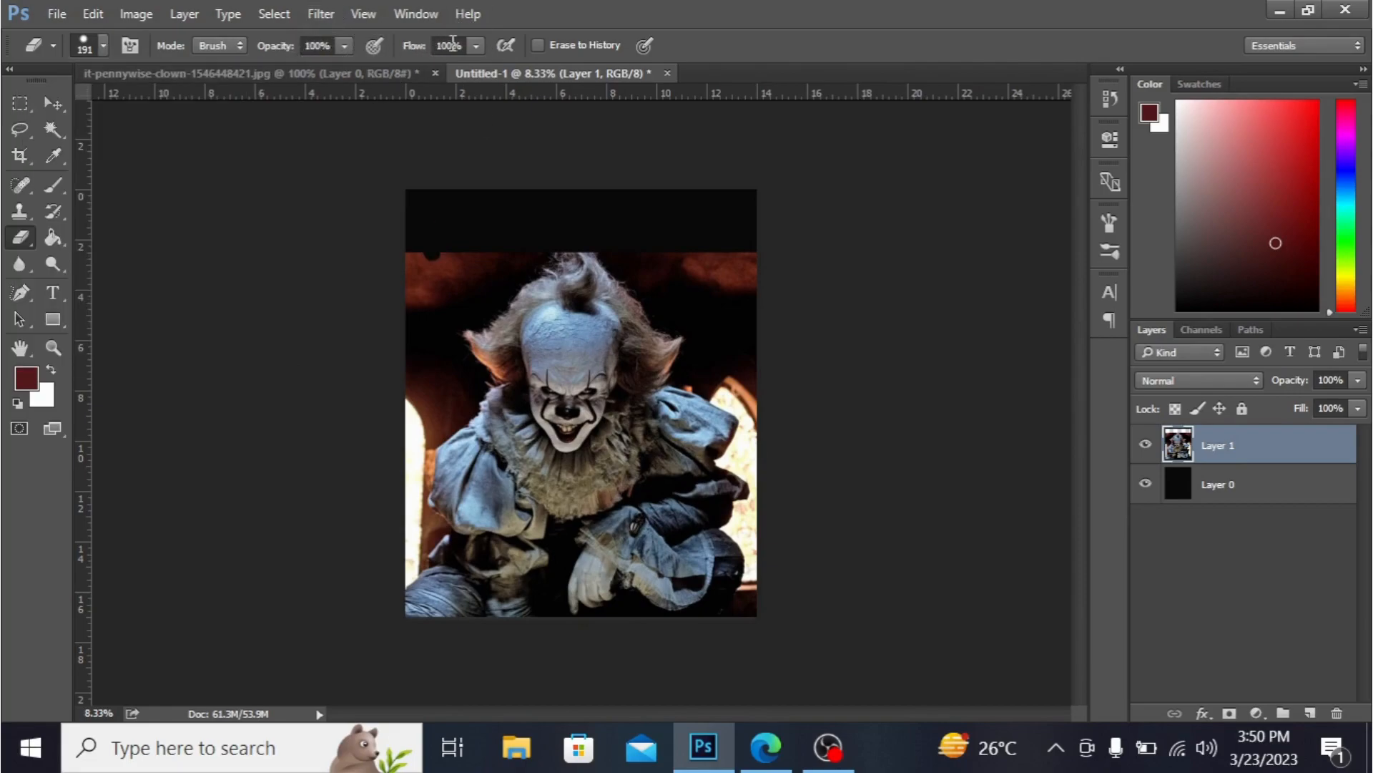
mouse_move(480, 239)
left_mouse_down()
mouse_move(415, 304)
mouse_move(455, 258)
mouse_move(410, 295)
mouse_move(429, 240)
mouse_move(407, 275)
left_mouse_up()
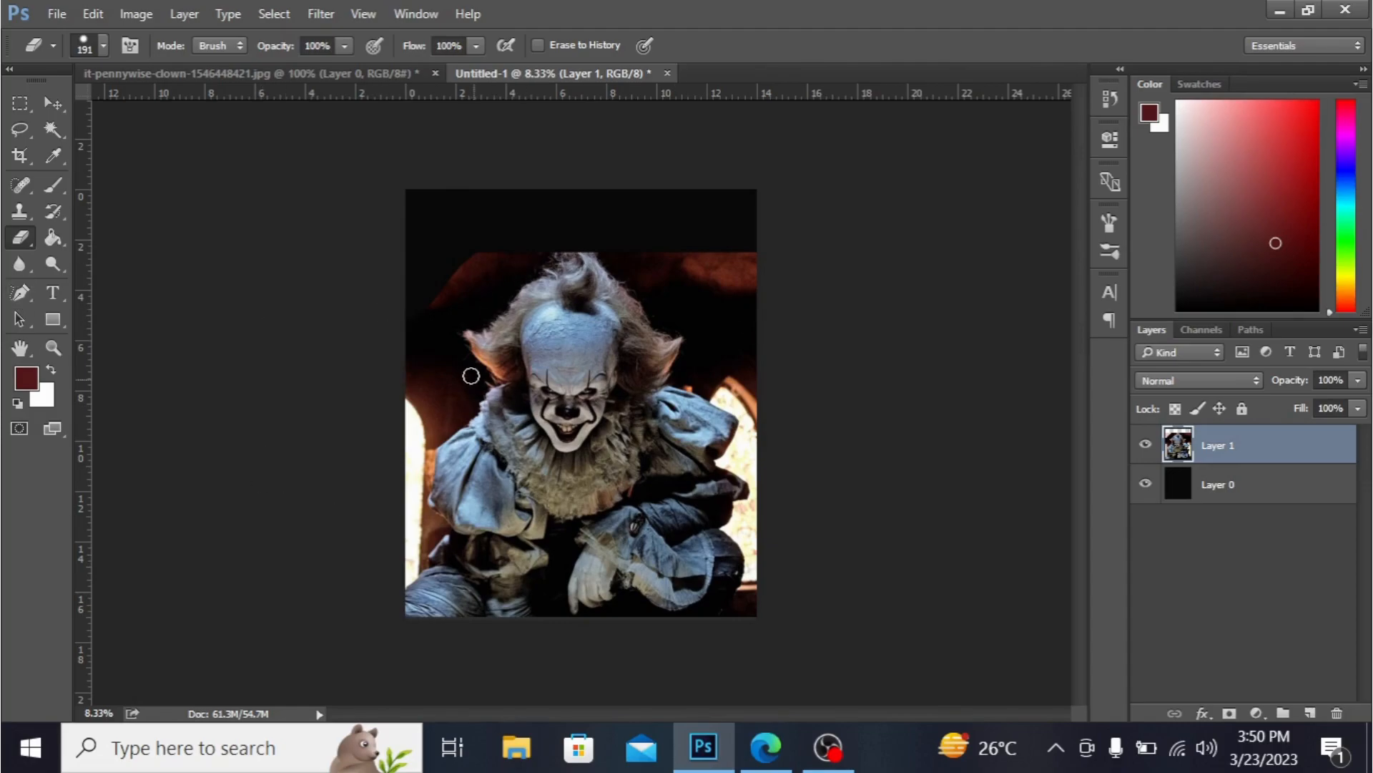
left_click_drag(461, 278, 495, 244)
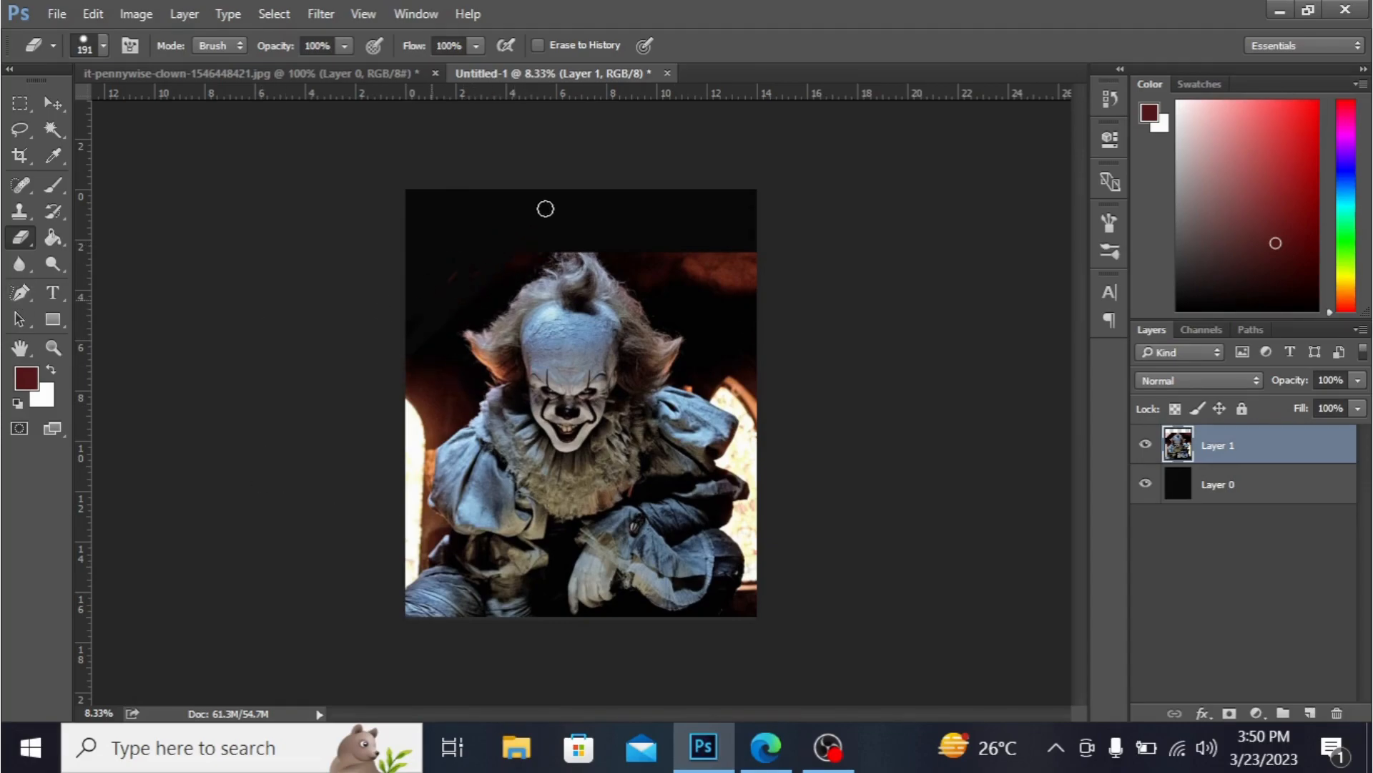
mouse_move(417, 373)
left_mouse_down()
mouse_move(442, 355)
mouse_move(472, 377)
mouse_move(461, 372)
left_mouse_up()
- Try erasing along the clown's lower left side, undoing the strokes
key("ctrl+plus")
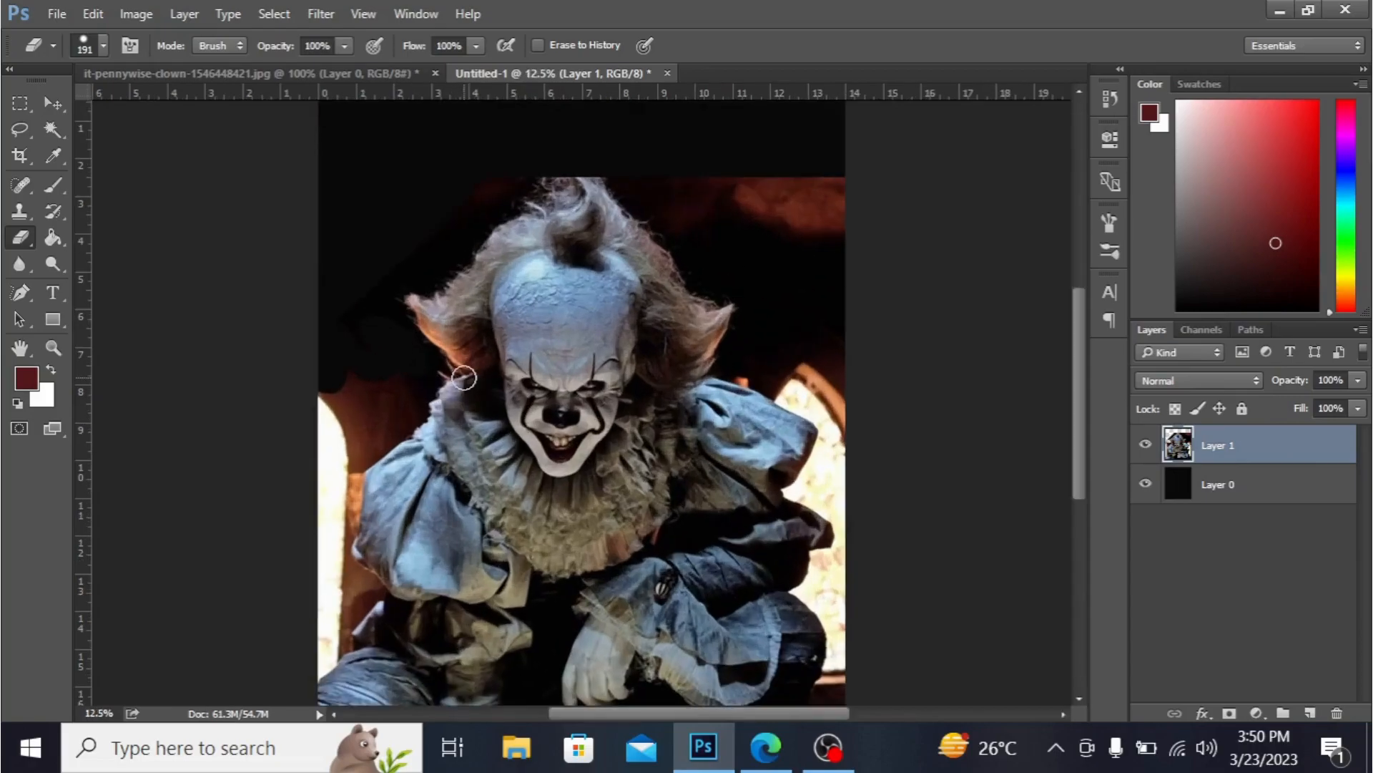
key("ctrl+plus")
mouse_move(361, 372)
left_mouse_down()
mouse_move(255, 453)
mouse_move(271, 415)
mouse_move(343, 370)
mouse_move(254, 402)
mouse_move(244, 428)
mouse_move(255, 341)
mouse_move(210, 430)
mouse_move(288, 422)
mouse_move(355, 392)
mouse_move(358, 408)
mouse_move(202, 505)
mouse_move(350, 426)
mouse_move(340, 433)
mouse_move(316, 384)
mouse_move(361, 370)
mouse_move(318, 448)
mouse_move(244, 508)
mouse_move(327, 443)
mouse_move(335, 433)
mouse_move(233, 519)
mouse_move(244, 513)
mouse_move(238, 617)
mouse_move(277, 494)
mouse_move(252, 616)
mouse_move(255, 585)
mouse_move(266, 611)
mouse_move(270, 521)
mouse_move(243, 609)
mouse_move(301, 652)
mouse_move(270, 628)
mouse_move(277, 639)
mouse_move(230, 664)
mouse_move(247, 652)
mouse_move(290, 669)
mouse_move(230, 687)
left_mouse_up()
key("ctrl+z")
key("ctrl+minus")
key("ctrl+plus")
key("ctrl+z")
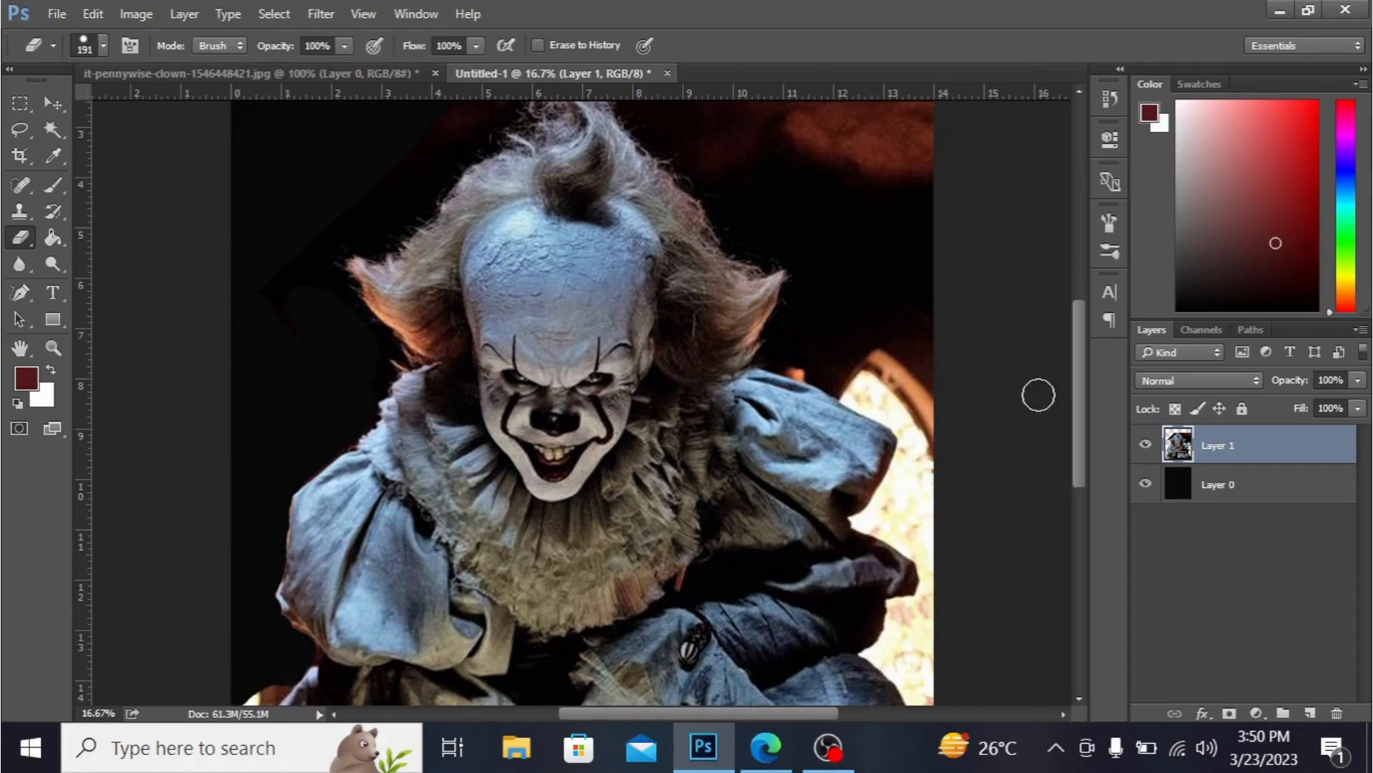
- Erase the remaining photo background around the clown's shoulders and lower corners with a 61 px Eraser
left_click_drag(1077, 376, 1079, 337)
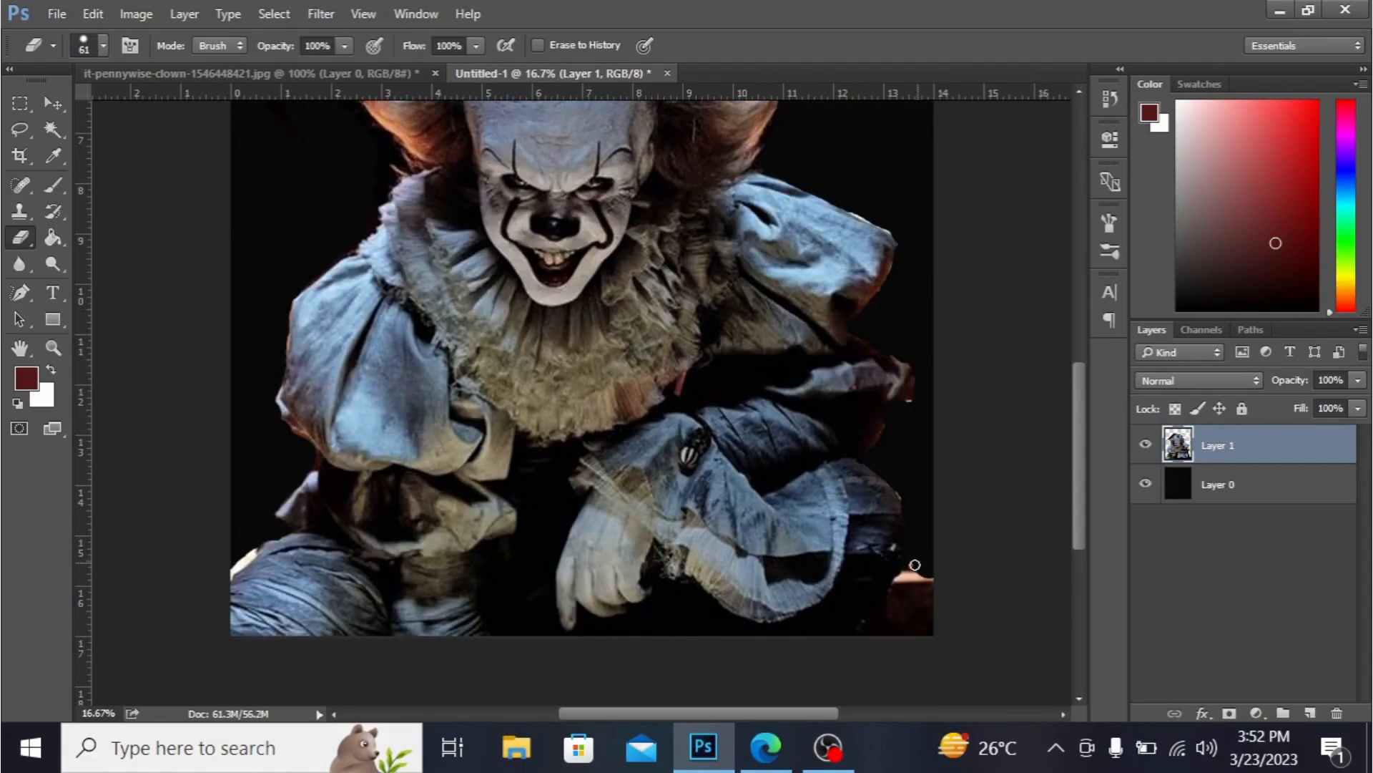
mouse_move(915, 565)
left_mouse_down()
mouse_move(850, 638)
mouse_move(925, 572)
mouse_move(871, 645)
mouse_move(929, 577)
left_mouse_up()
mouse_move(262, 546)
left_mouse_down()
mouse_move(221, 576)
mouse_move(242, 566)
left_mouse_up()
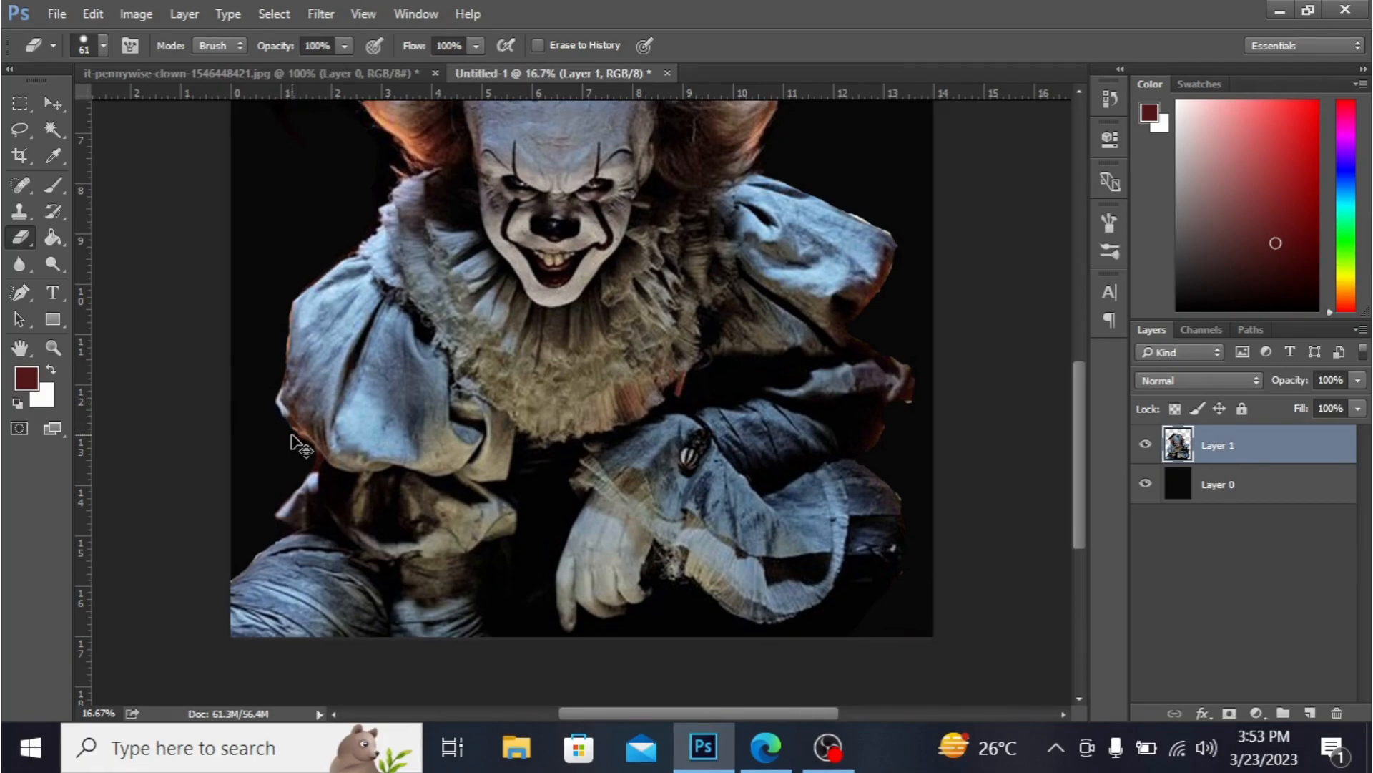
key("ctrl+minus")
key("ctrl+minus")
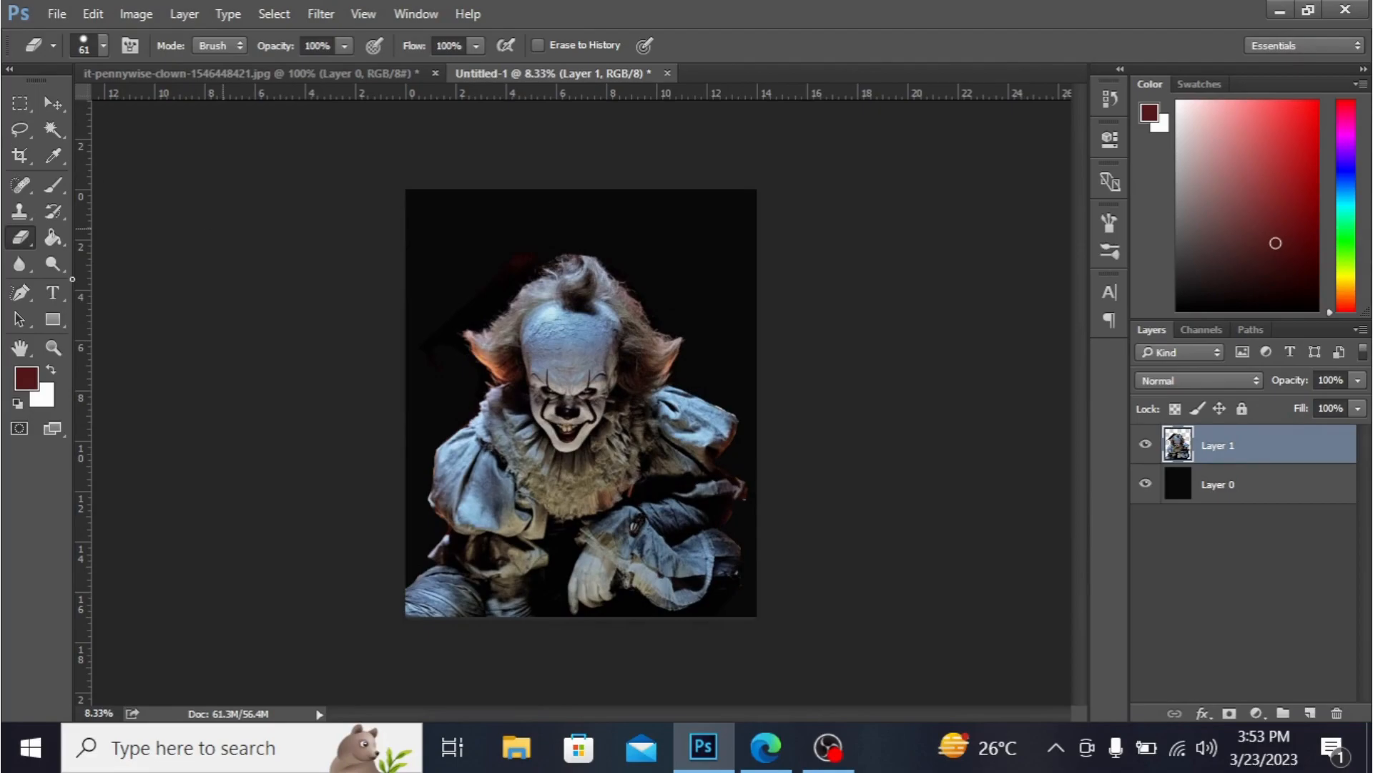
- Draw an unfilled rectangle frame with a white 10.15 pt stroke, about 3888 × 4776 px, inset from the canvas edges
left_click(53, 319)
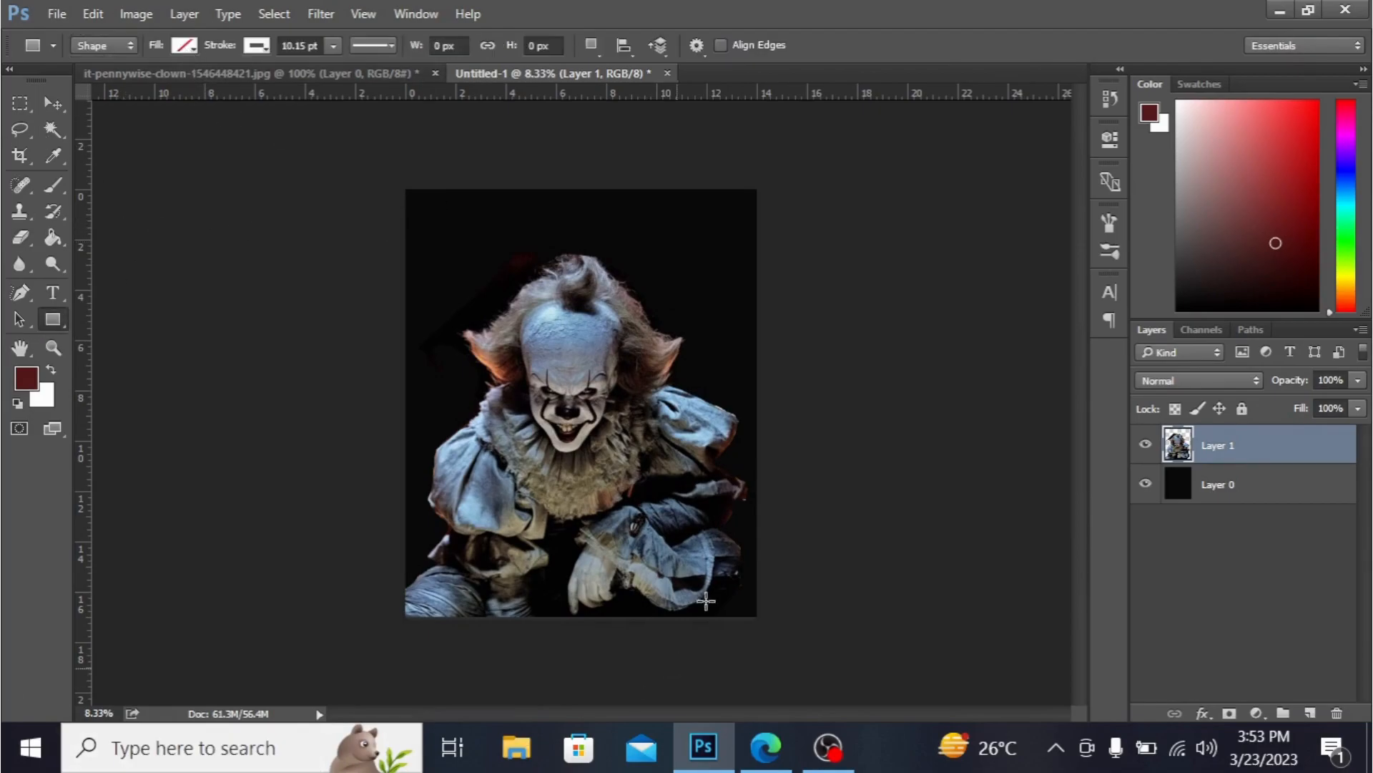
left_click(186, 47)
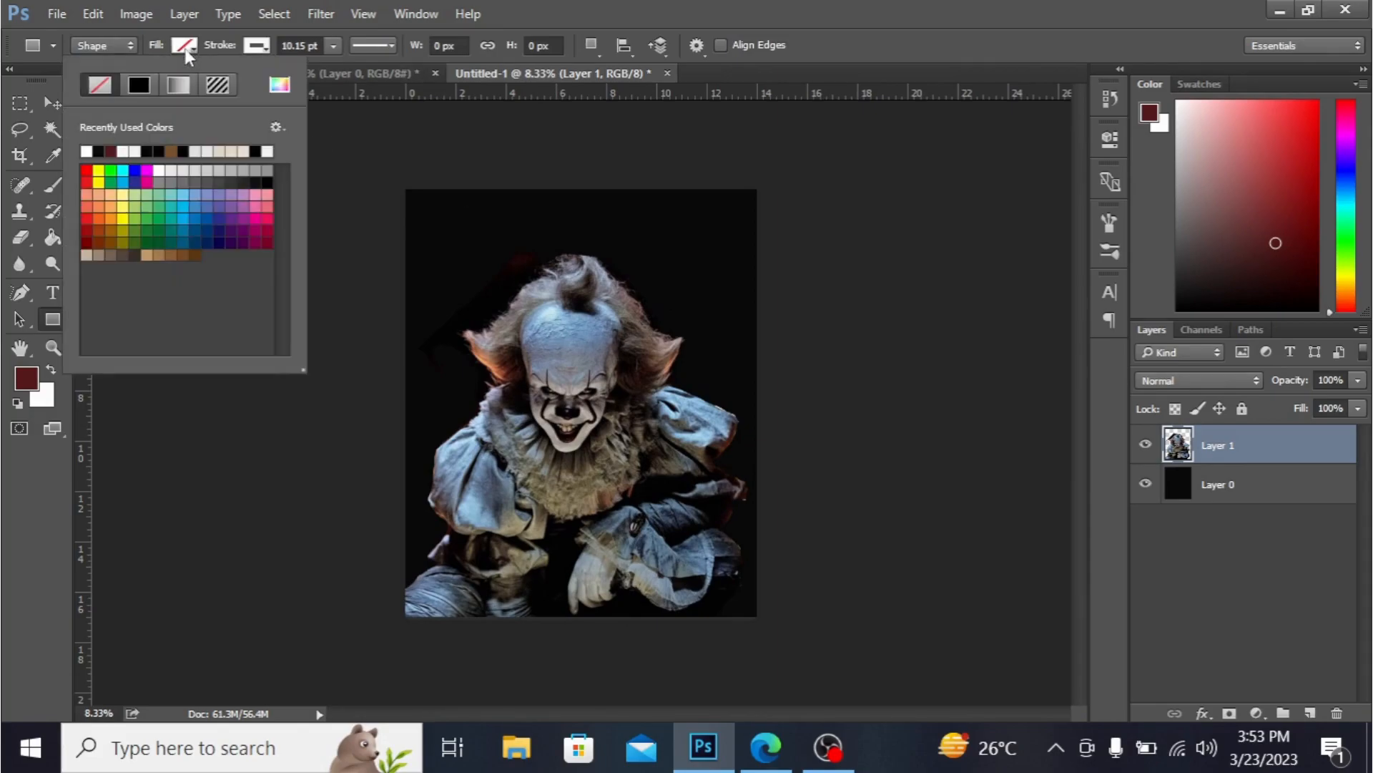
left_click(255, 46)
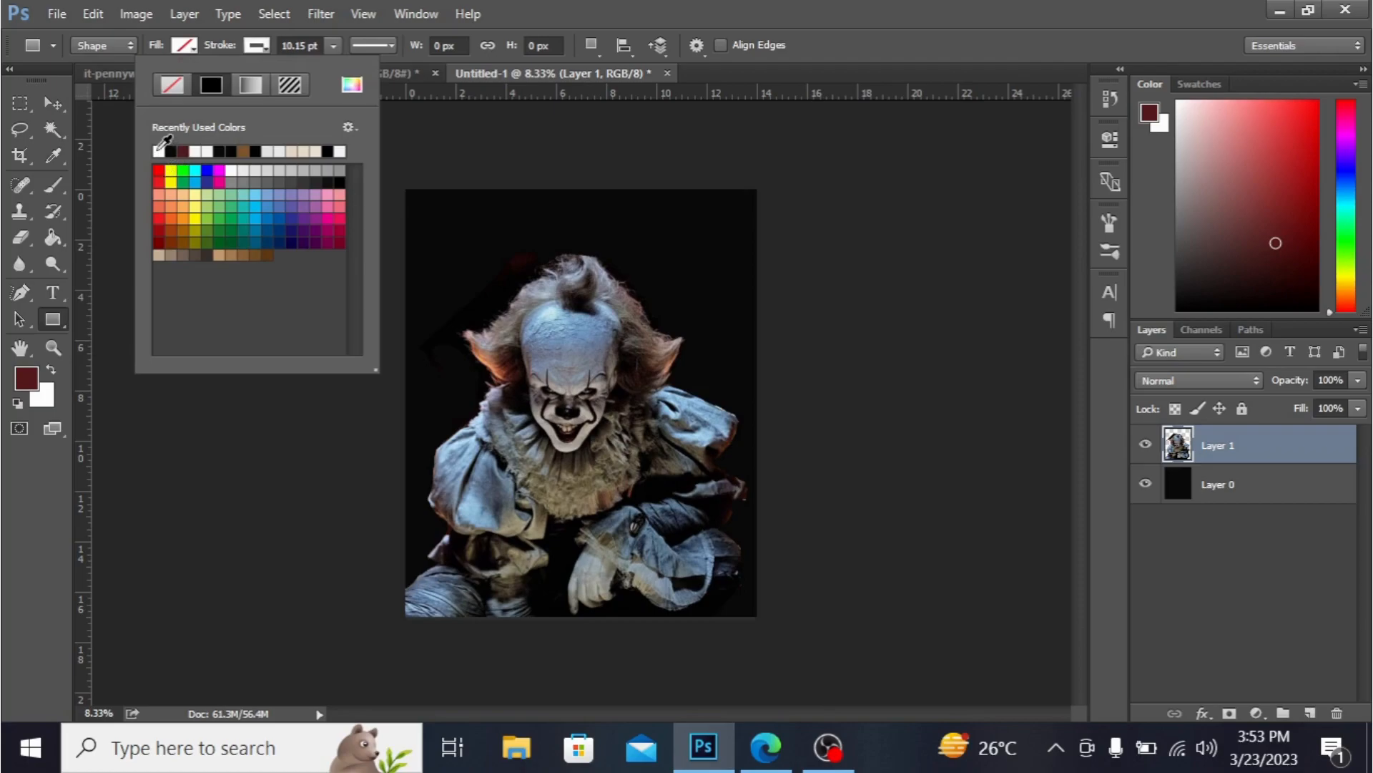
left_click_drag(419, 201, 743, 602)
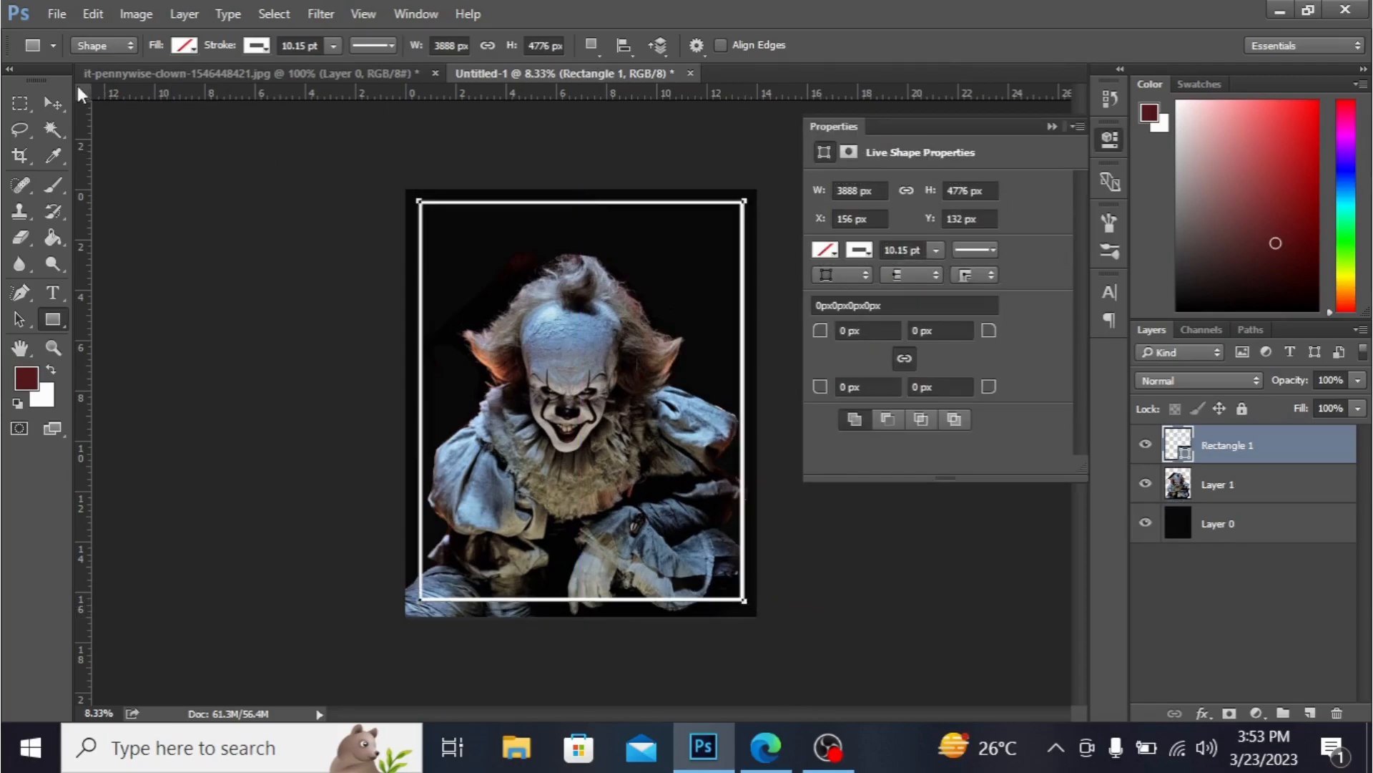
- Move the clown photo slightly upward inside the white frame with Free Transform
left_click(56, 102)
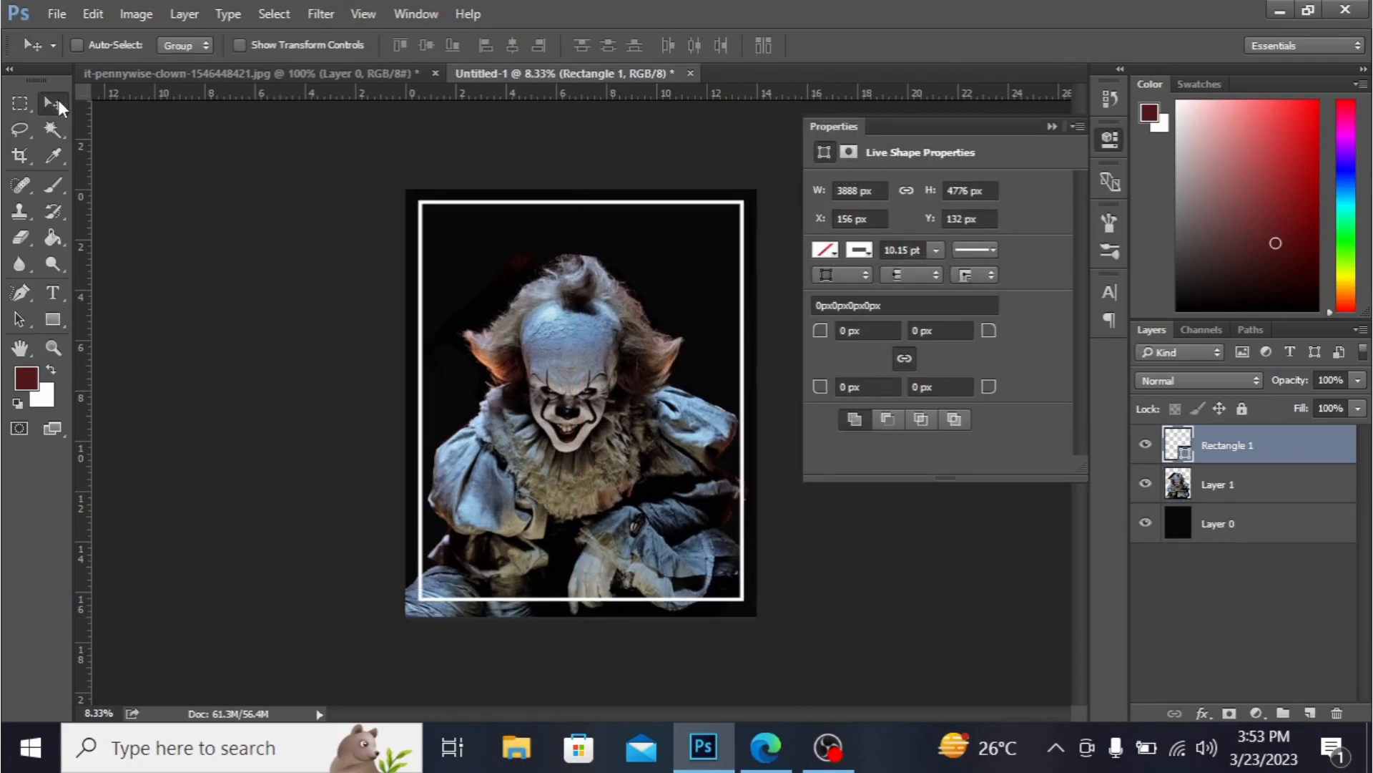
left_click(1266, 493)
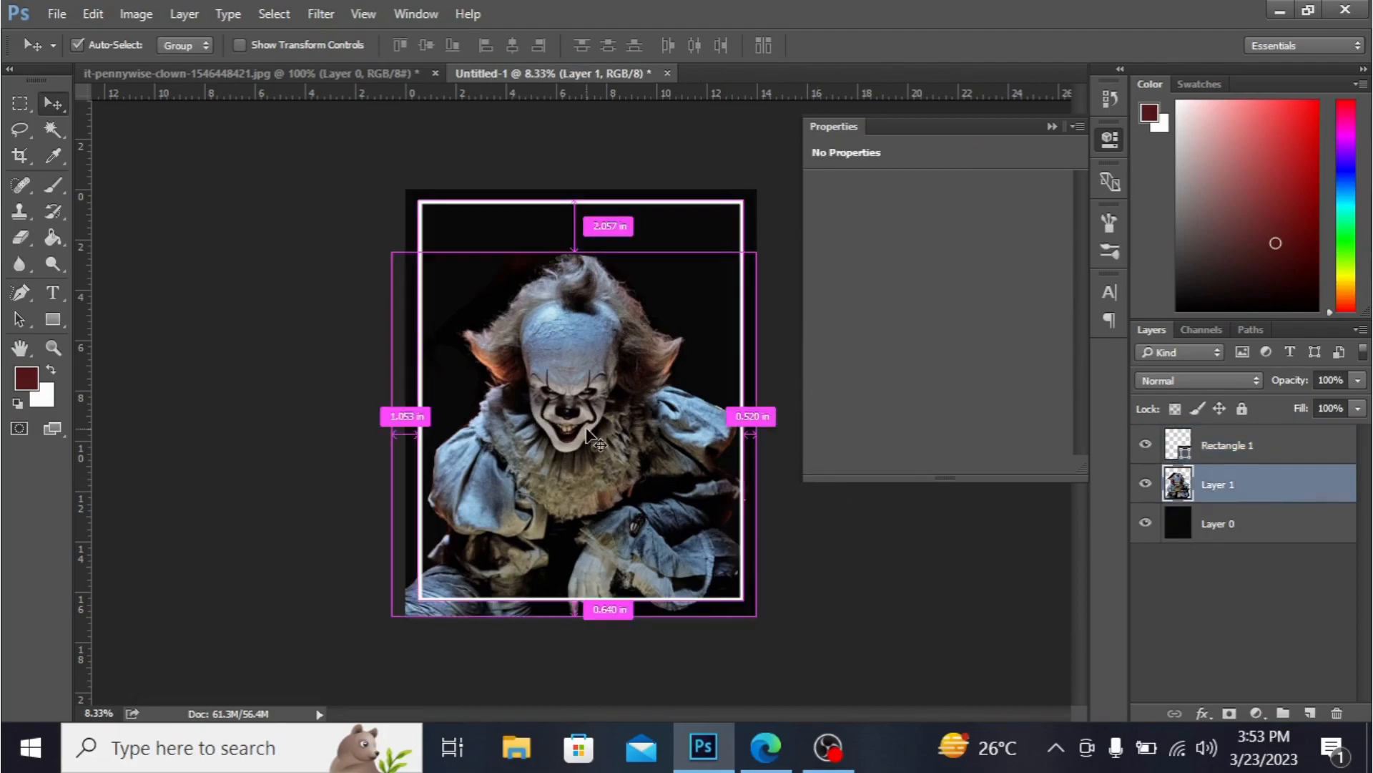
key("ctrl+t")
left_click_drag(652, 452, 656, 436)
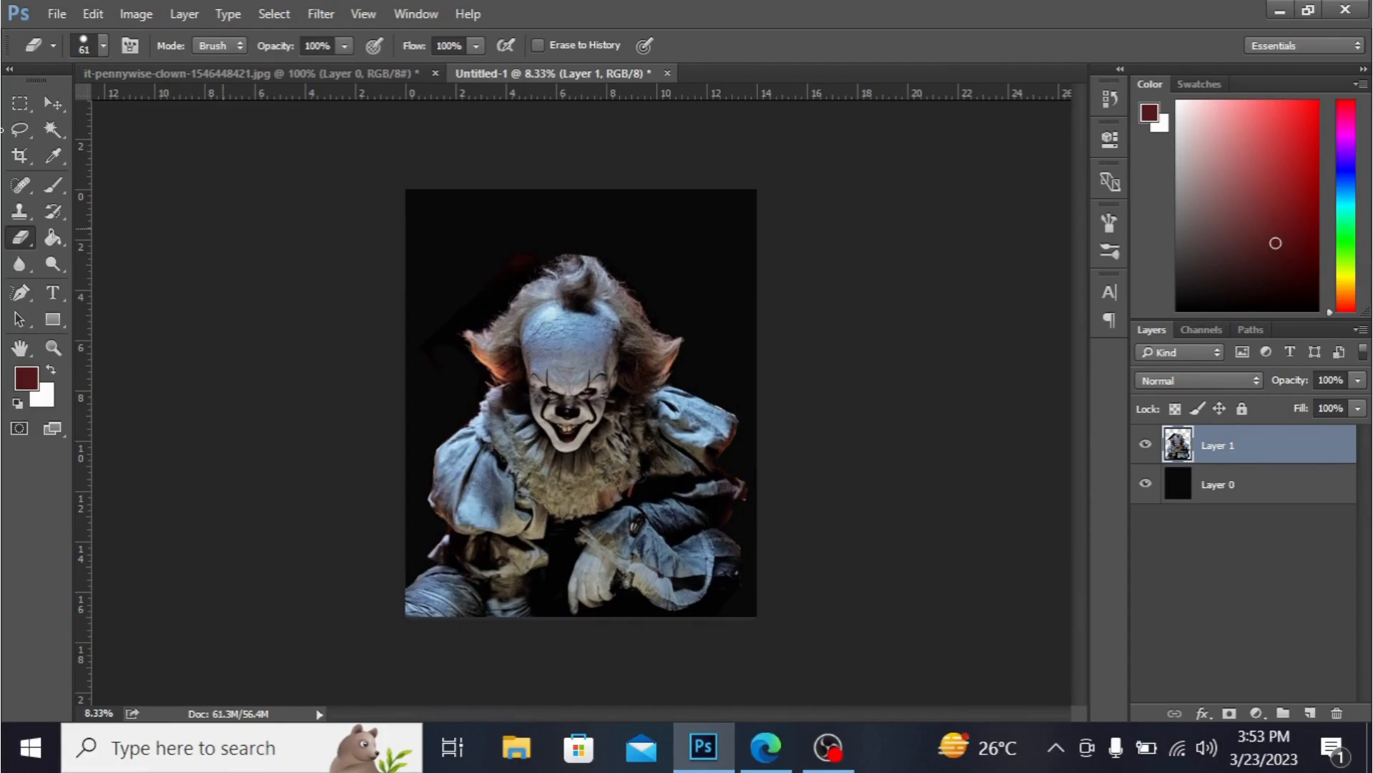
key("u")
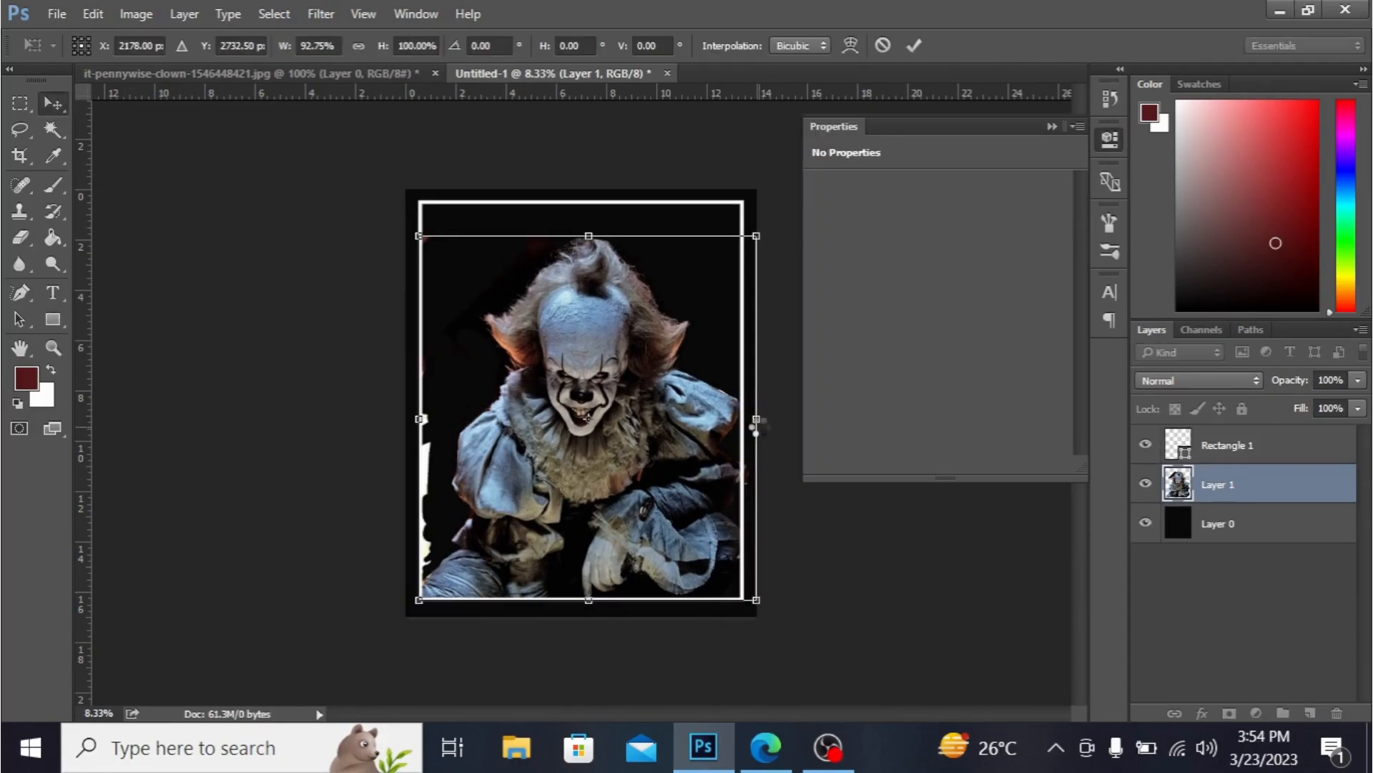
key("Return")
left_click_drag(658, 392, 651, 390)
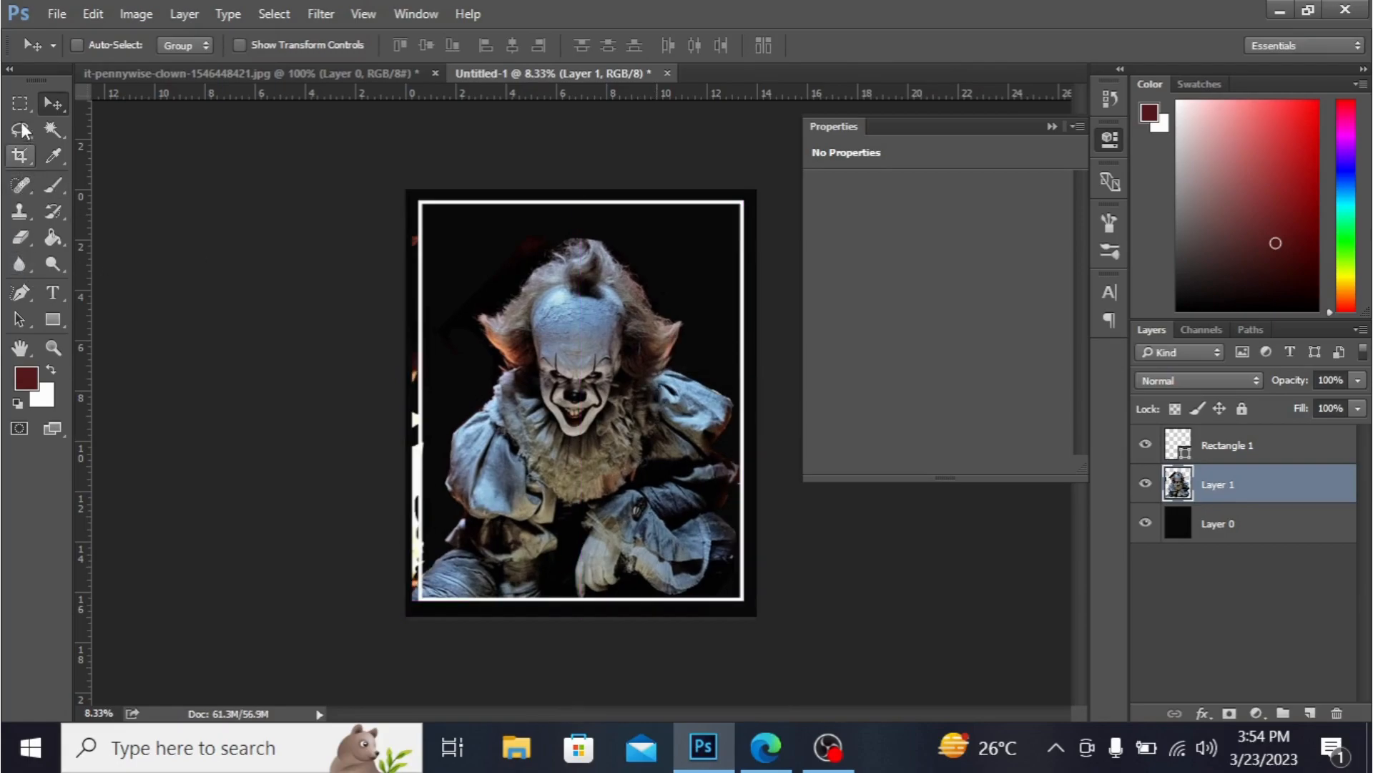
- Select and delete the leftover light strip along the photo's left edge with a rectangular marquee
left_click(20, 110)
left_click_drag(407, 348, 428, 578)
key("Delete")
left_click(273, 484)
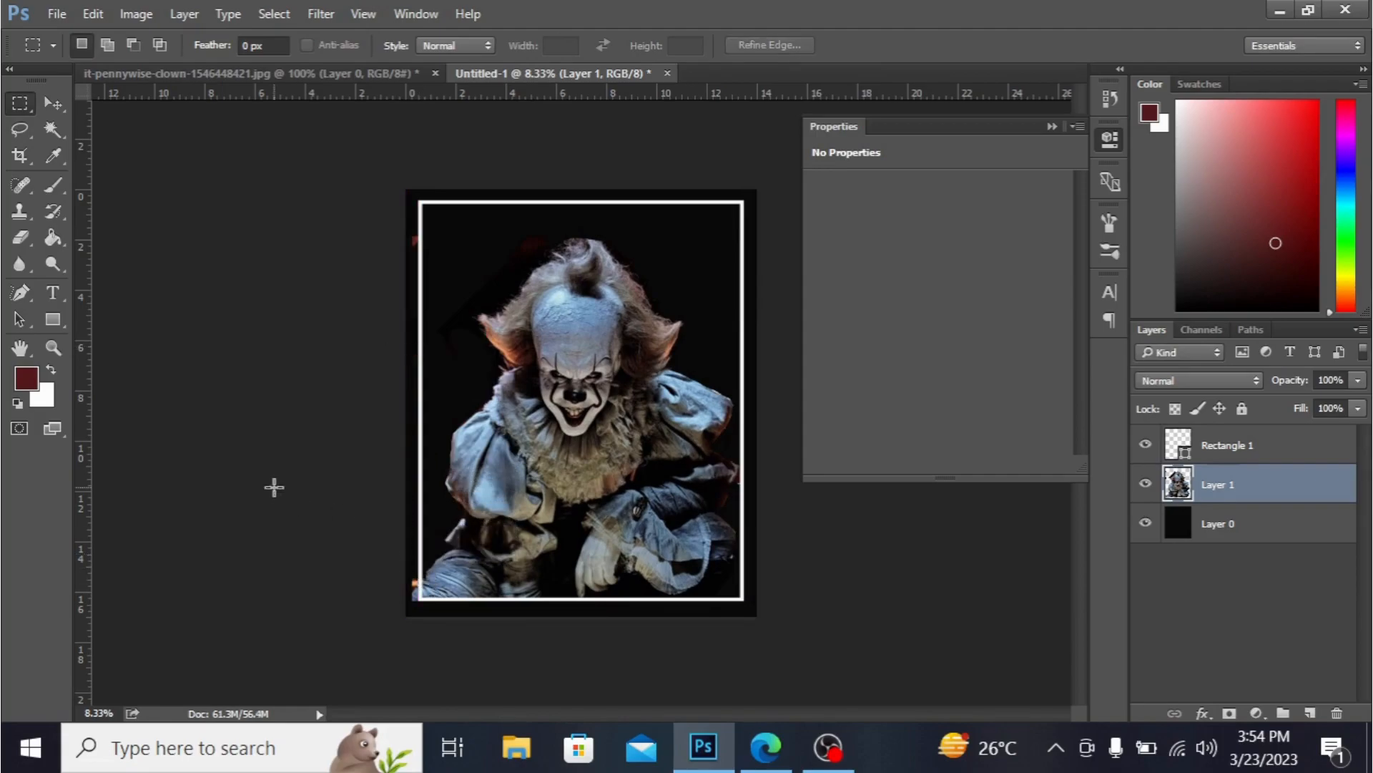
- Add the title text GHOULISH in Algerian Regular near the top of the frame and set it to 72 pt
left_click(21, 240)
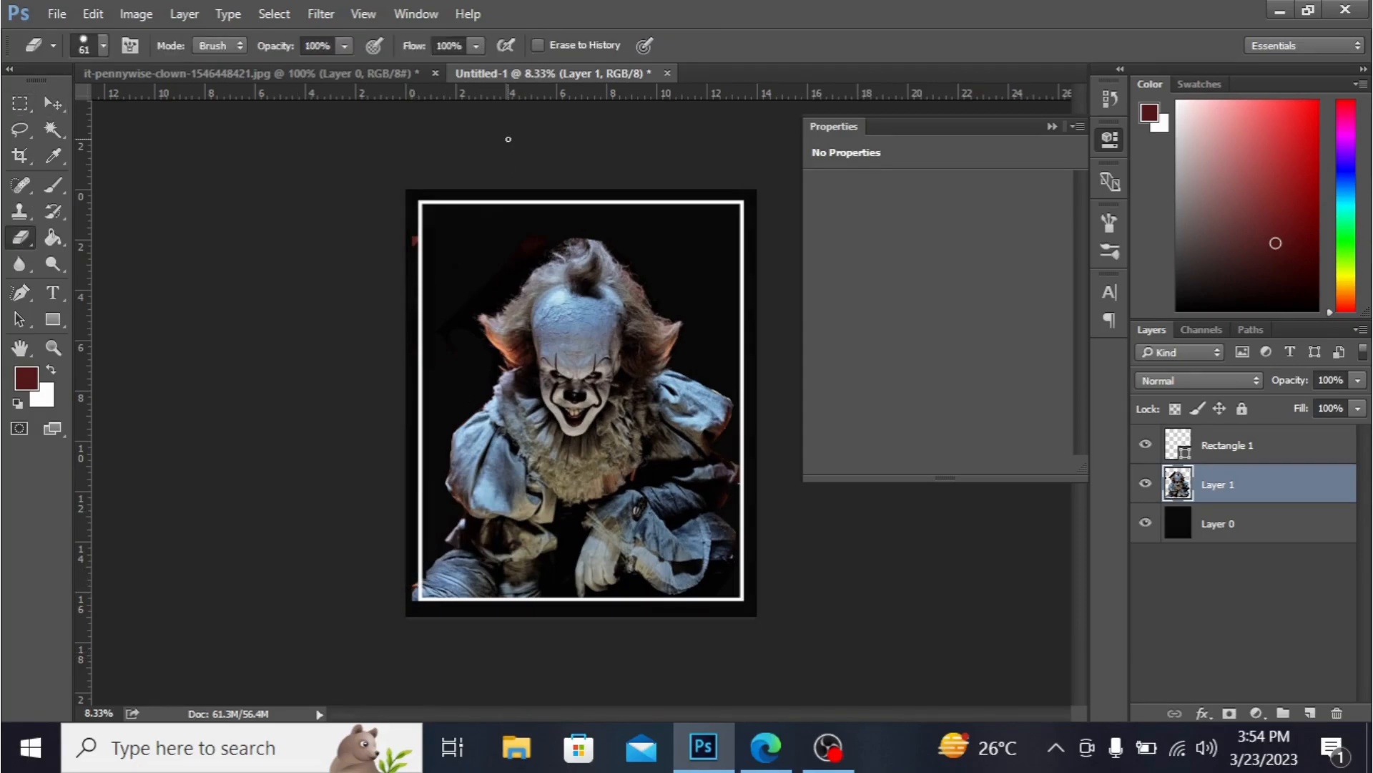
left_click(52, 292)
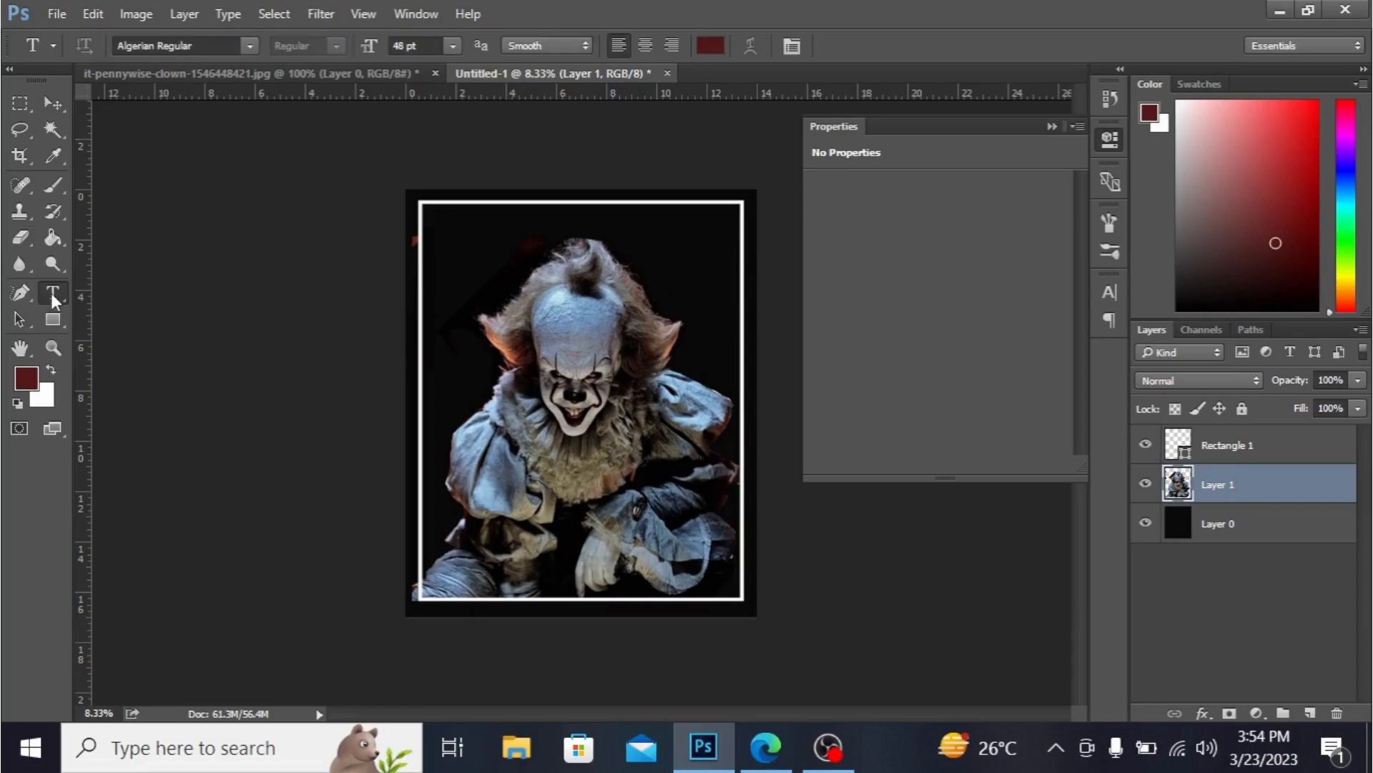
left_click(450, 223)
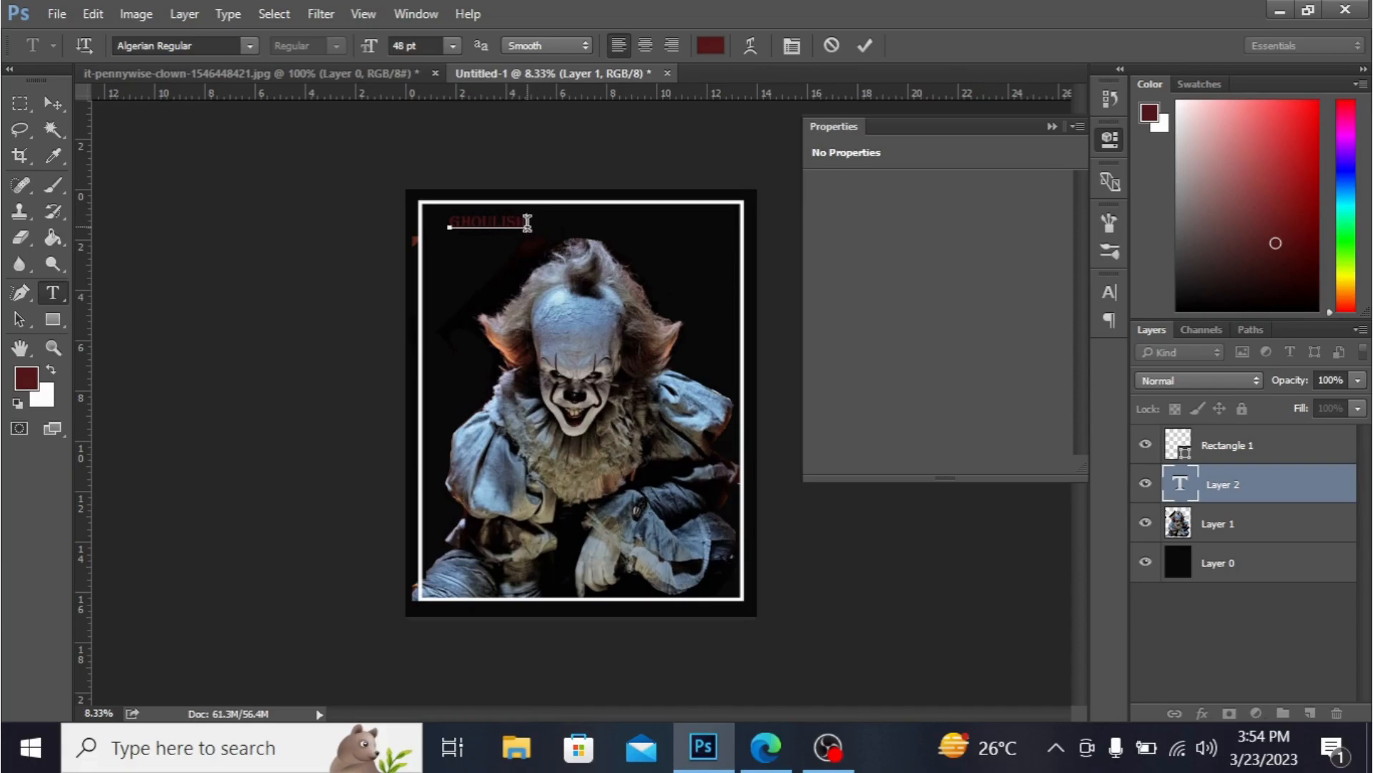
left_click_drag(526, 222, 455, 220)
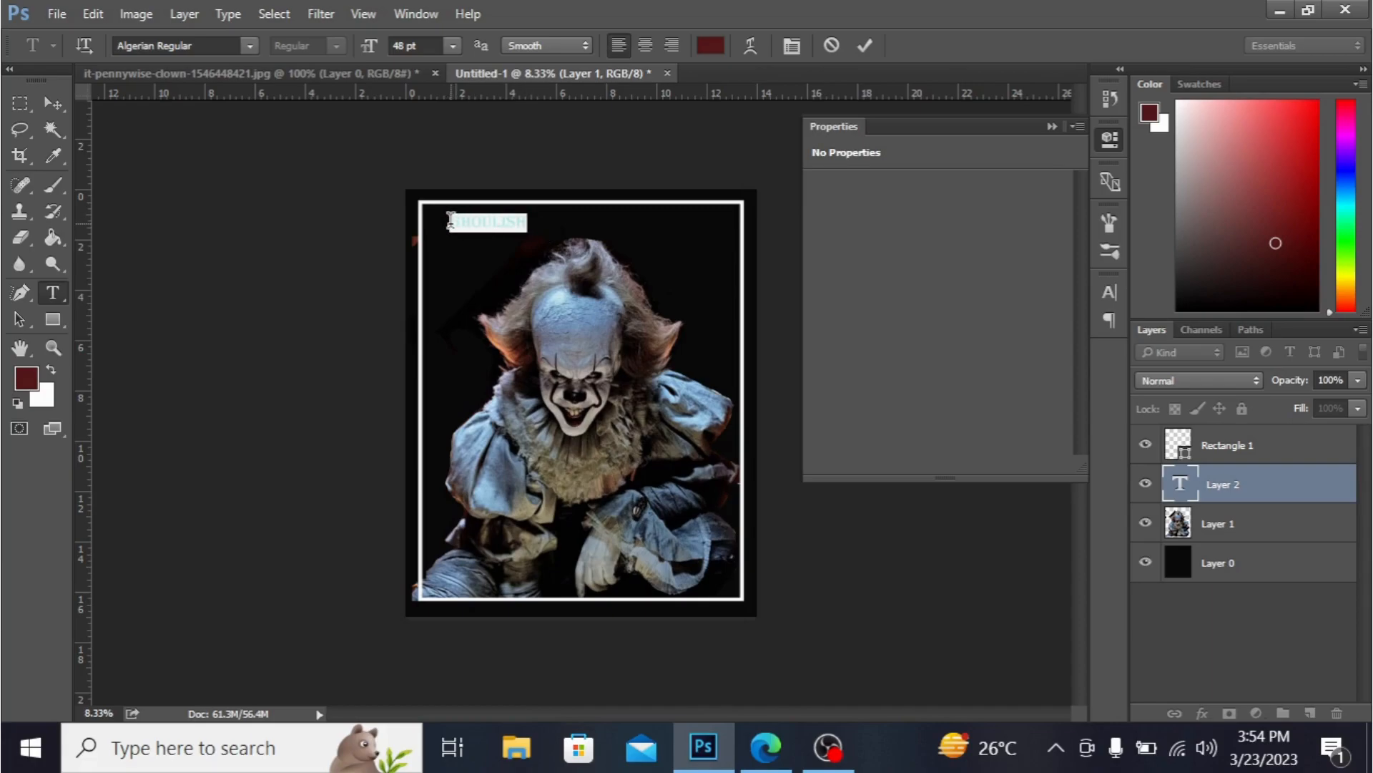
left_click(453, 43)
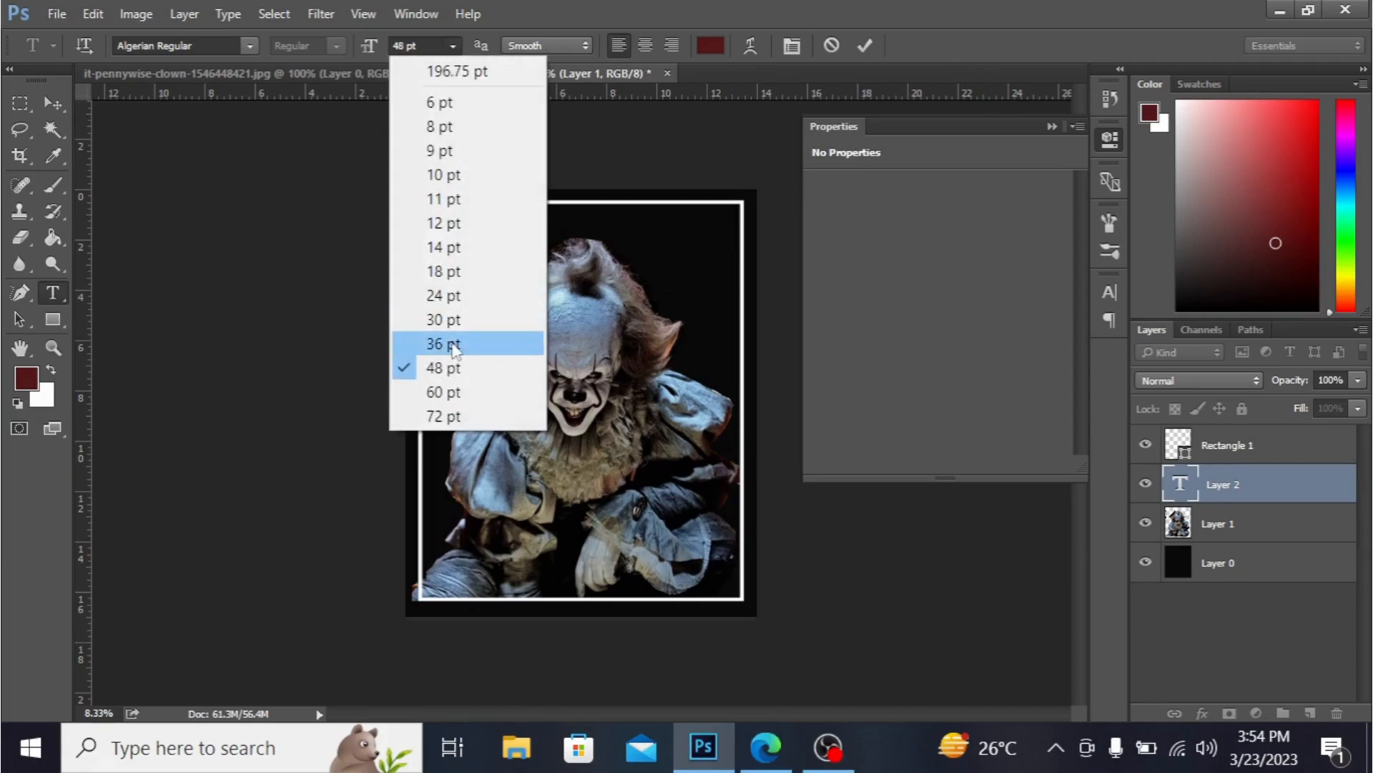
left_click(462, 408)
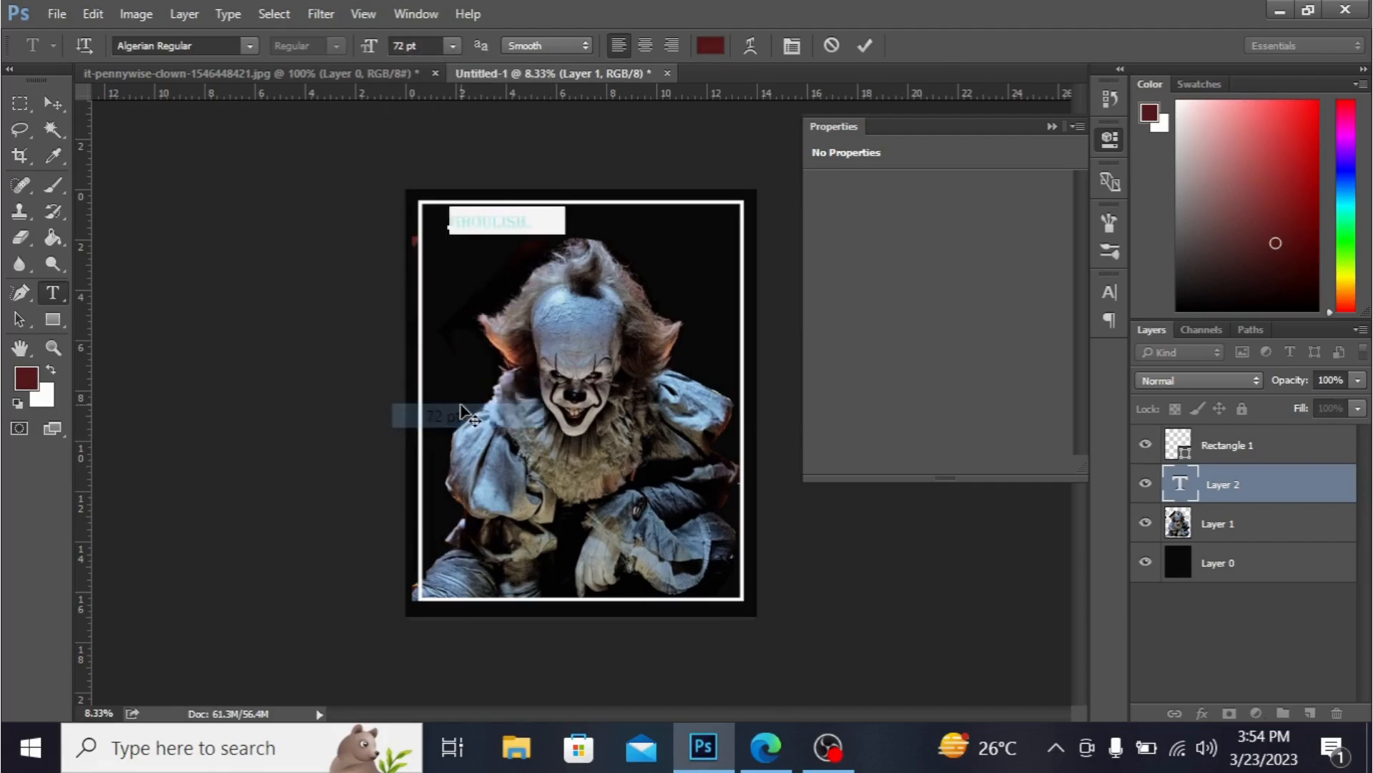
- Scale the GHOULISH title up to about 329% so it spans the poster's top edge
left_click(47, 104)
key("ctrl+t")
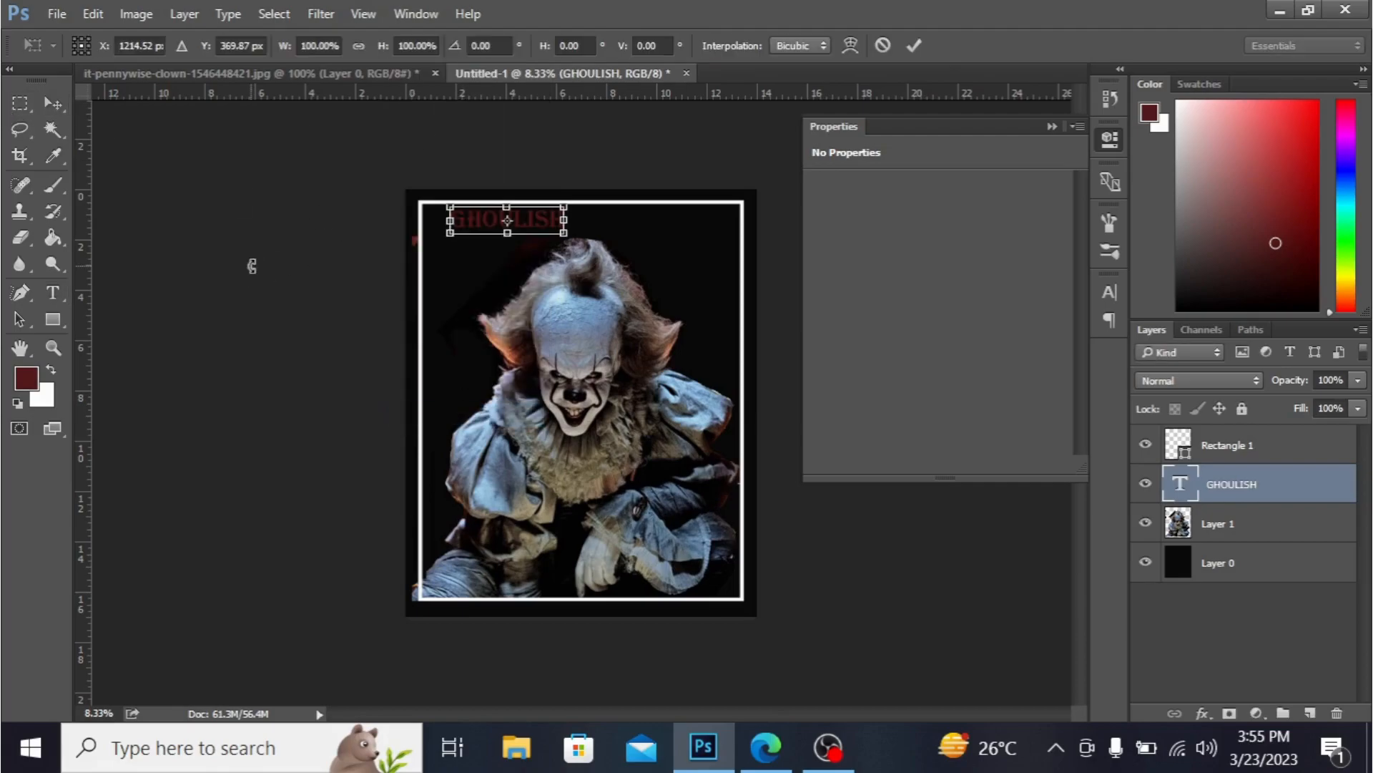
left_click_drag(565, 234, 708, 249)
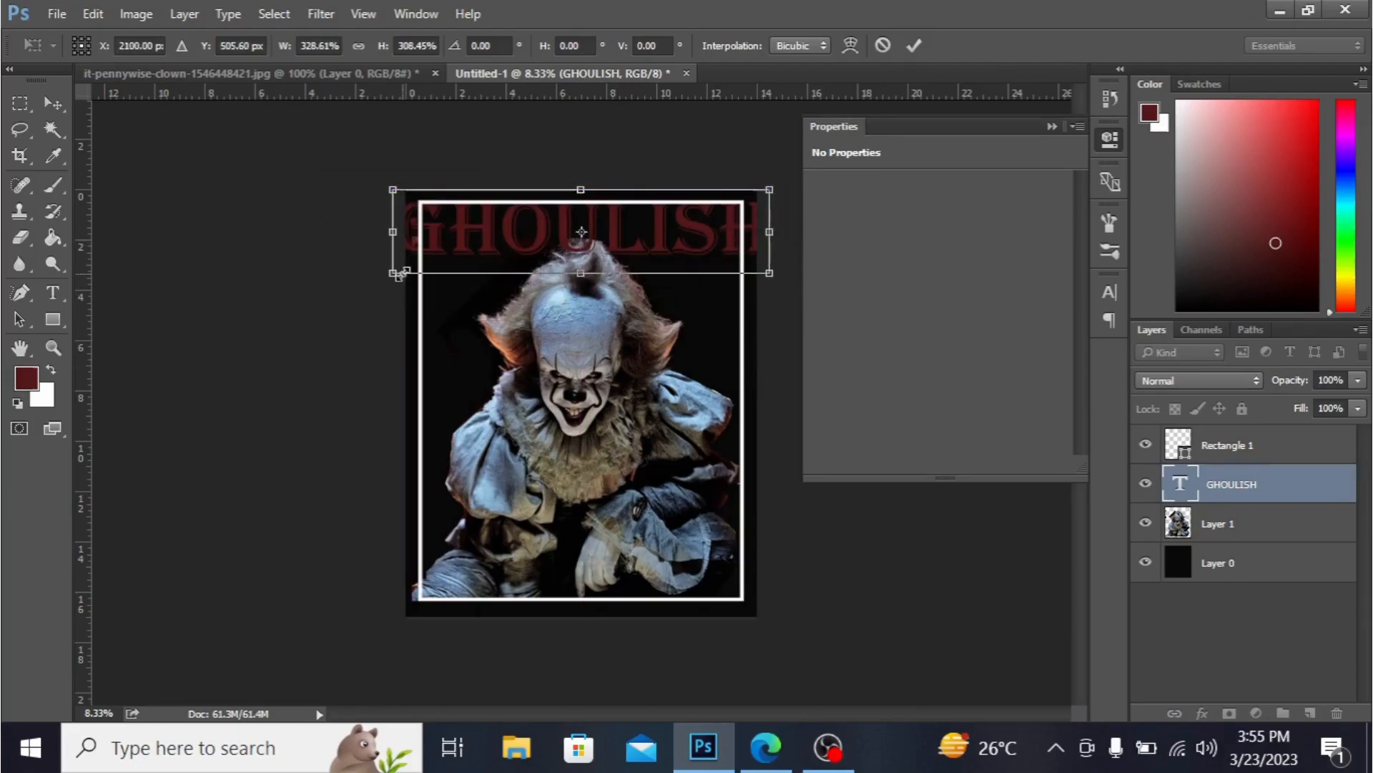
left_click_drag(394, 275, 409, 267)
left_click_drag(658, 206, 652, 209)
key("Return")
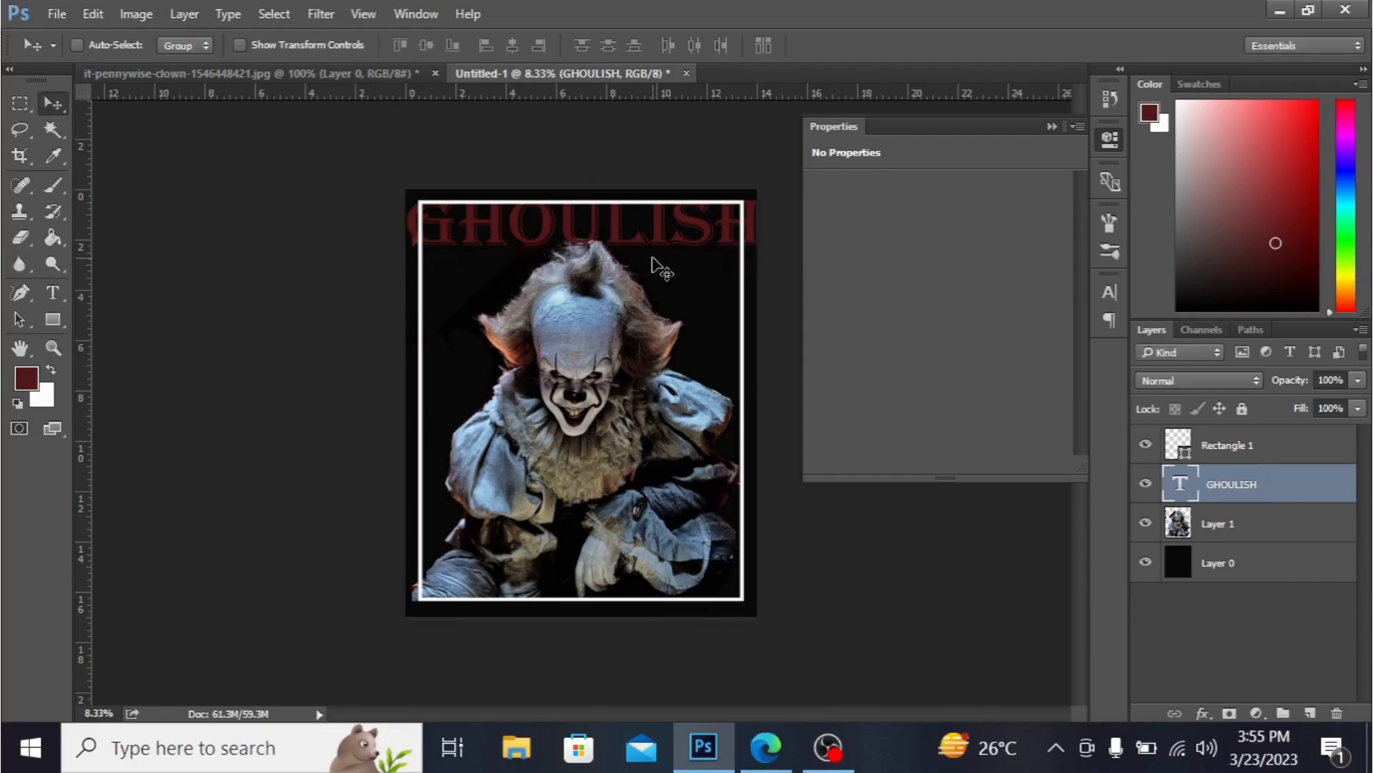
- Rasterize the white frame rectangle layer so it can be erased
left_click(1303, 443)
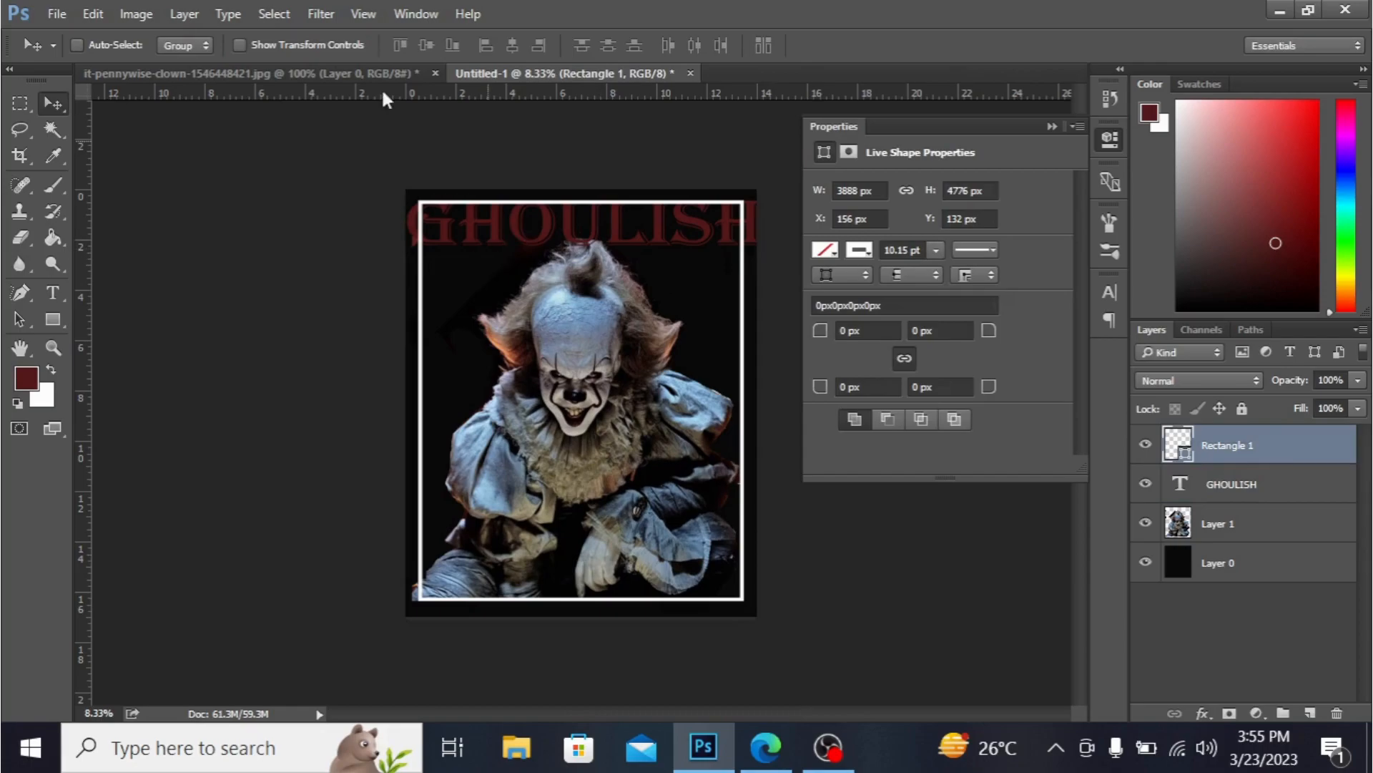
left_click(26, 238)
left_click(418, 205)
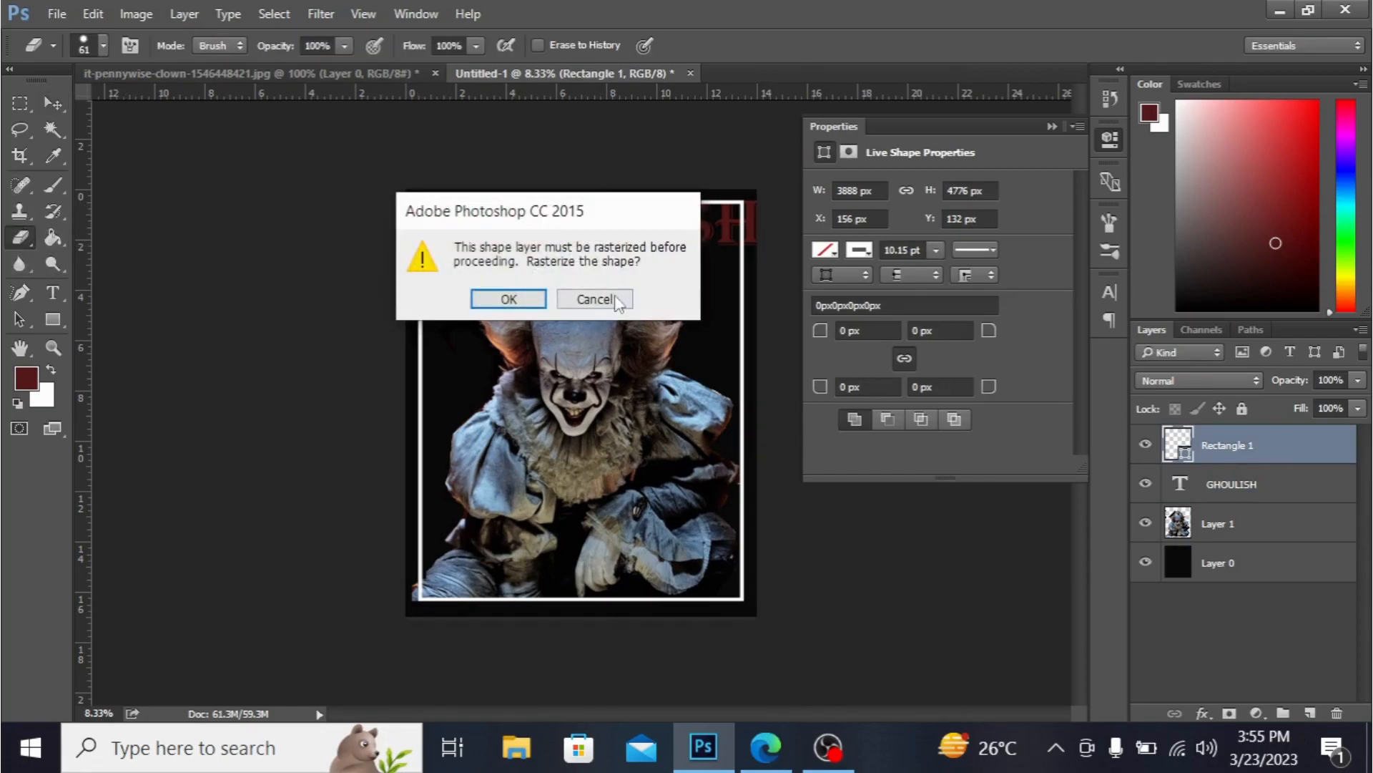
left_click(528, 297)
right_click(1261, 445)
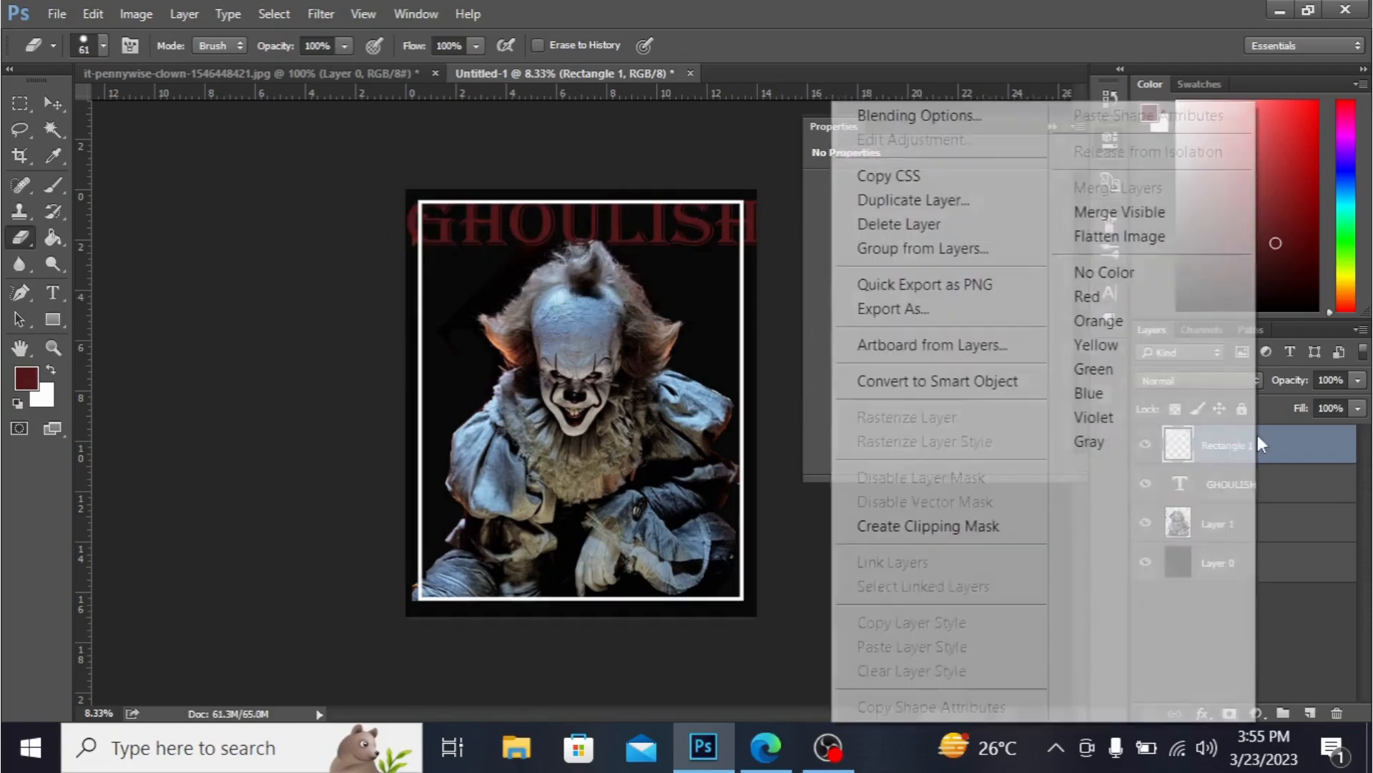
left_click(785, 323)
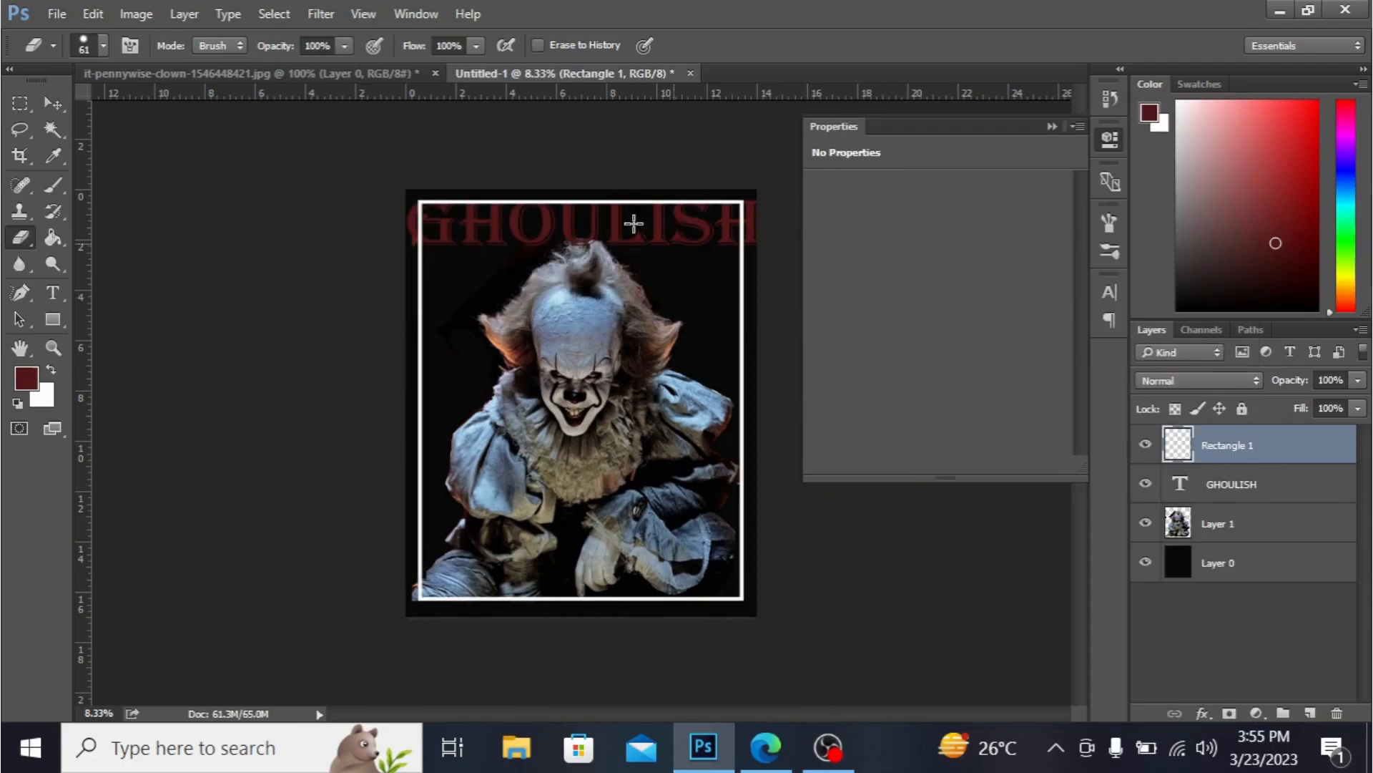
- Erase the frame's top edge behind the title with a 250 px Eraser
left_click(103, 45)
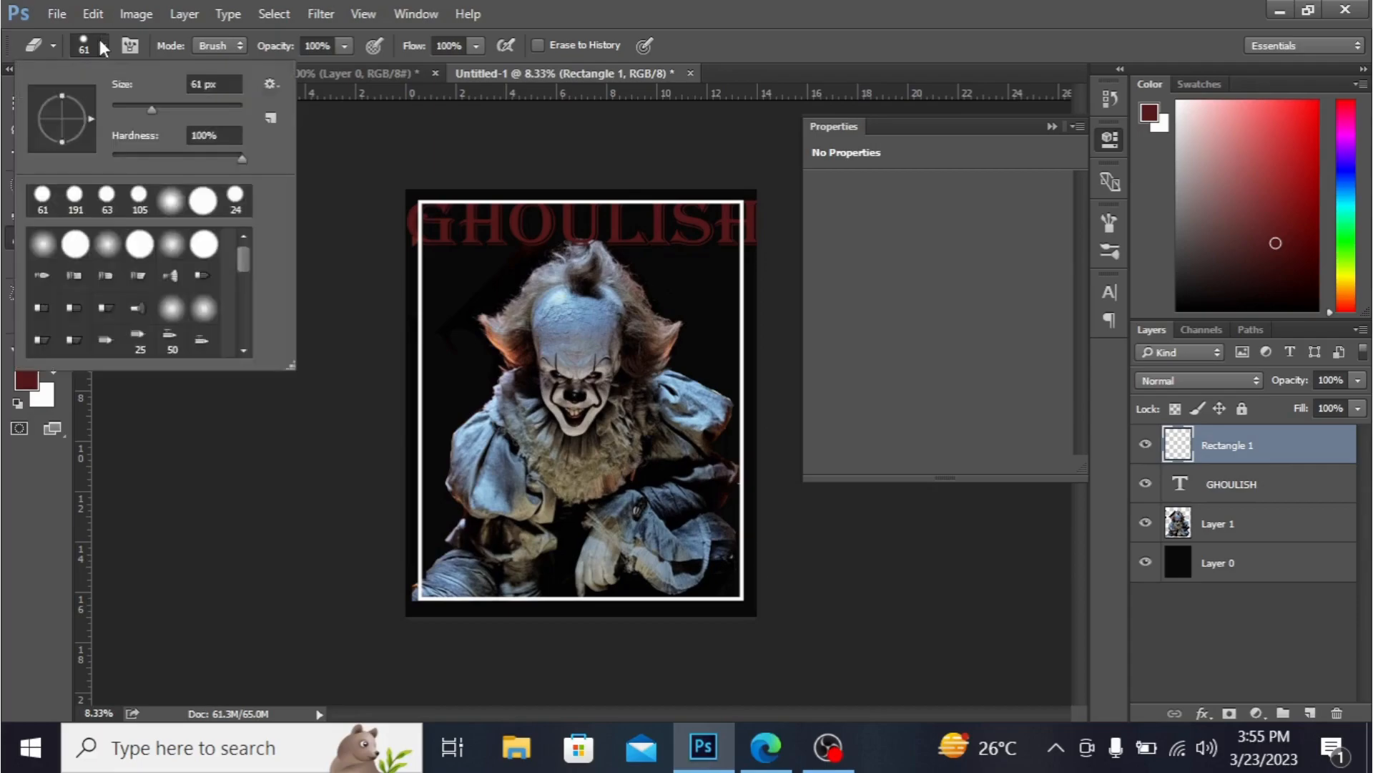
left_click(213, 109)
left_click_drag(427, 198, 748, 202)
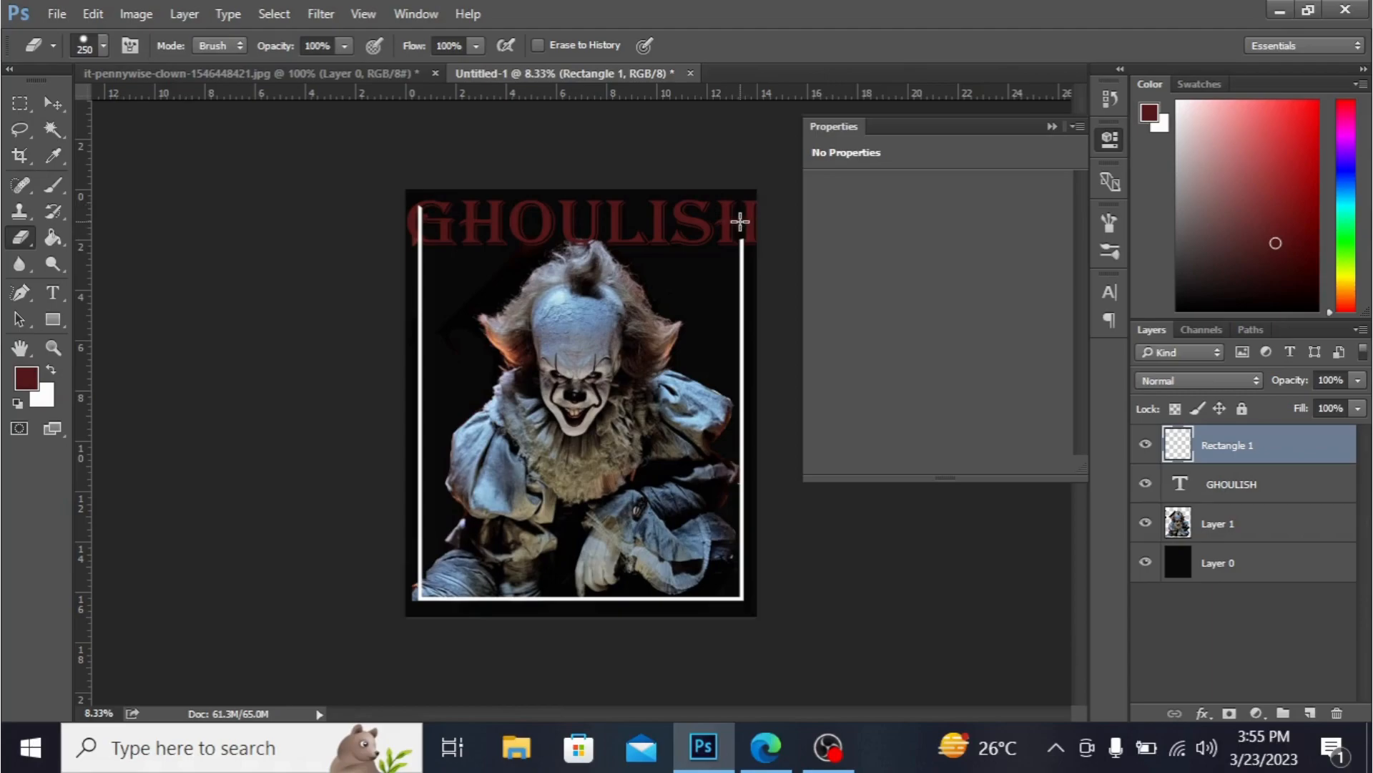
left_click_drag(421, 202, 421, 224)
- Scale the clown photo down to about 83% and move it lower inside the frame
left_click(1248, 536)
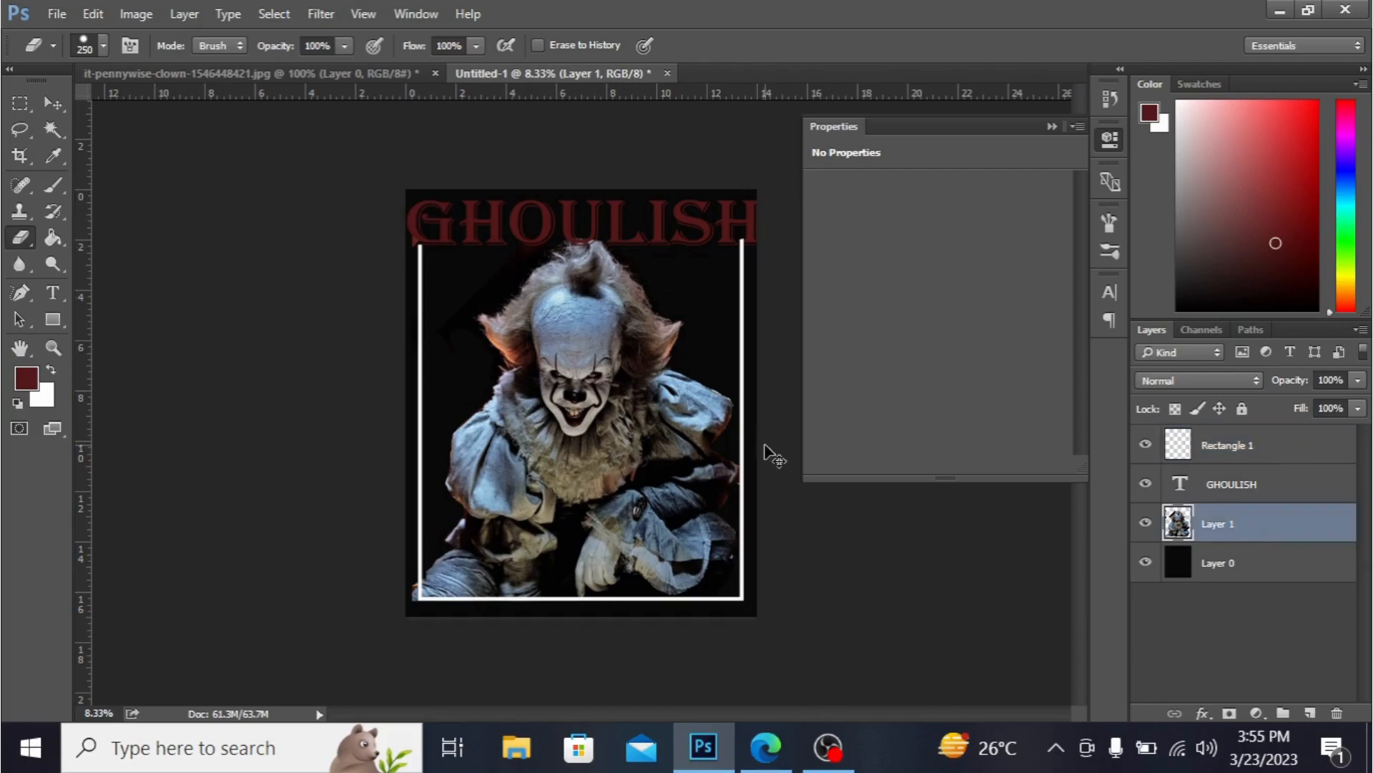
key("ctrl+t")
left_click_drag(418, 241, 439, 268)
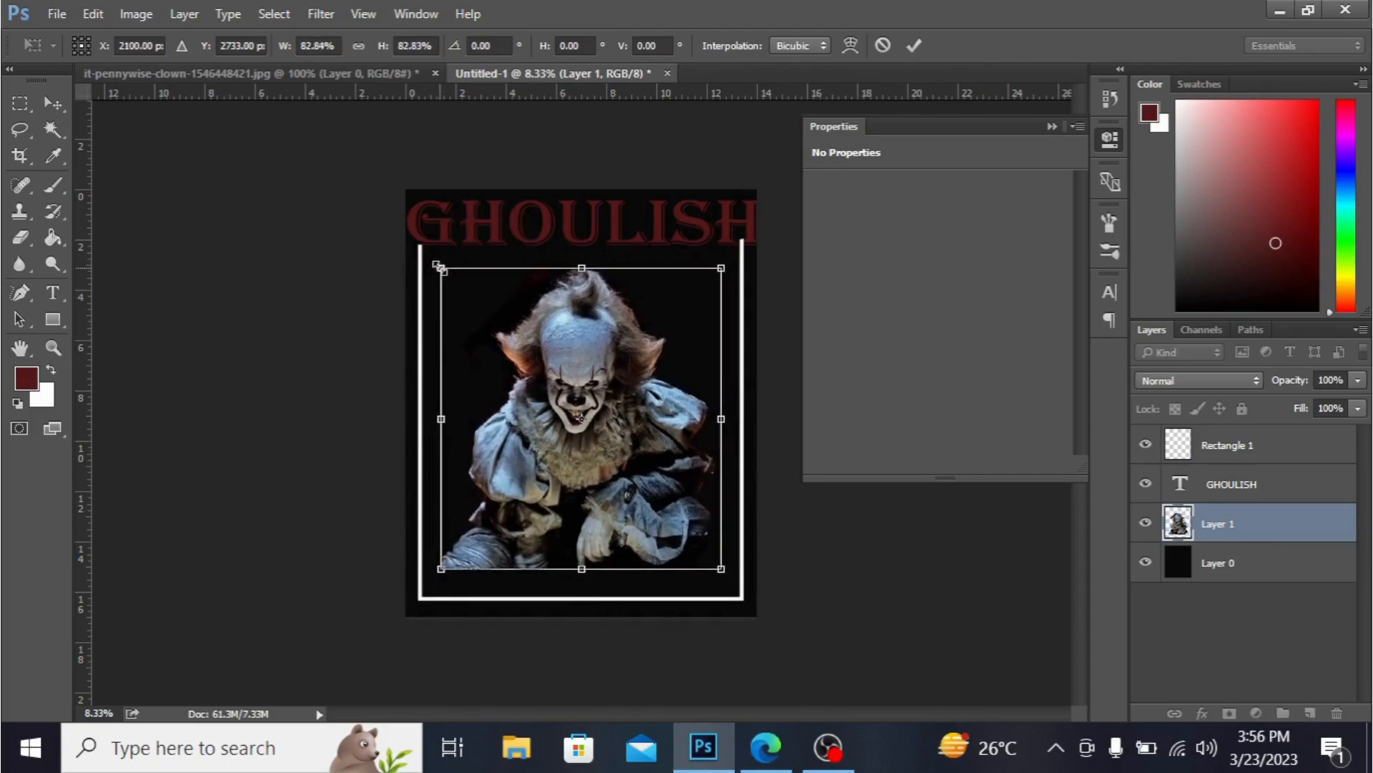
left_click_drag(598, 423, 604, 462)
key("e")
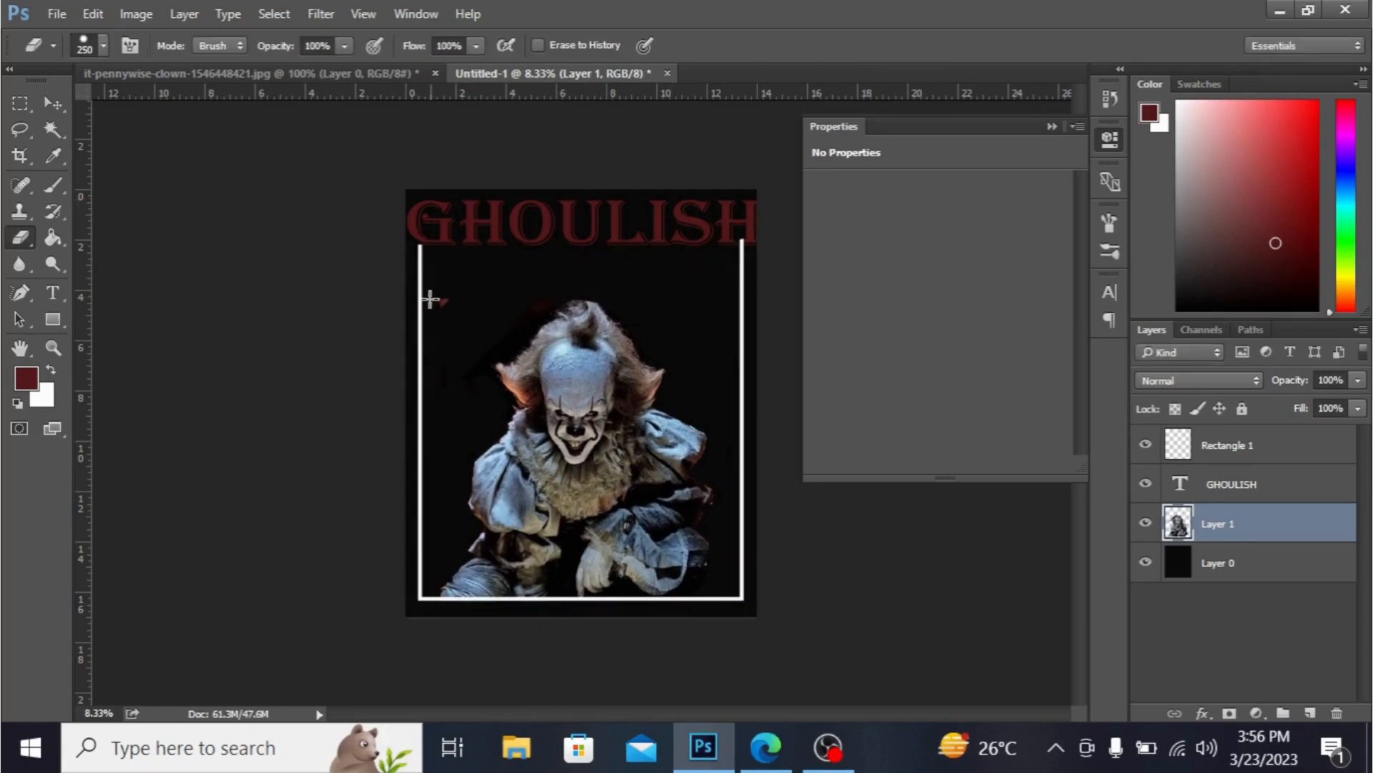
left_click(20, 104)
left_click_drag(422, 271, 470, 341)
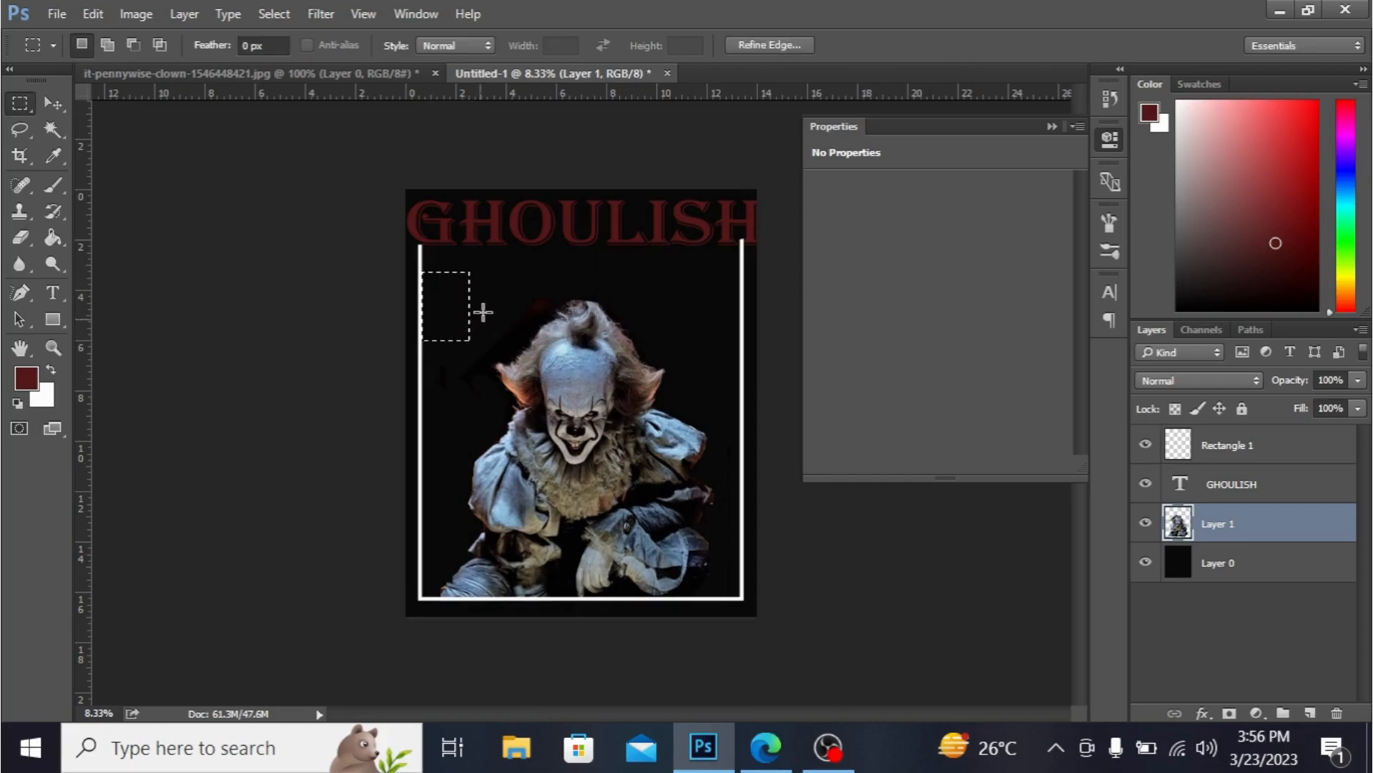
left_click_drag(494, 277, 551, 317)
left_click(251, 199)
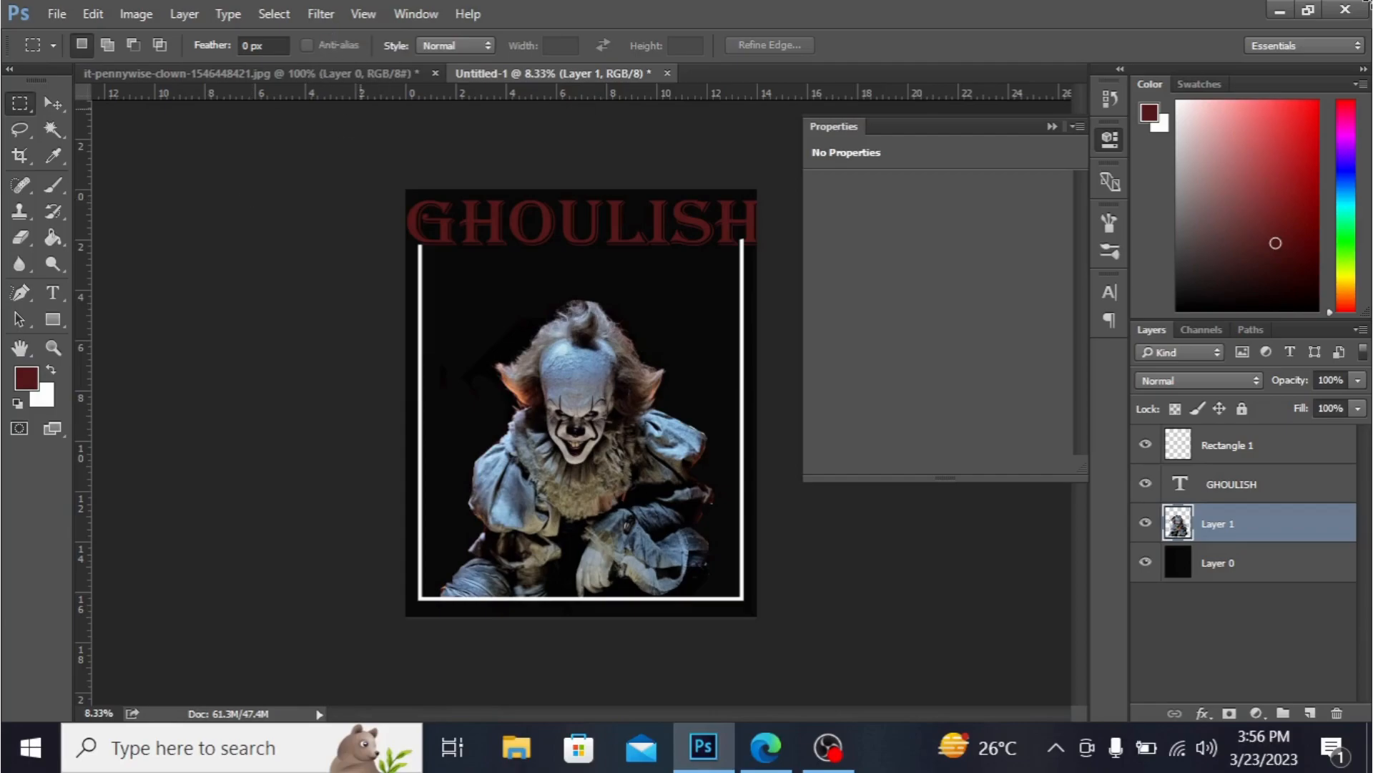
- Place the blood-spatters image from the desktop into the poster and enlarge it to 288%
left_click(1280, 11)
left_click(1280, 8)
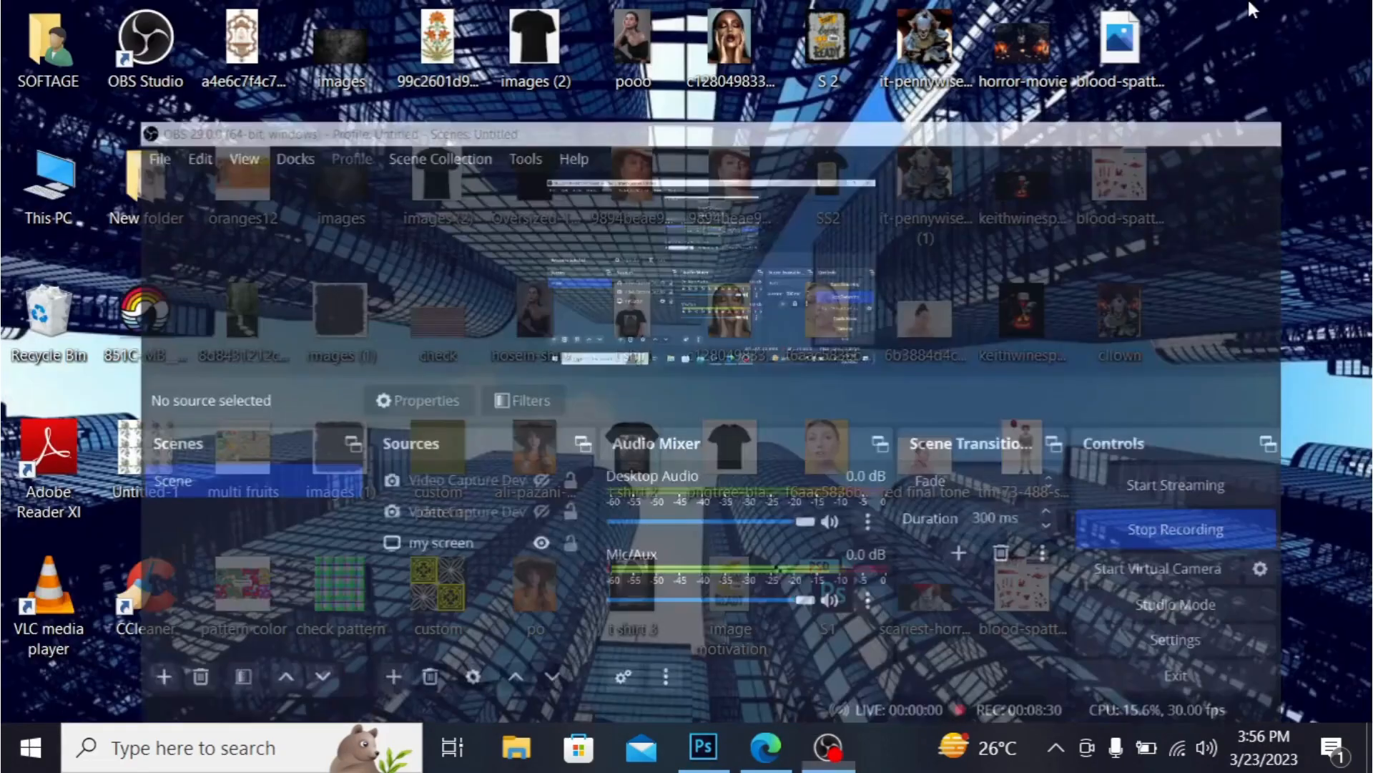
left_click_drag(1120, 176, 733, 522)
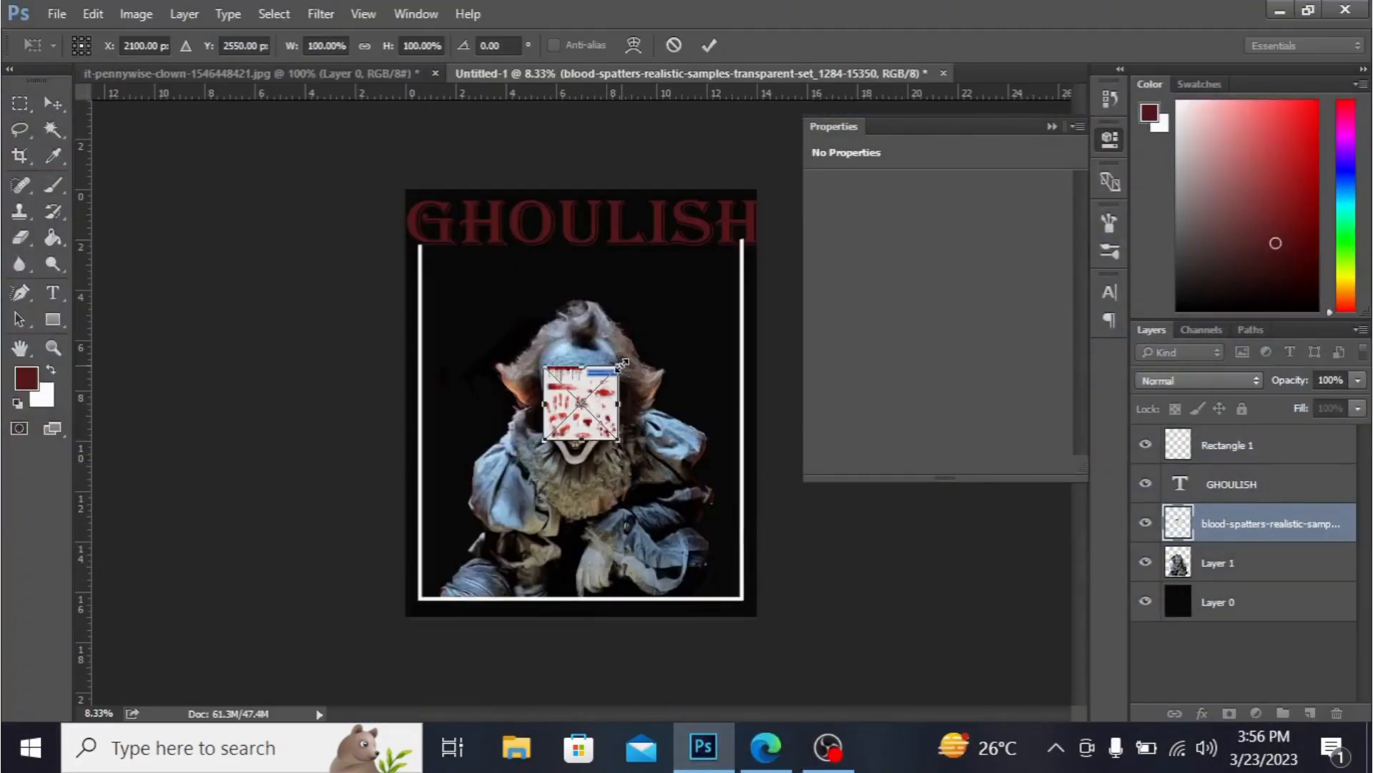
left_click_drag(619, 366, 701, 303)
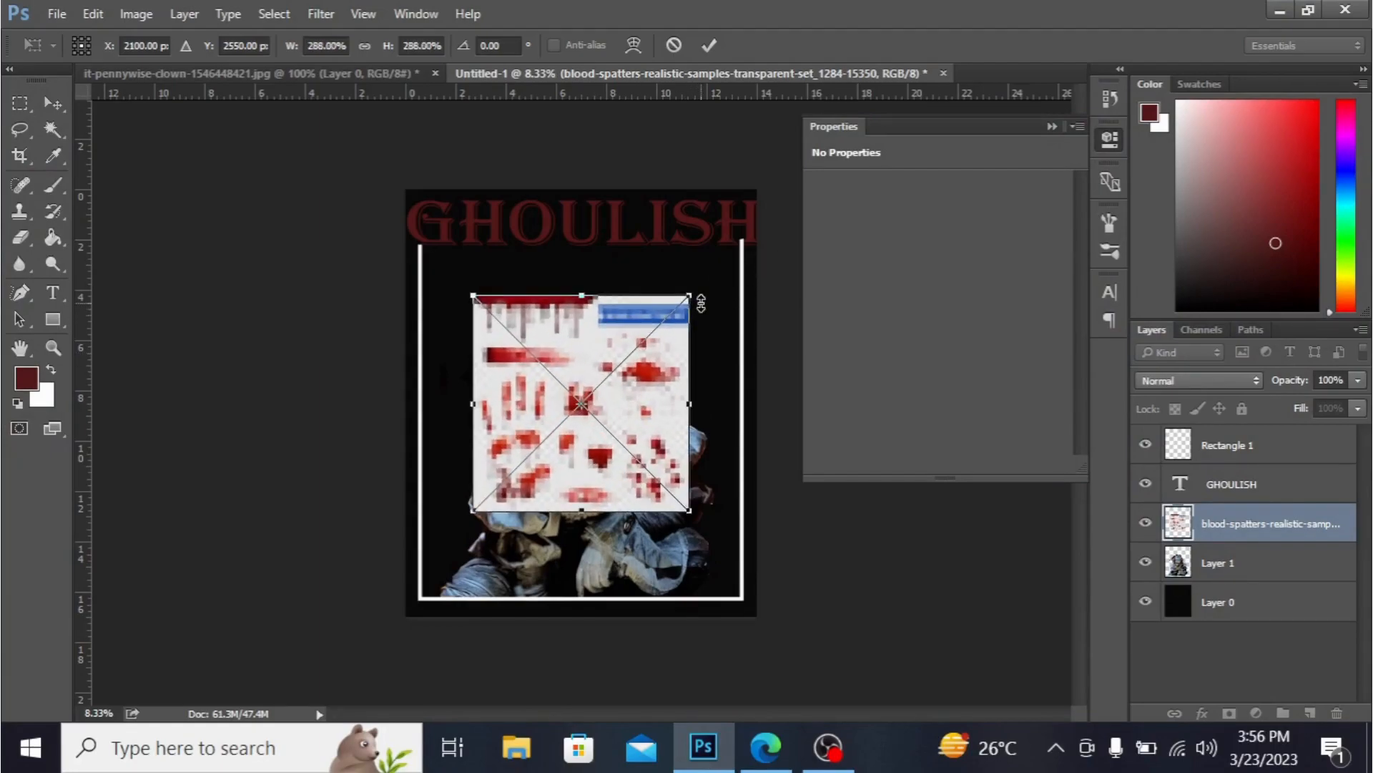
key("Return")
- Magic-wand select the blood-spatters image's white background, try deleting it, and rasterize the layer
left_click(54, 129)
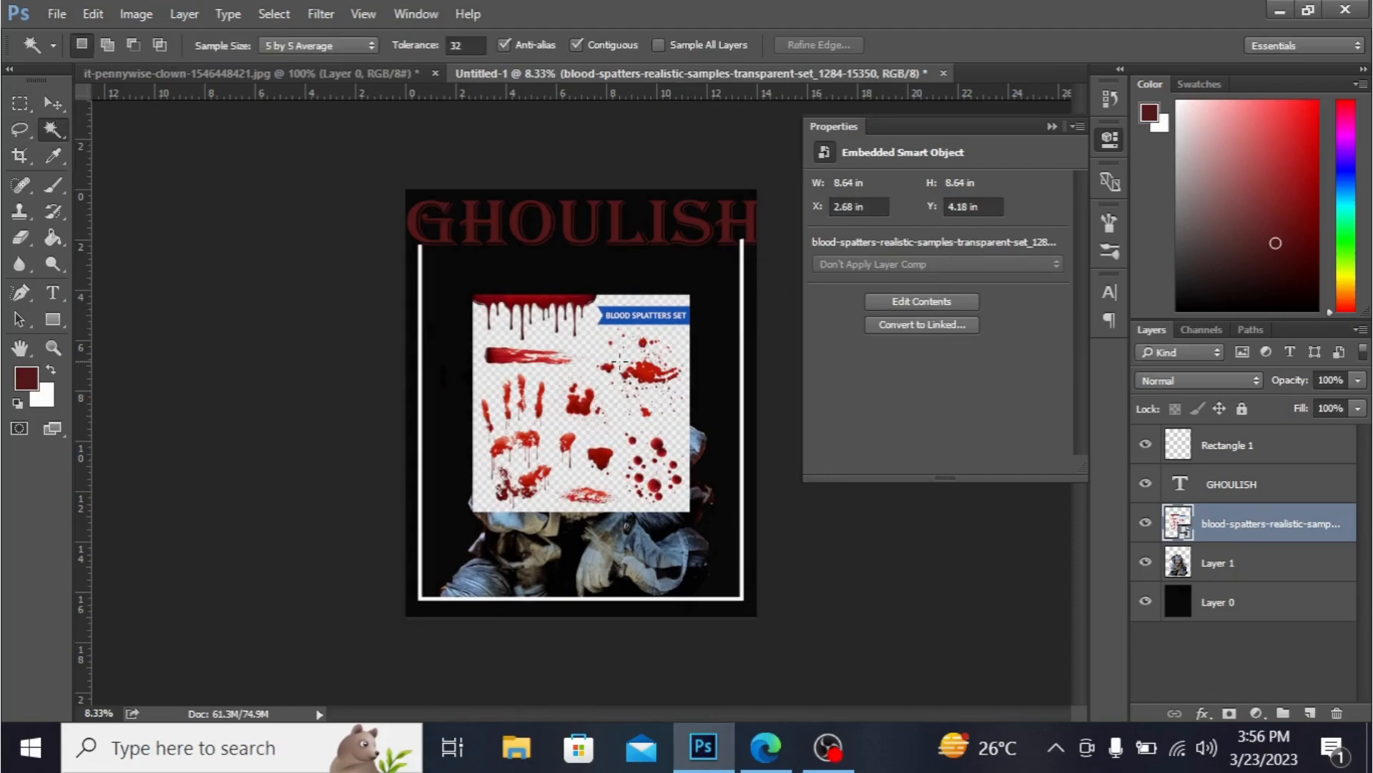
left_click(586, 344)
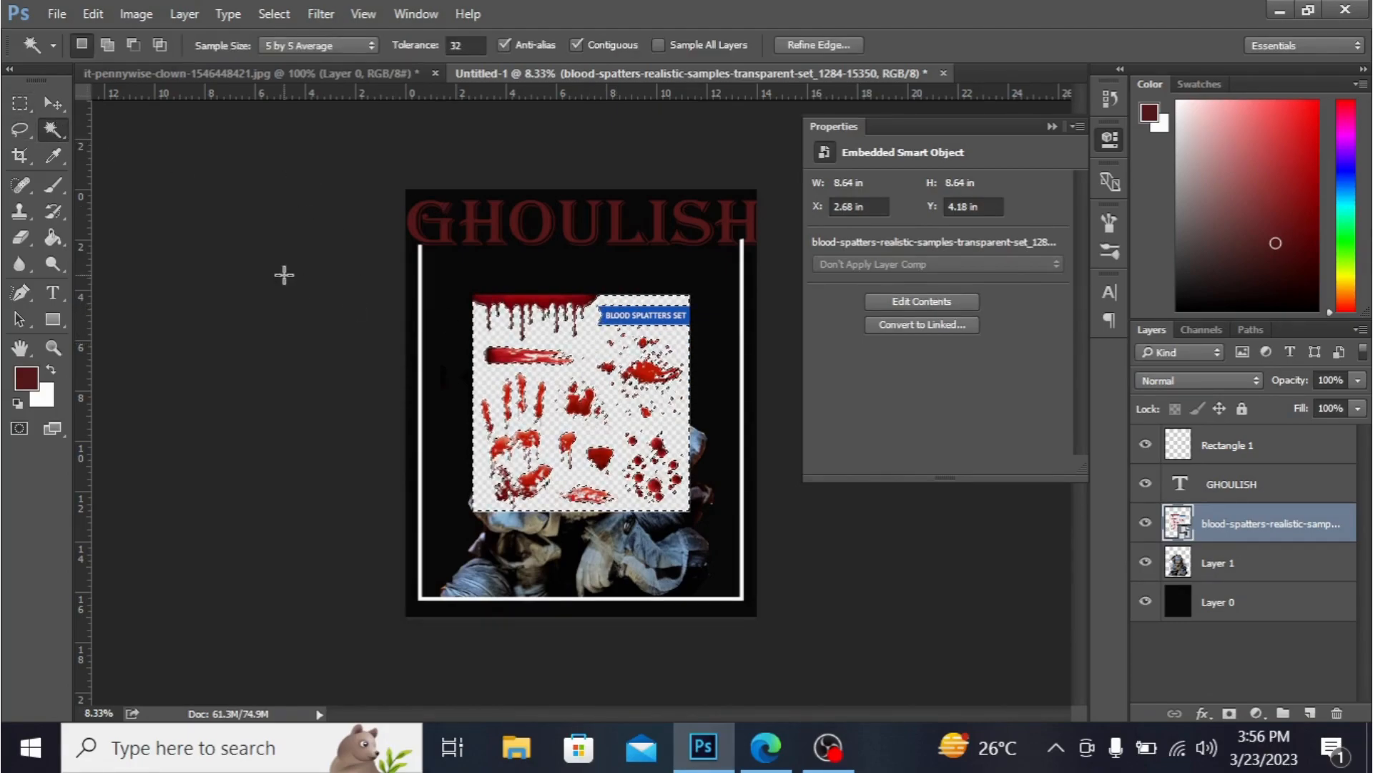
key("Delete")
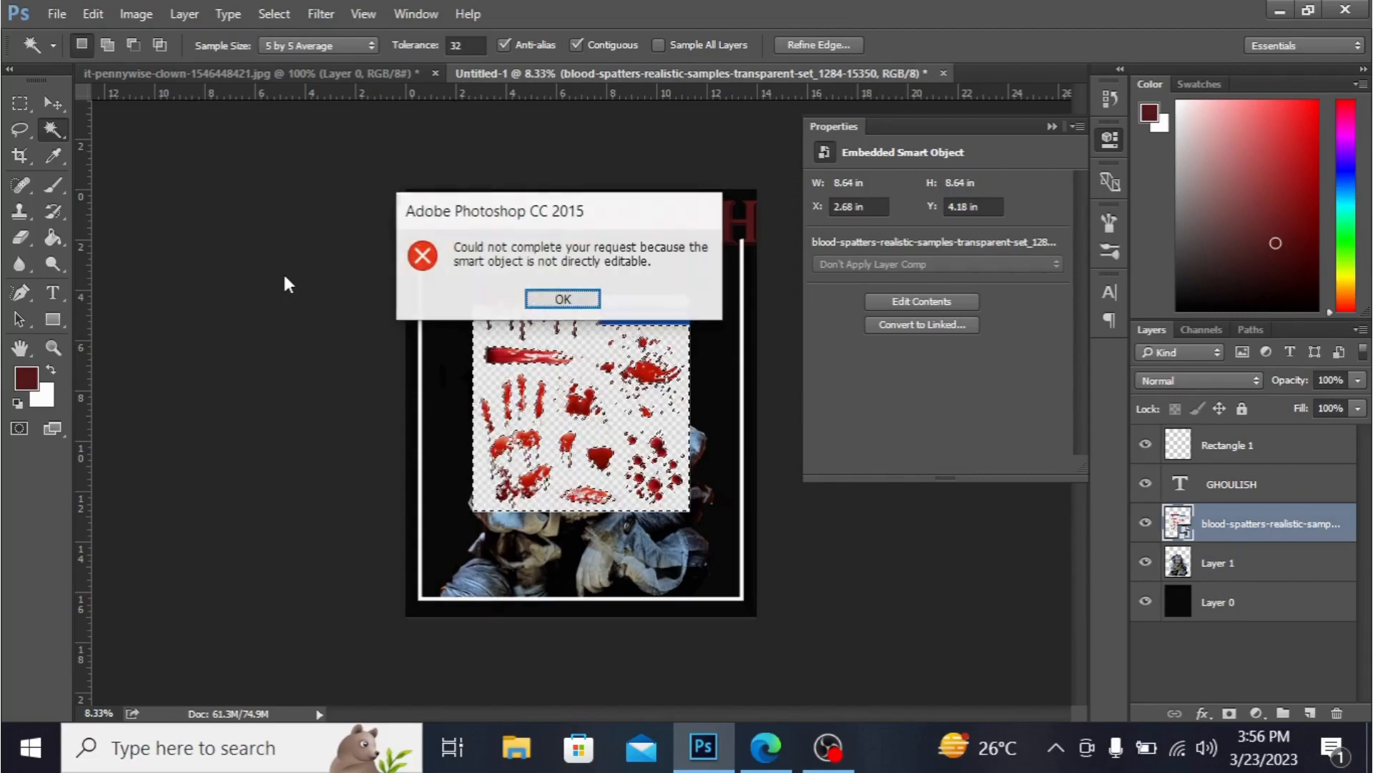
left_click(563, 299)
key("Delete")
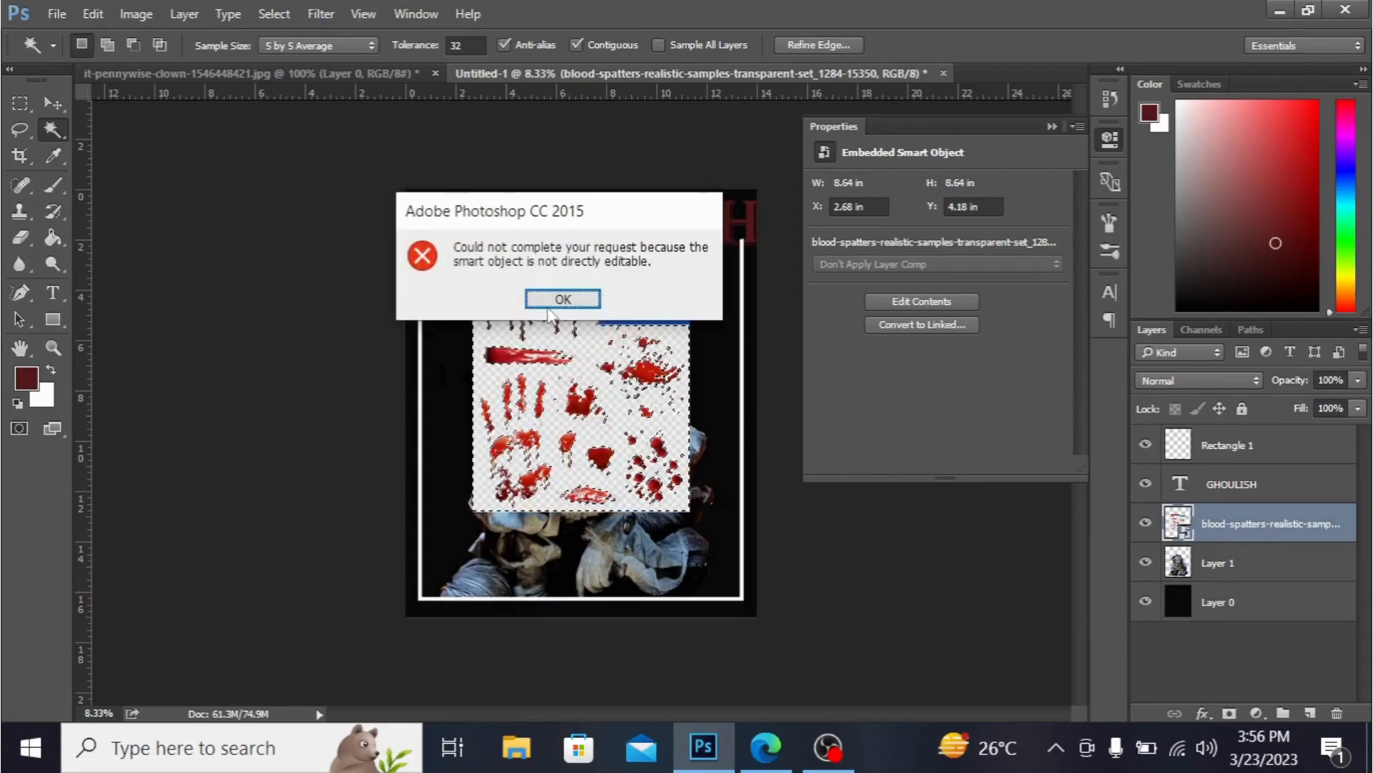
left_click(563, 299)
right_click(1289, 525)
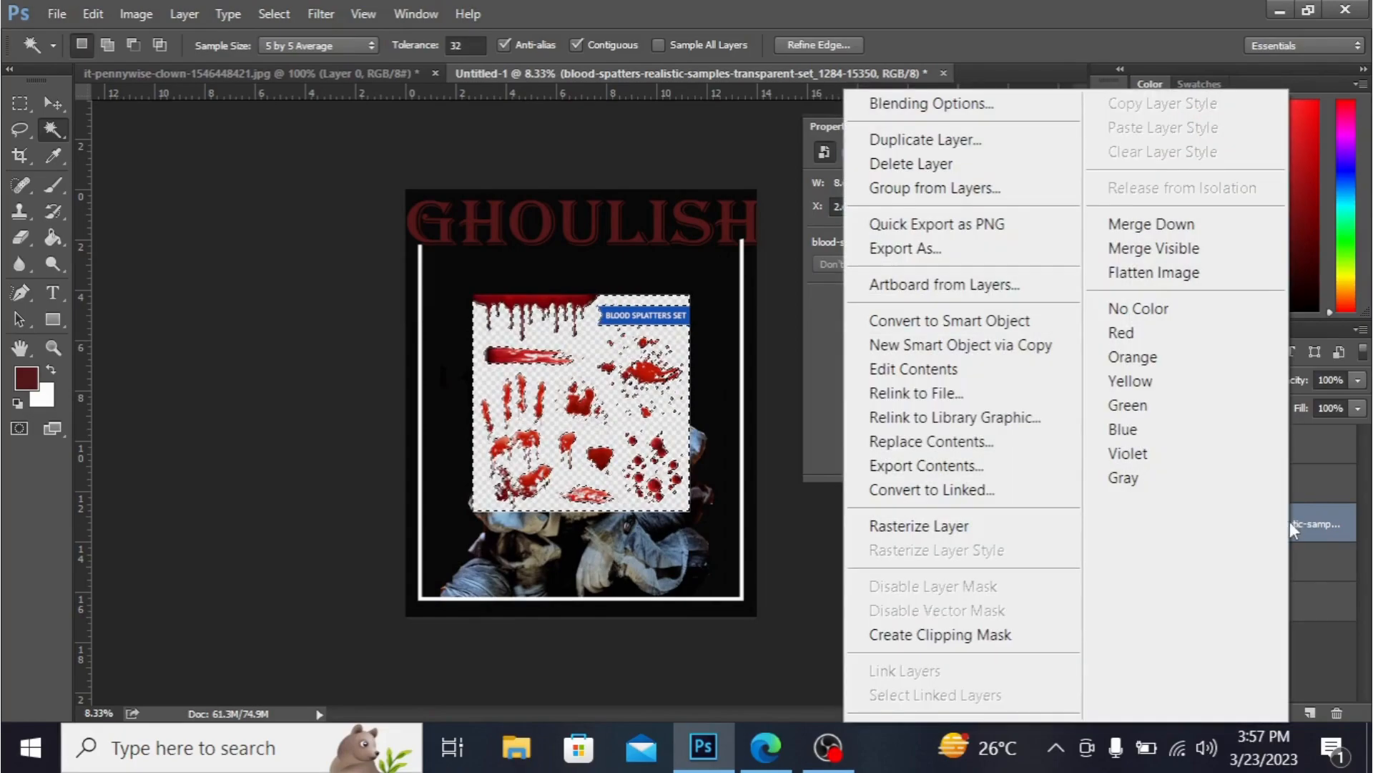
left_click(923, 527)
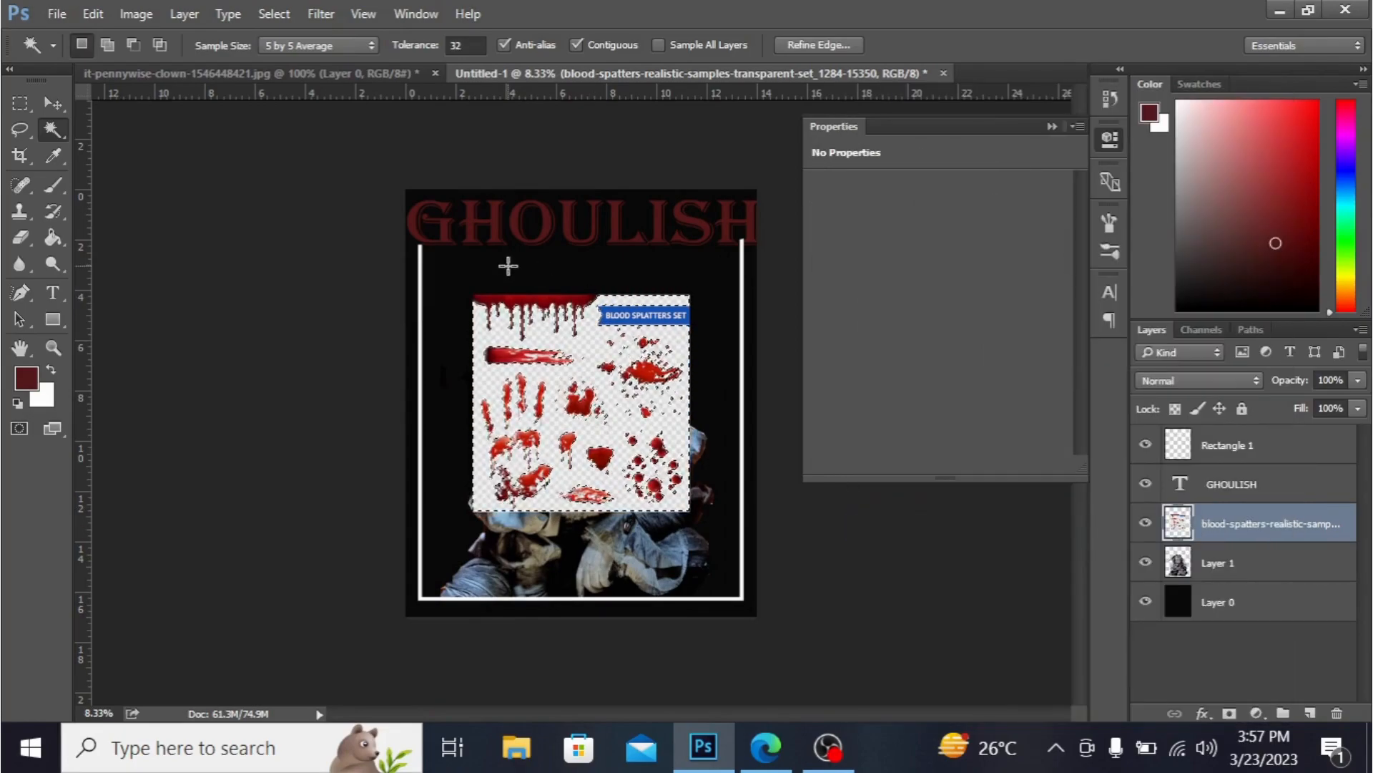
- Delete the blood-spatters image's white background, then clear everything except the dripping blood strip at its top
key("Delete")
key("ctrl+d")
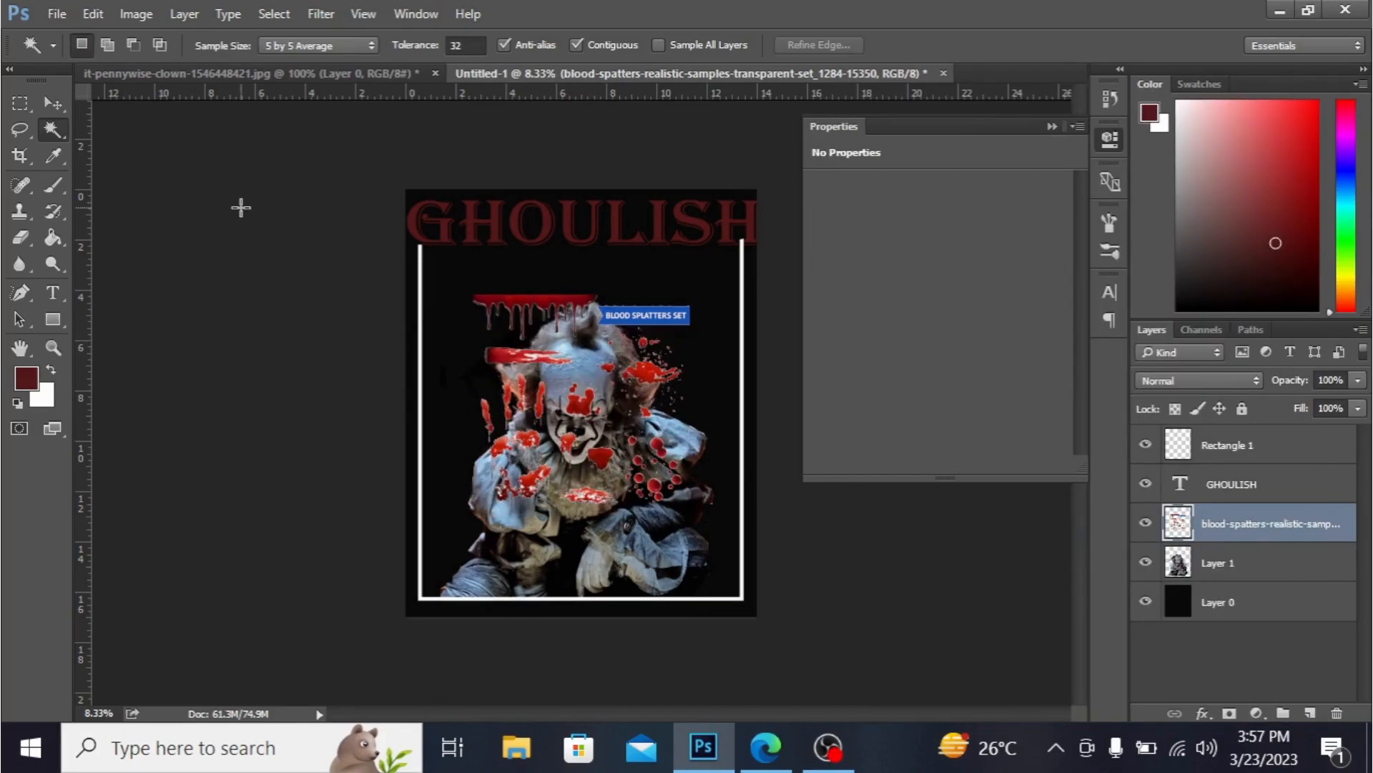
left_click(23, 108)
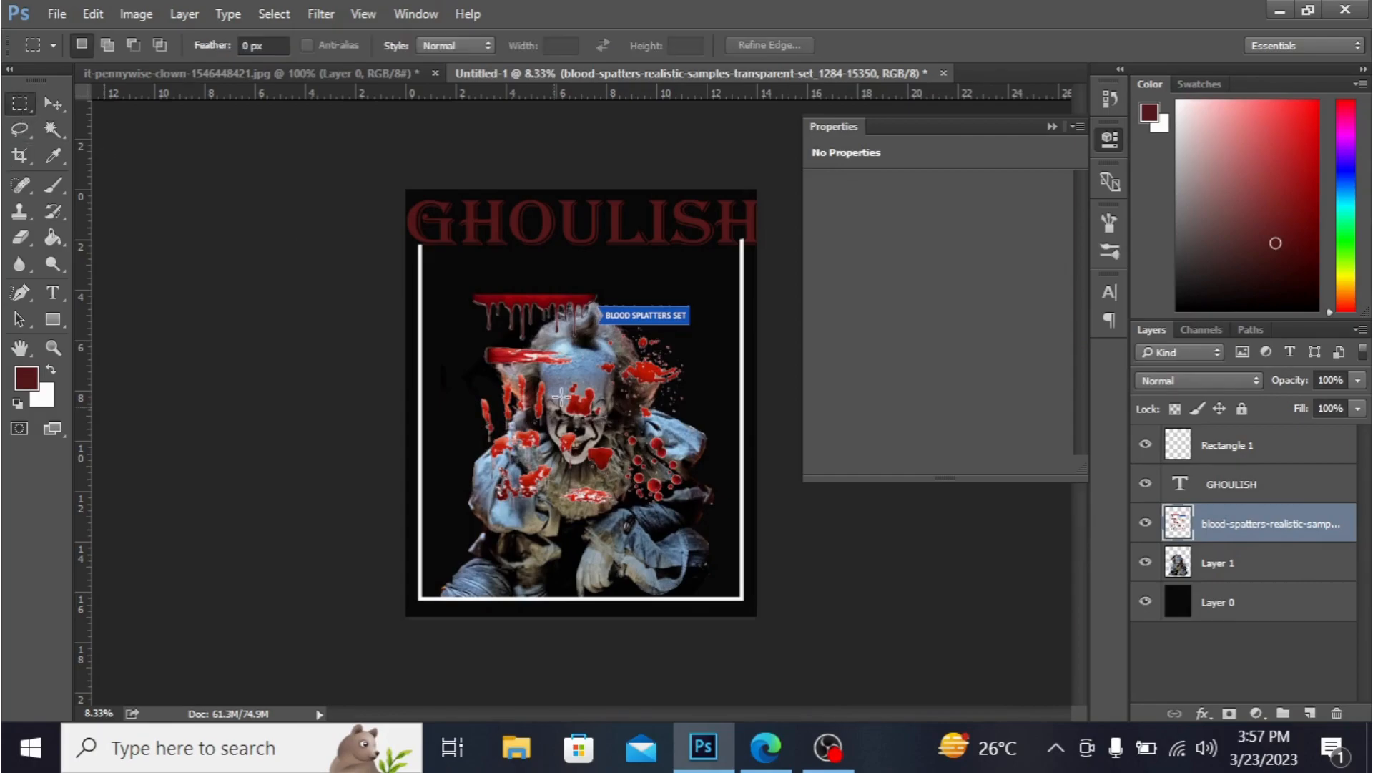
left_click_drag(464, 336, 773, 551)
key("Delete")
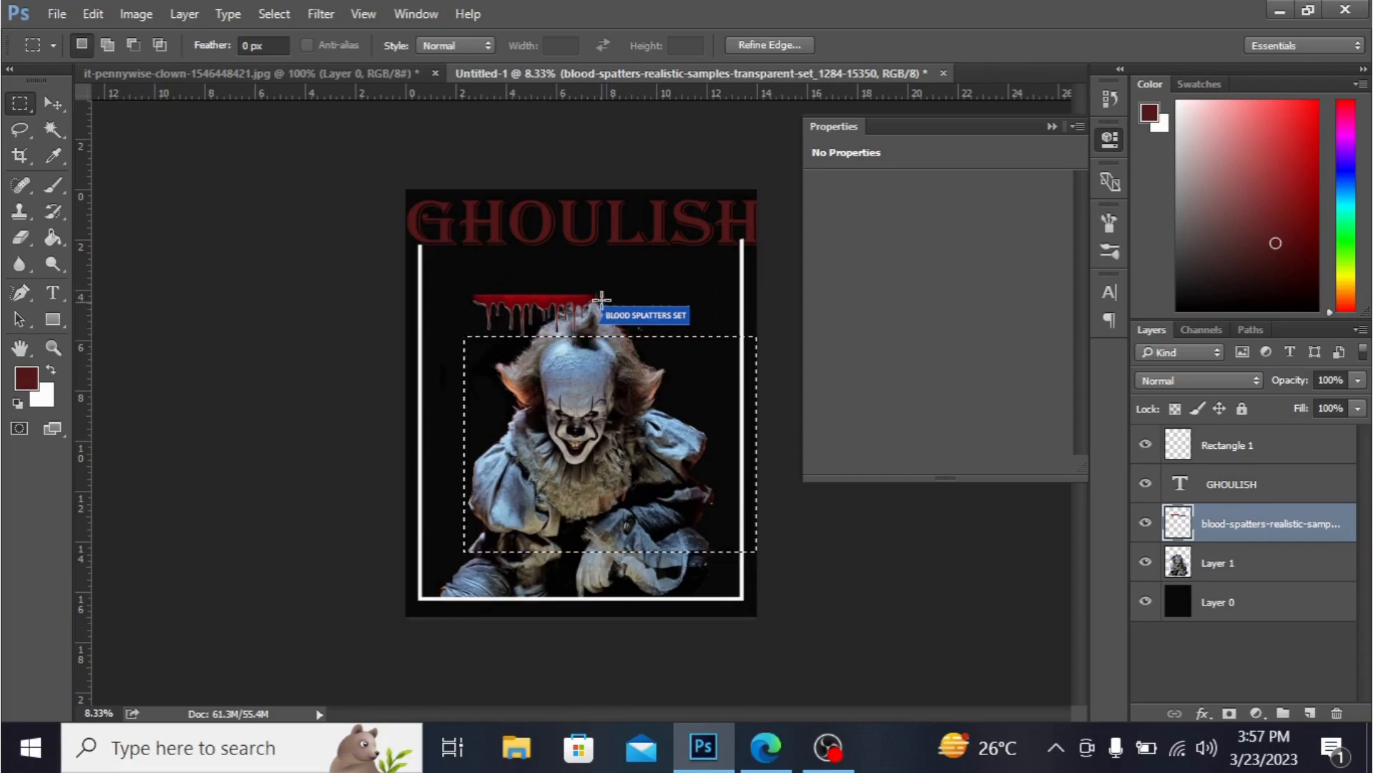
left_click_drag(597, 300, 743, 365)
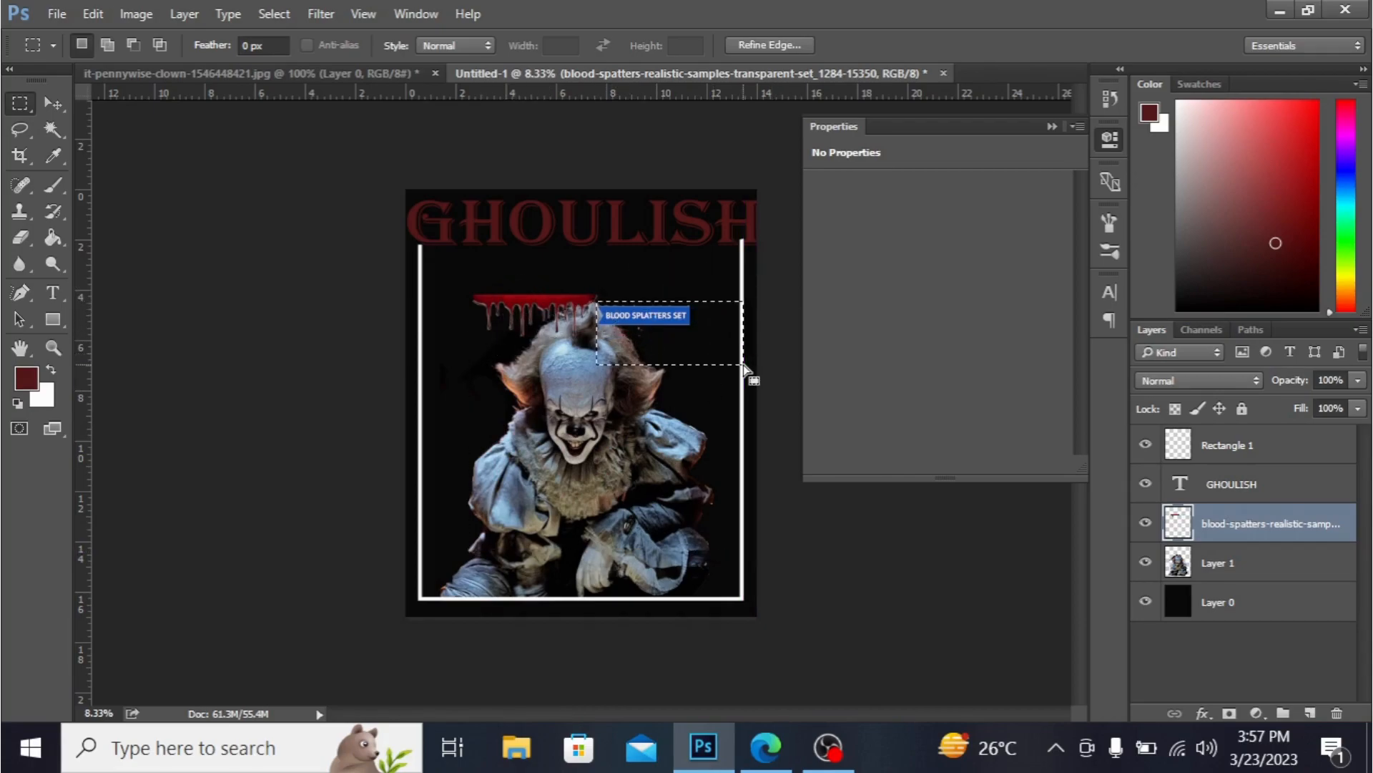
key("Delete")
left_click(201, 206)
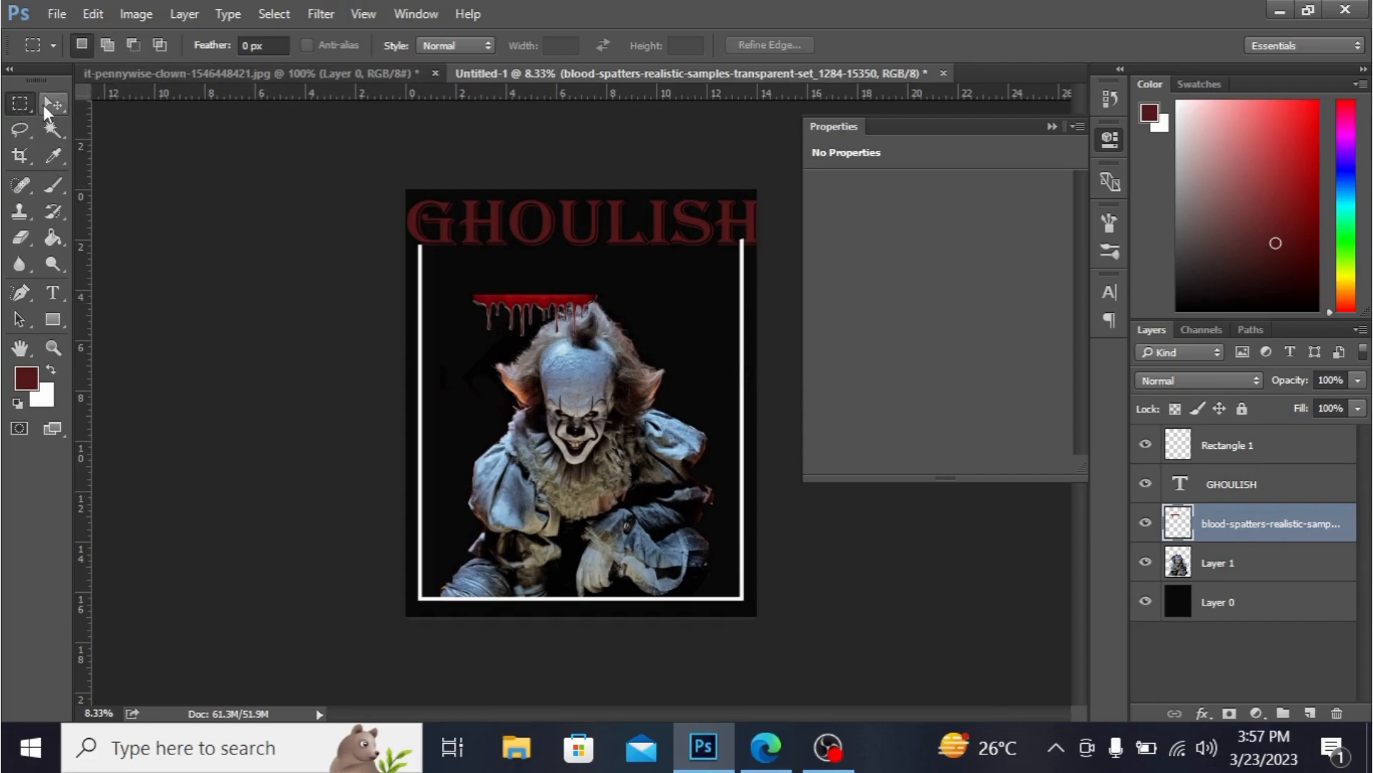
- Enlarge the dripping blood strip to about 262% and move it across the title along the frame's top edge
left_click(52, 104)
key("ctrl+t")
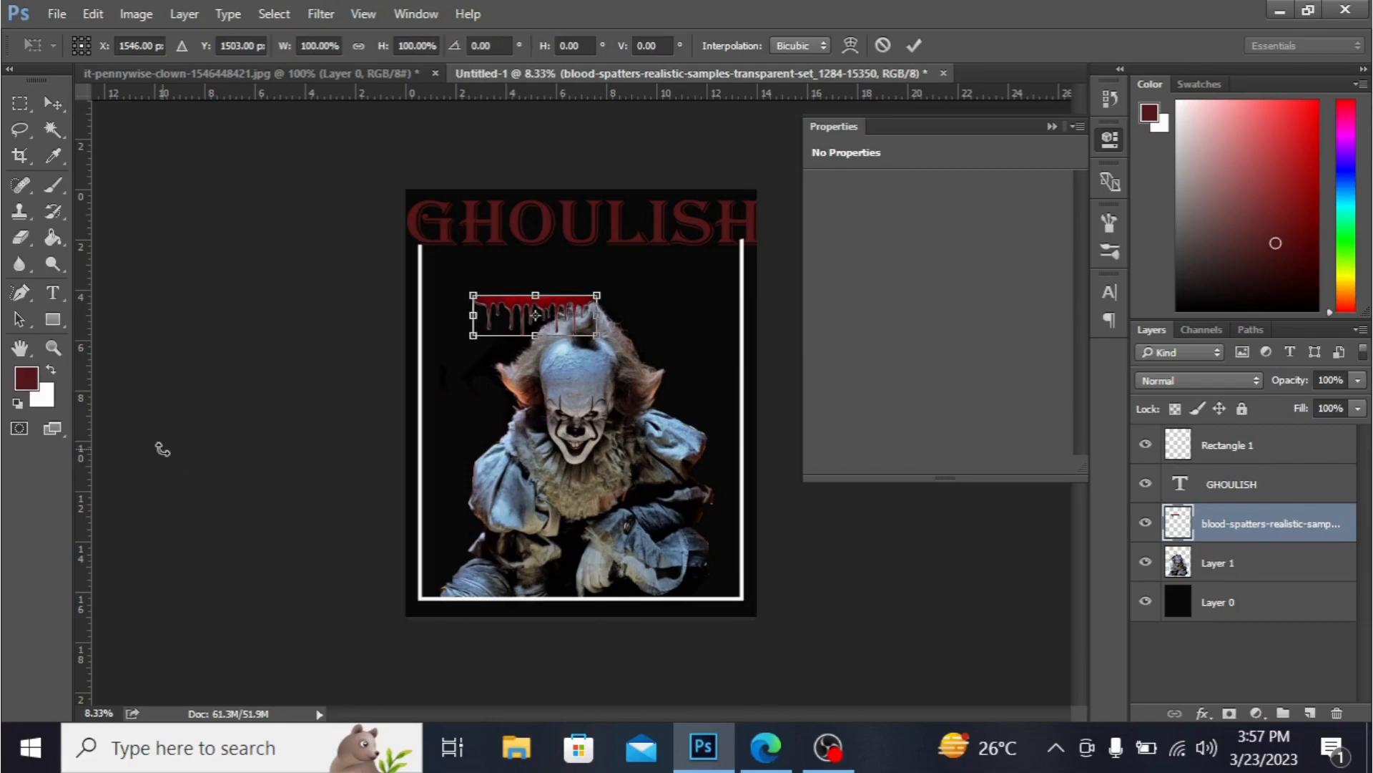
left_click_drag(603, 287, 702, 247)
left_click_drag(604, 320, 655, 296)
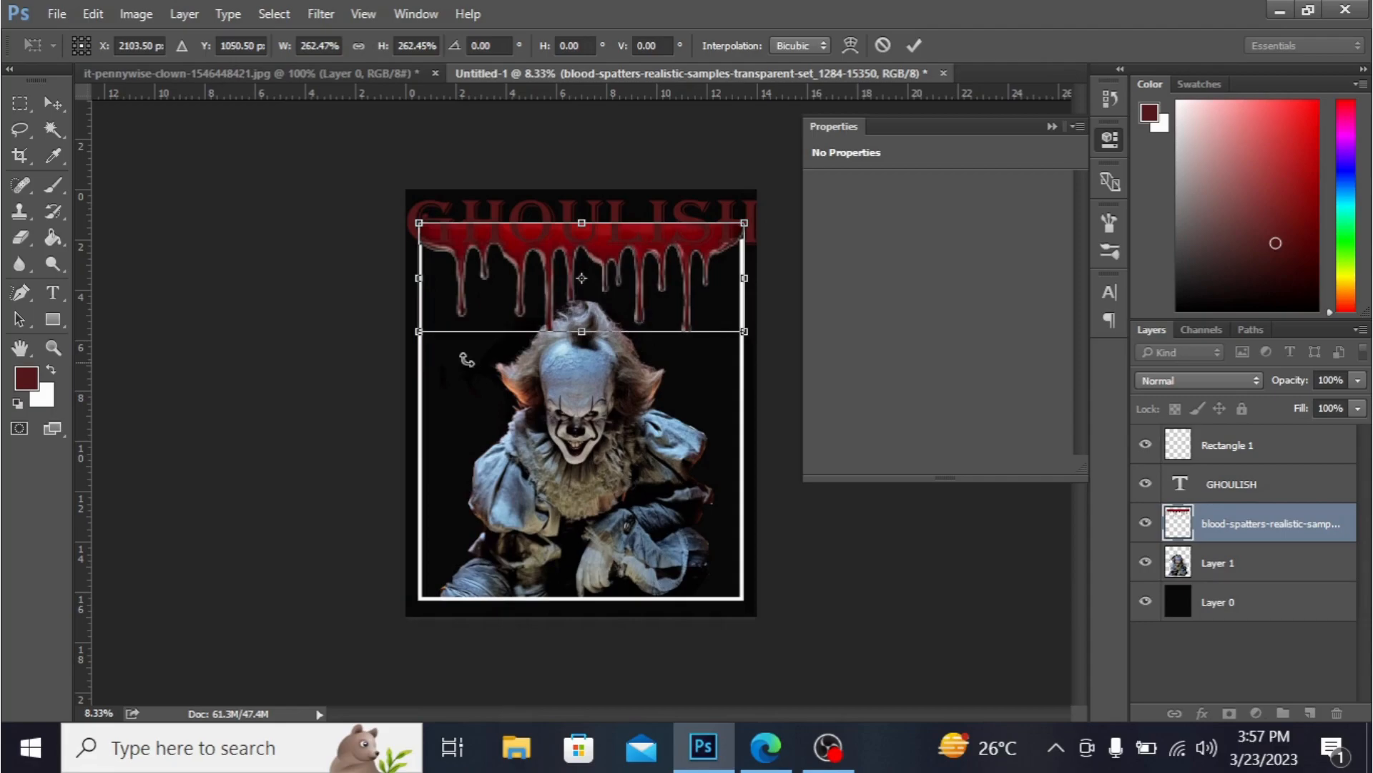
left_click_drag(586, 323, 588, 280)
key("Return")
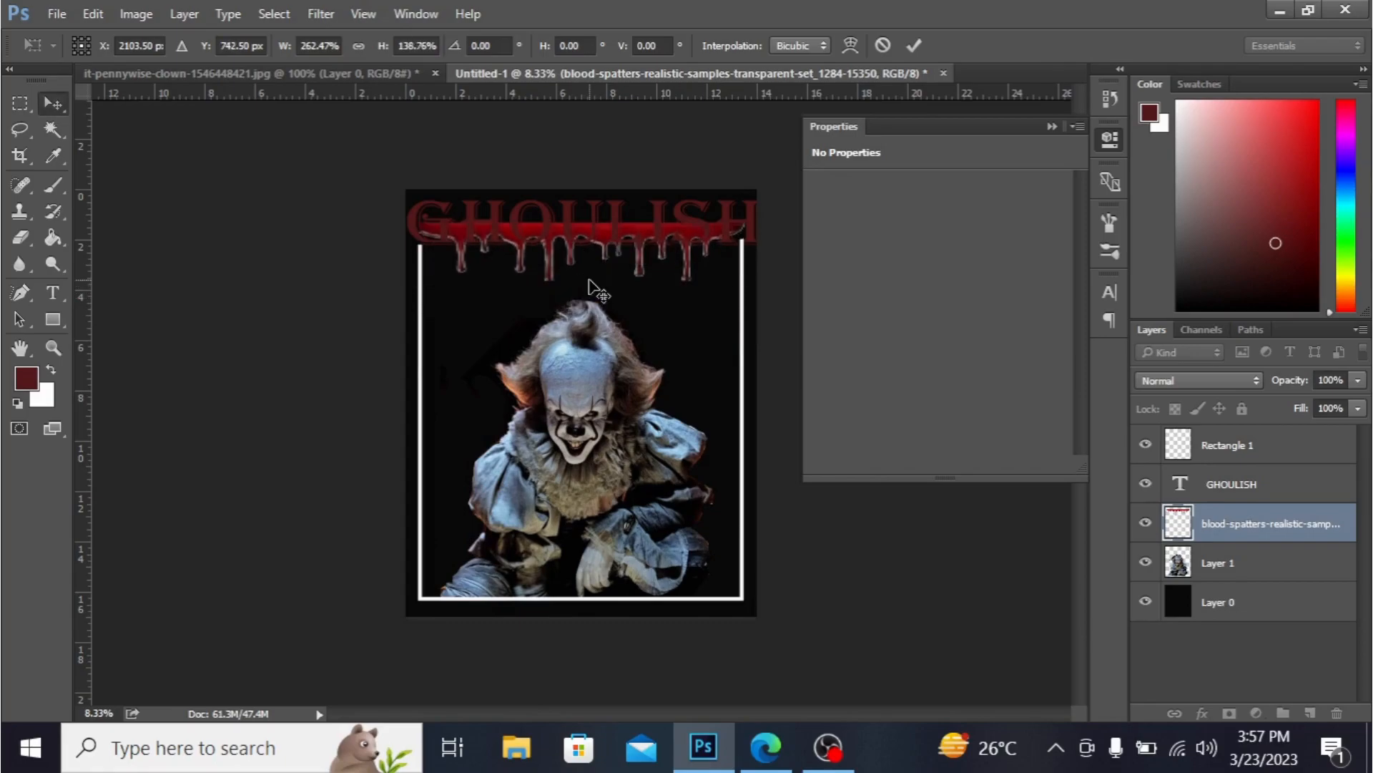
left_click(20, 237)
mouse_move(436, 226)
left_mouse_down()
mouse_move(512, 218)
mouse_move(480, 223)
mouse_move(493, 222)
left_mouse_up()
key("ctrl+z")
- Nudge the blood drip slightly lower beneath the GHOULISH title and collapse the Properties panel
key("ctrl+plus")
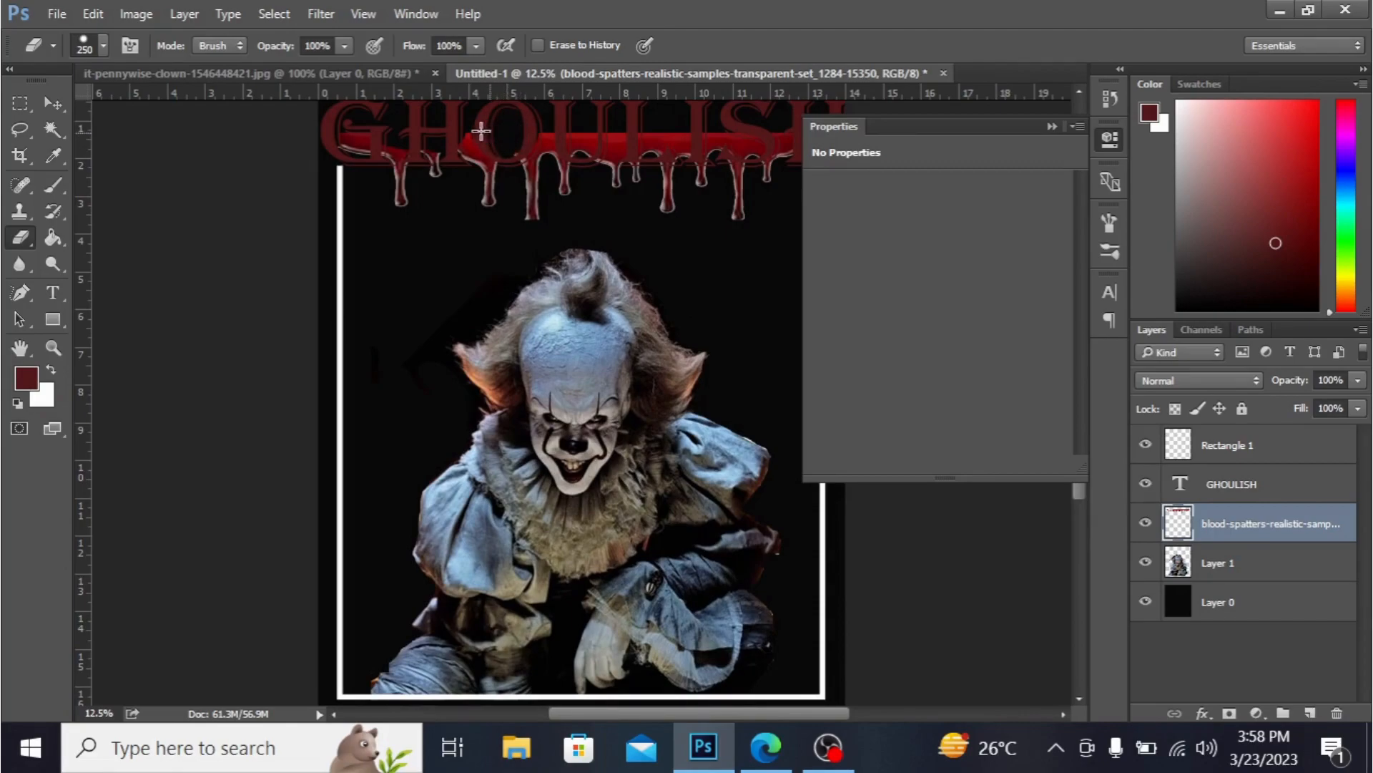
left_click(53, 103)
left_click_drag(587, 152, 586, 173)
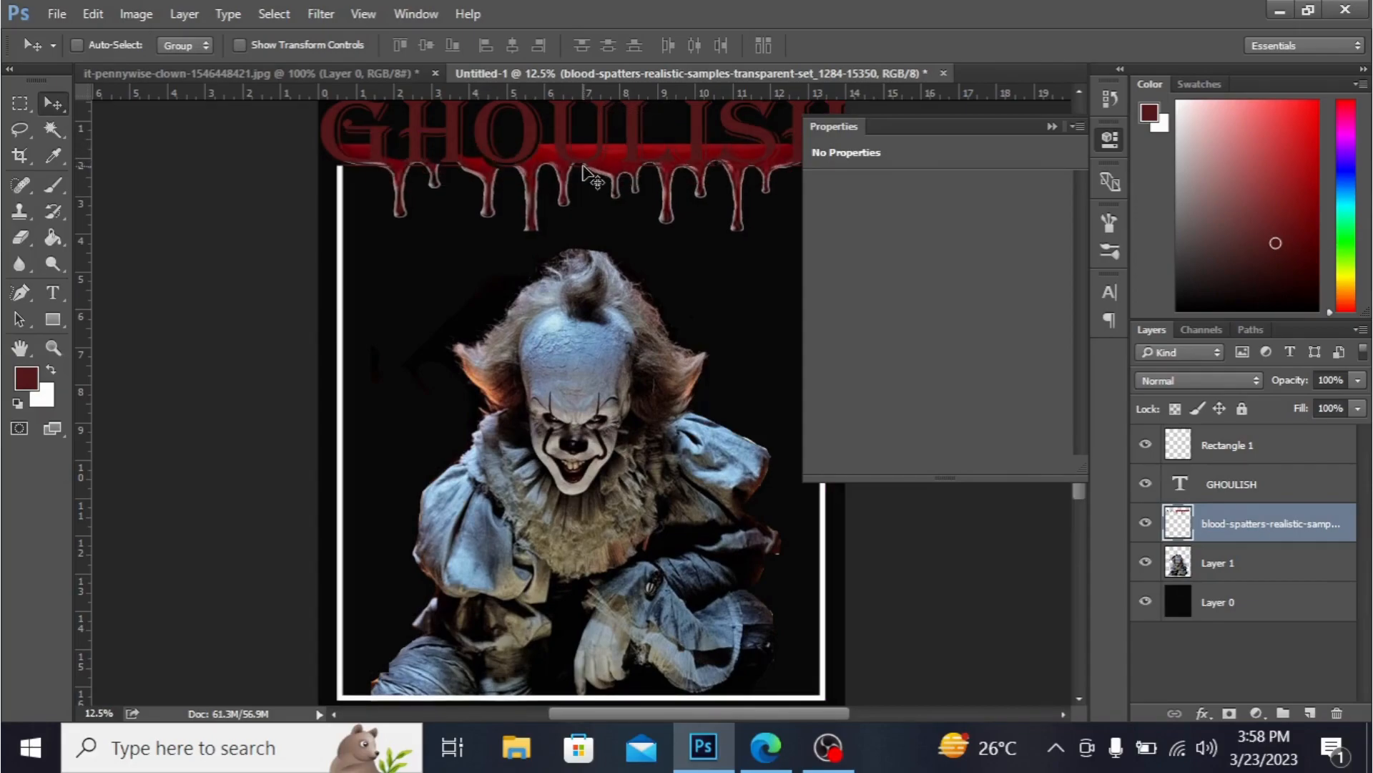
left_click(24, 242)
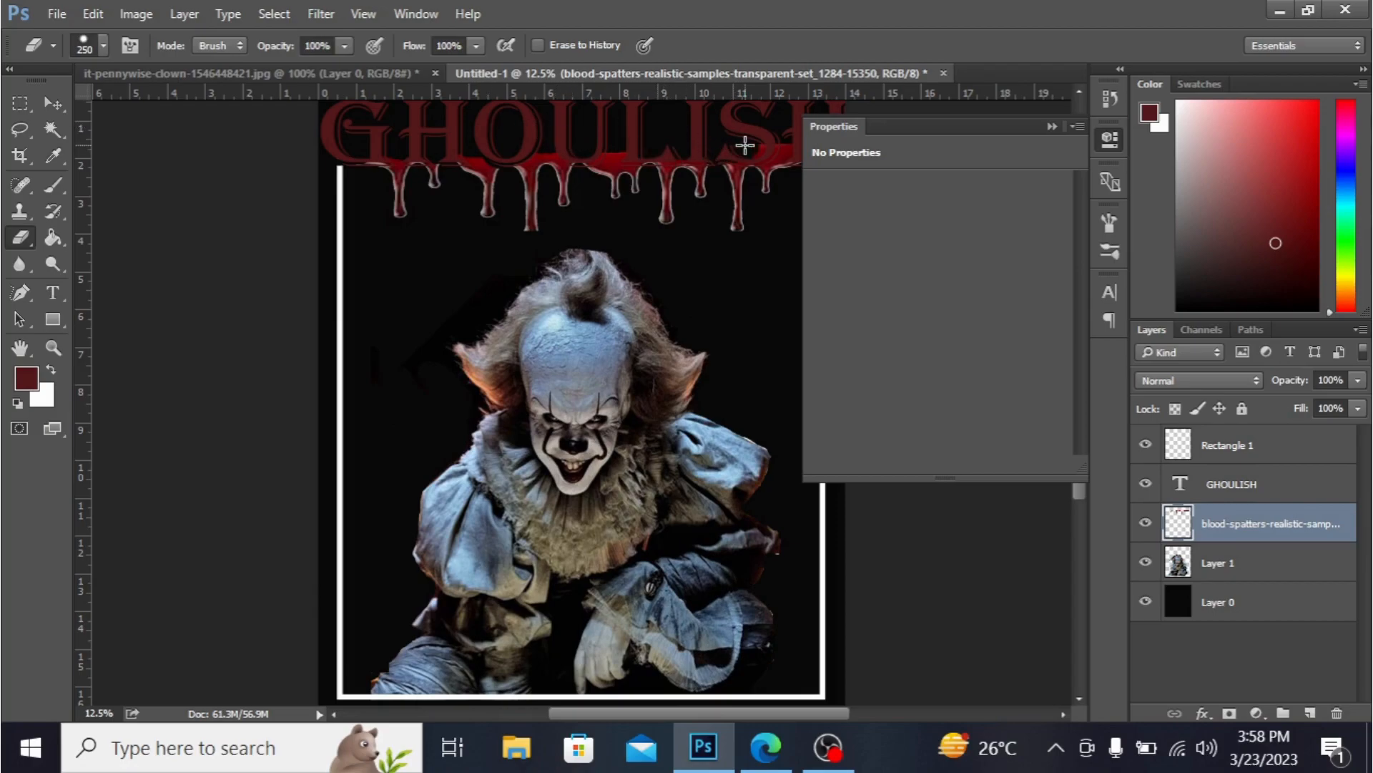
left_click(1051, 128)
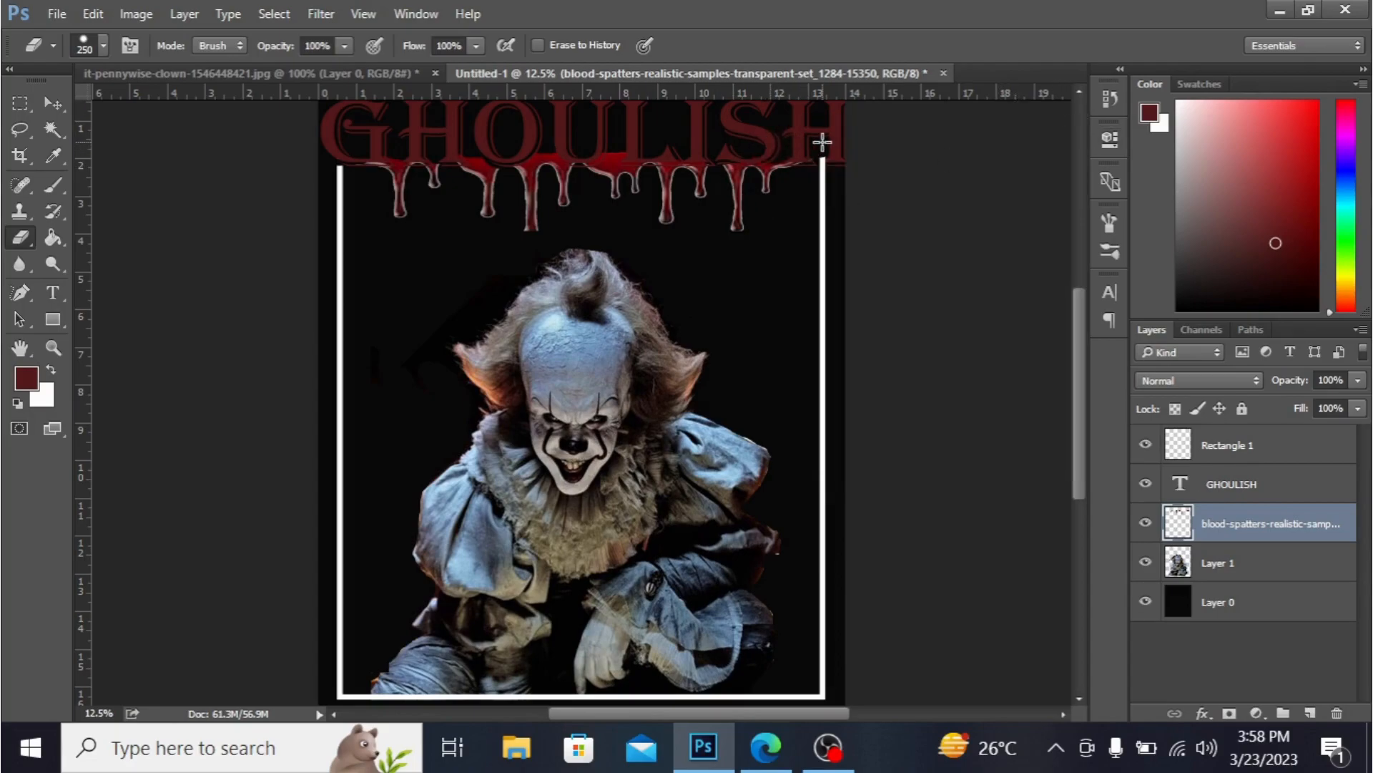
key("ctrl+minus")
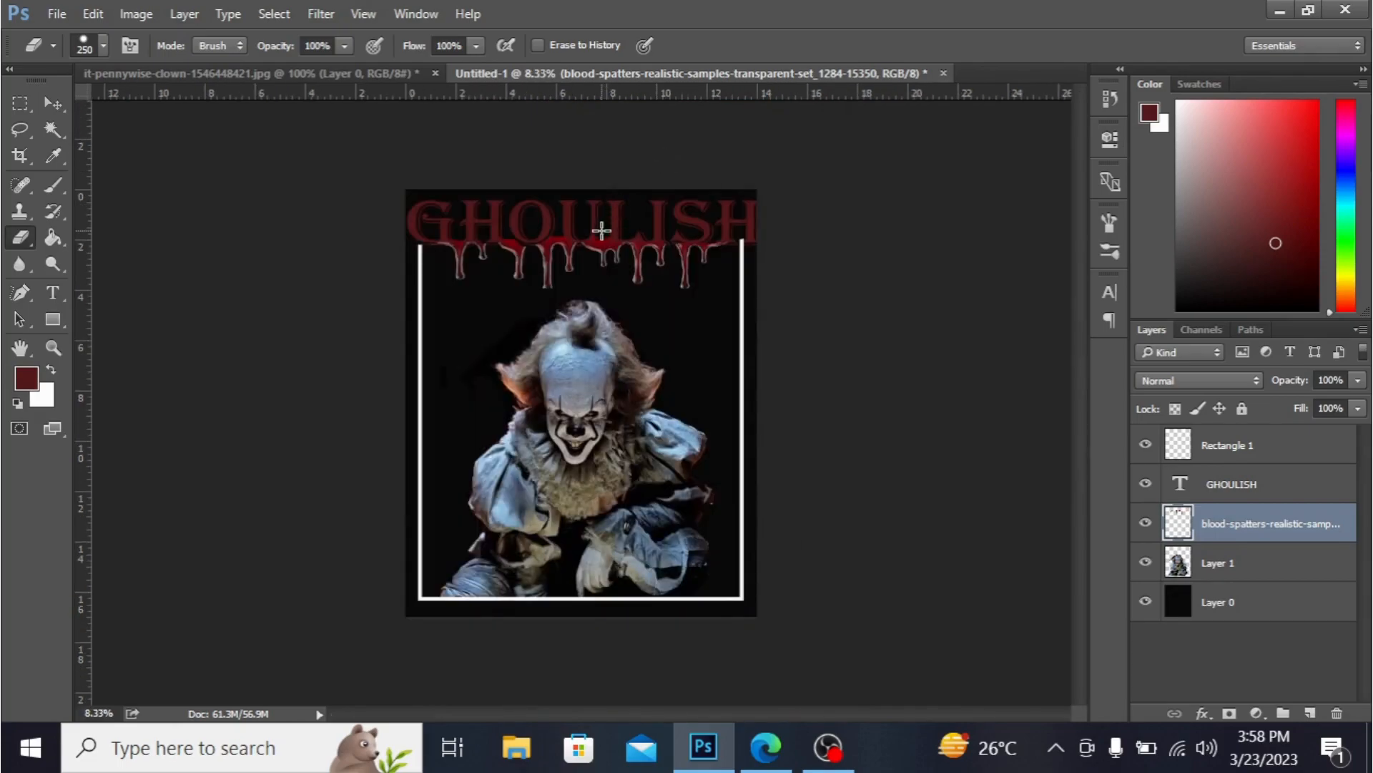
- Switch to the Pennywise photo document and make its horror-movie layer visible
left_click(196, 75)
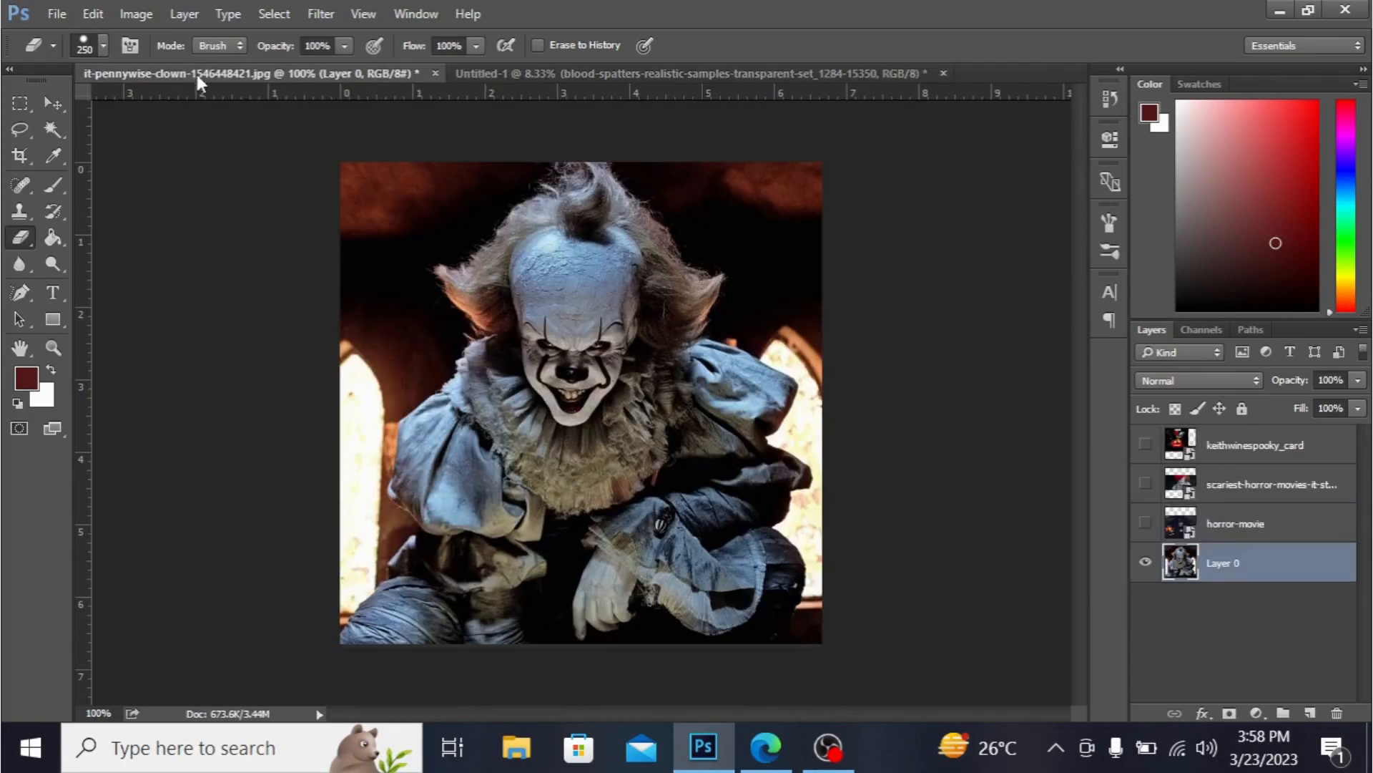
left_click(1278, 457)
left_click(1263, 487)
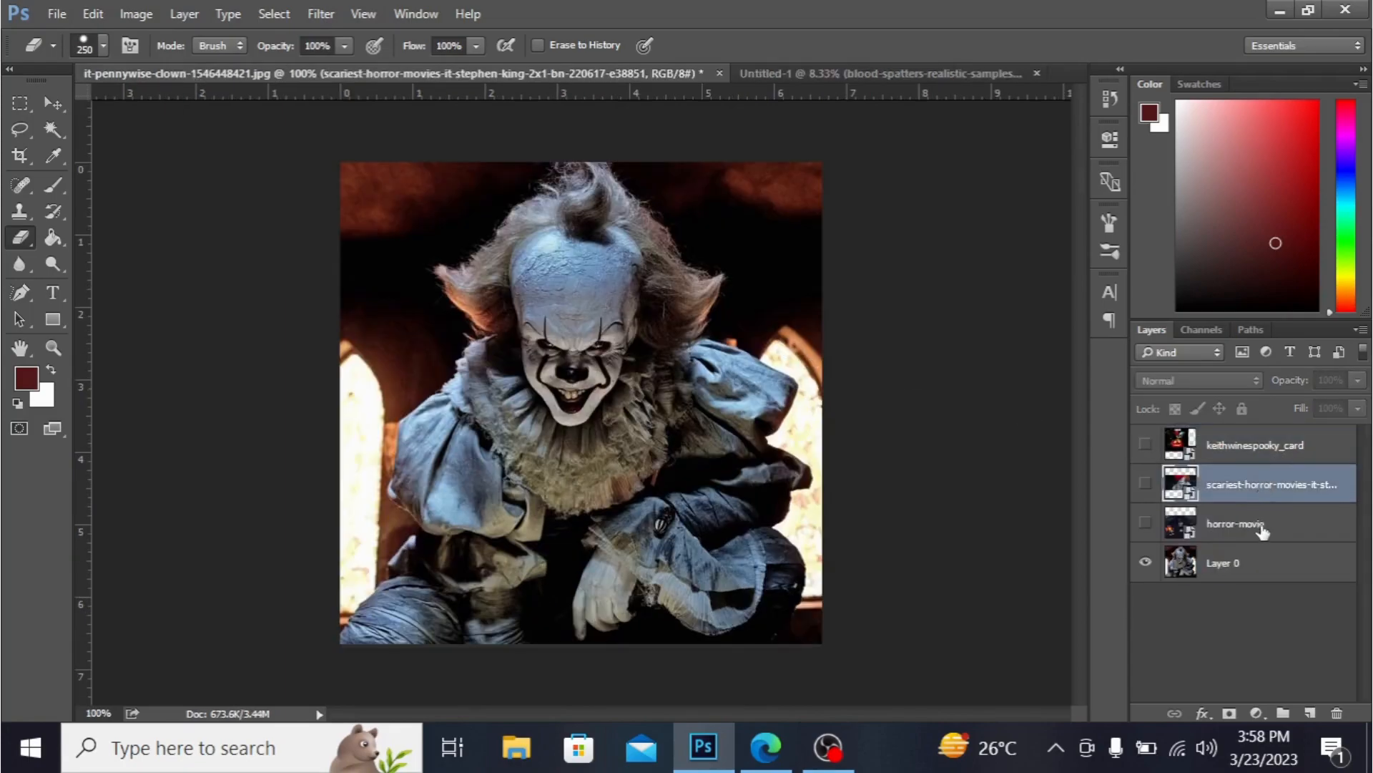
left_click(1263, 528)
left_click(1146, 528)
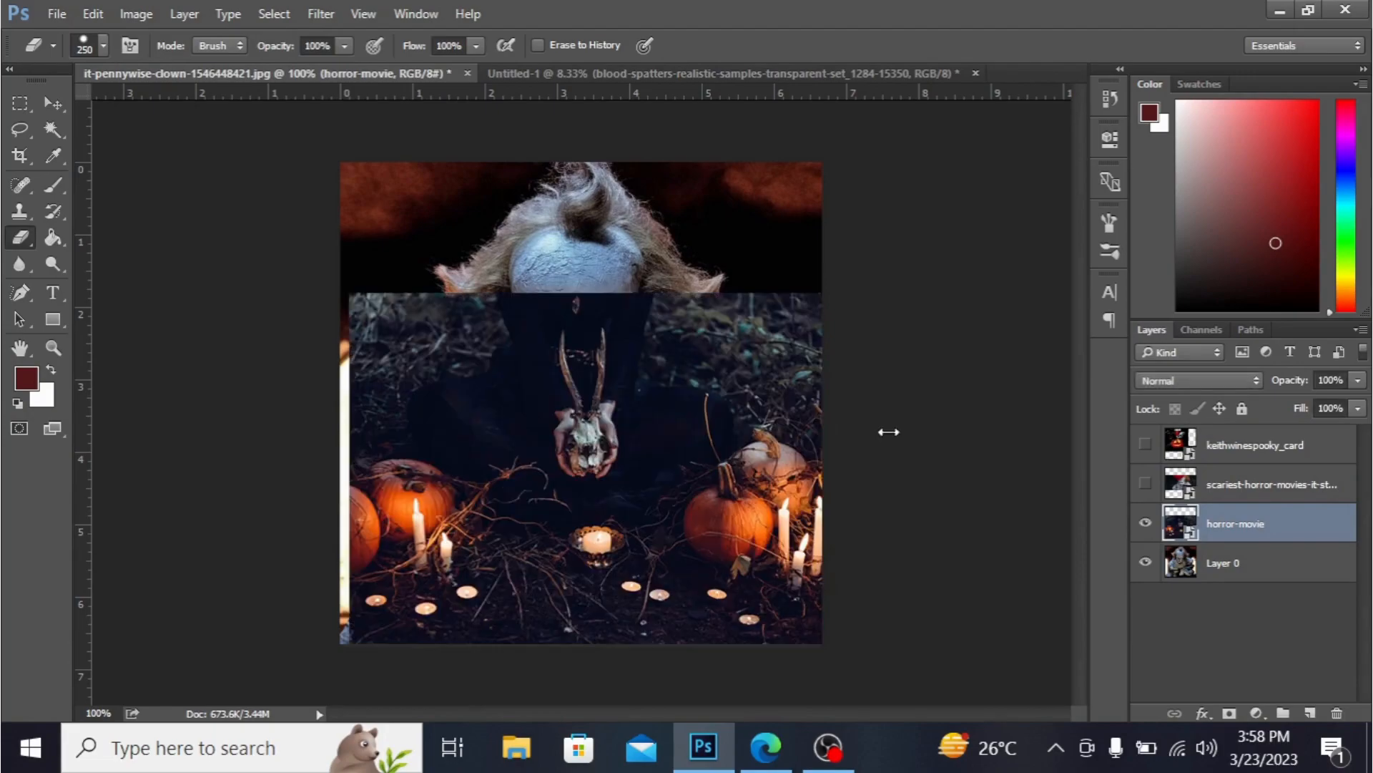
- Drag the horror-movie image into the poster and scale it to about 126% width to cover the upper area
left_click(52, 104)
left_click_drag(519, 475, 562, 289)
key("ctrl+t")
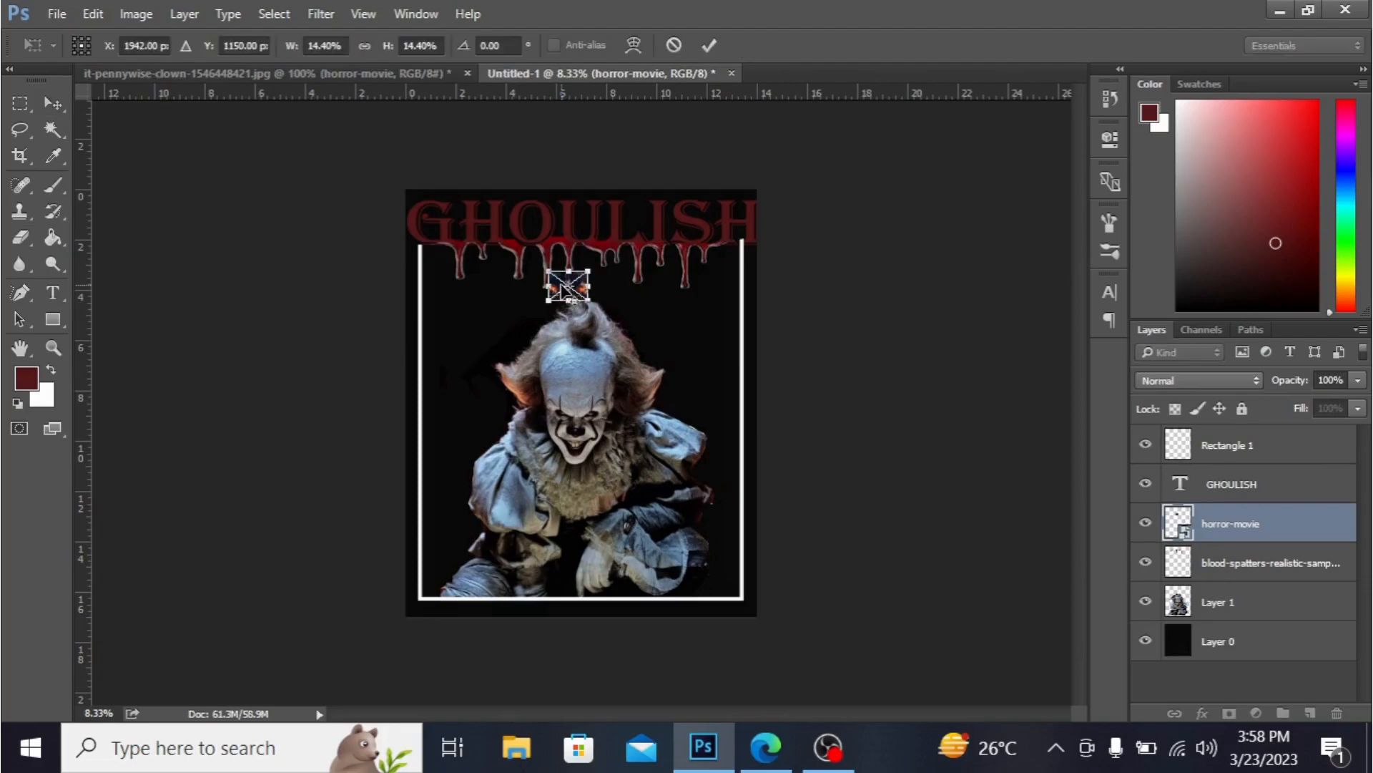
left_click_drag(591, 299, 661, 366)
left_click_drag(670, 370, 703, 399)
left_click_drag(706, 291, 756, 292)
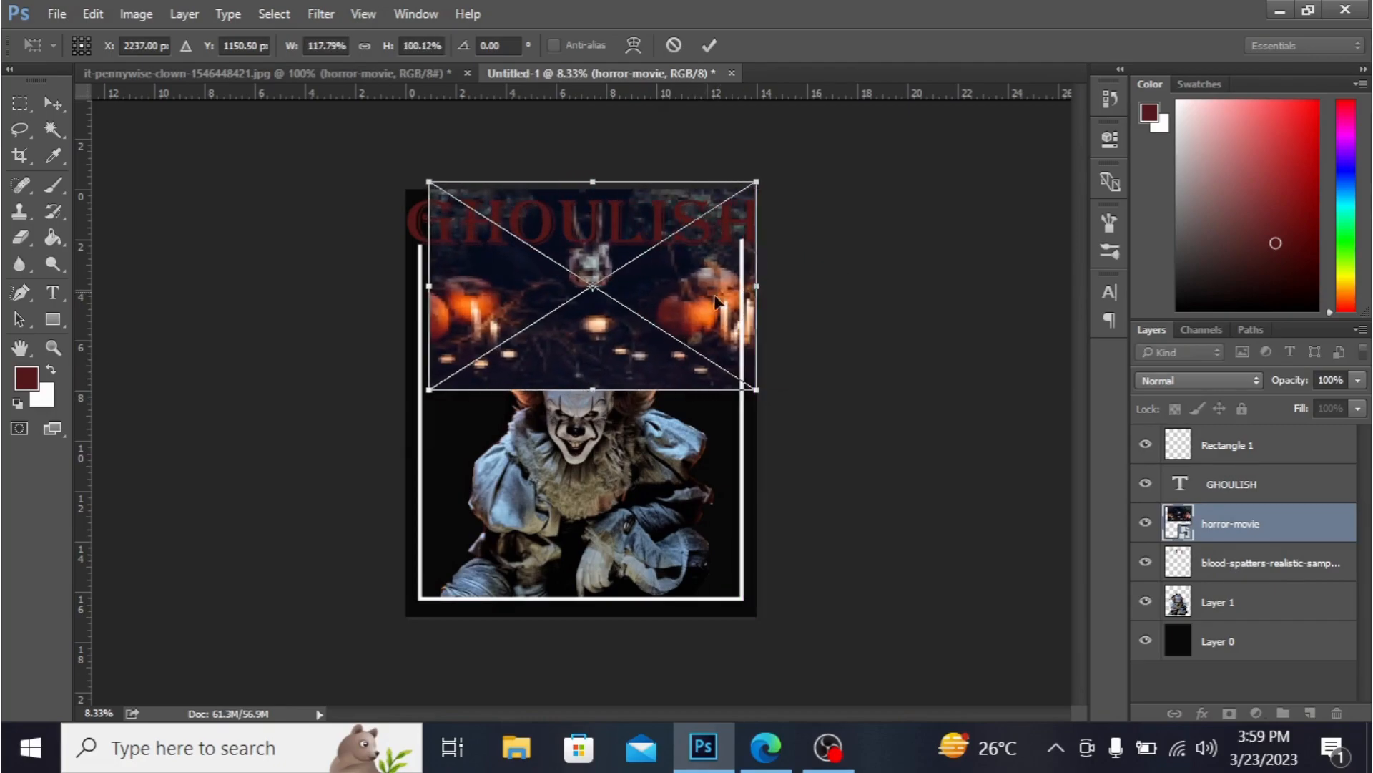
left_click_drag(428, 286, 407, 289)
left_click_drag(582, 389, 582, 401)
left_click_drag(635, 313, 633, 330)
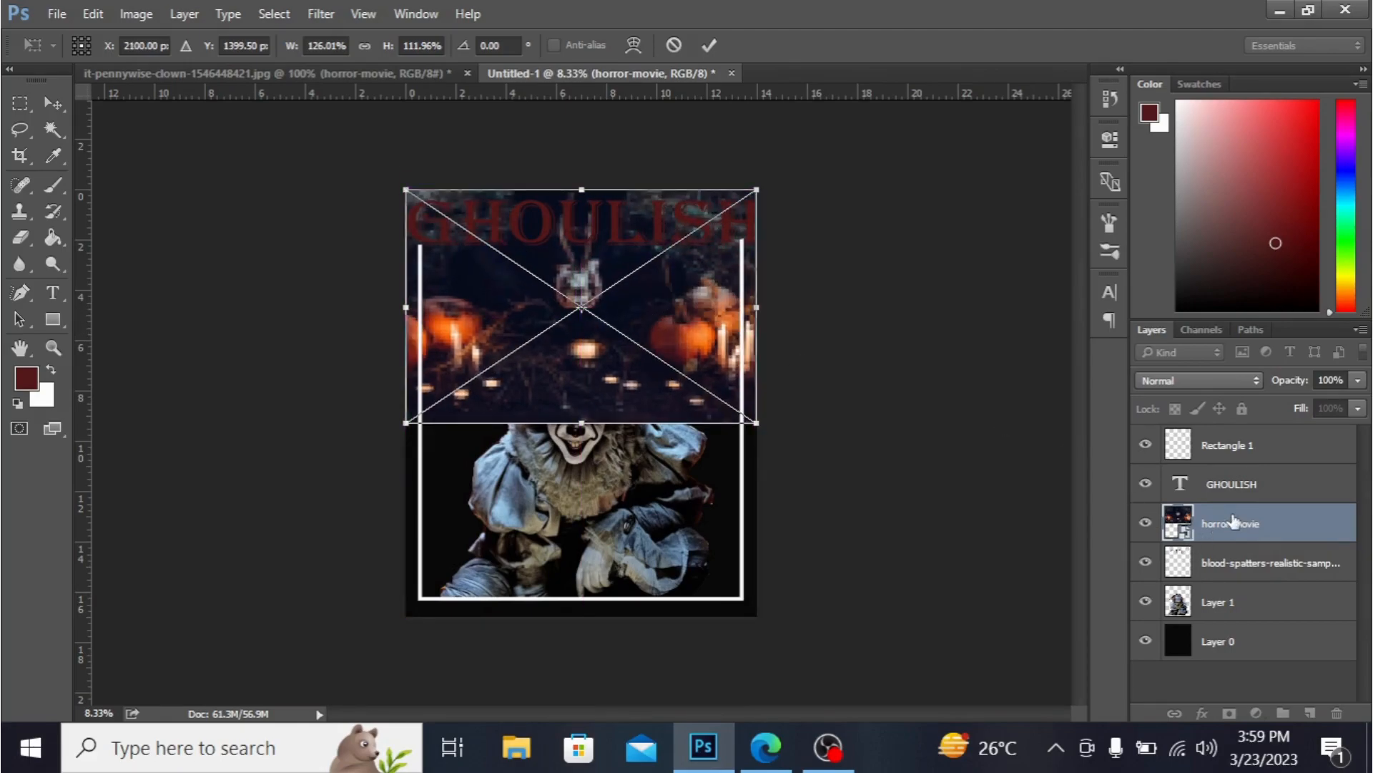
key("Return")
- Move the horror-movie layer beneath the clown layer and duplicate it lower to fill the poster's bottom
left_click_drag(1232, 520, 1242, 612)
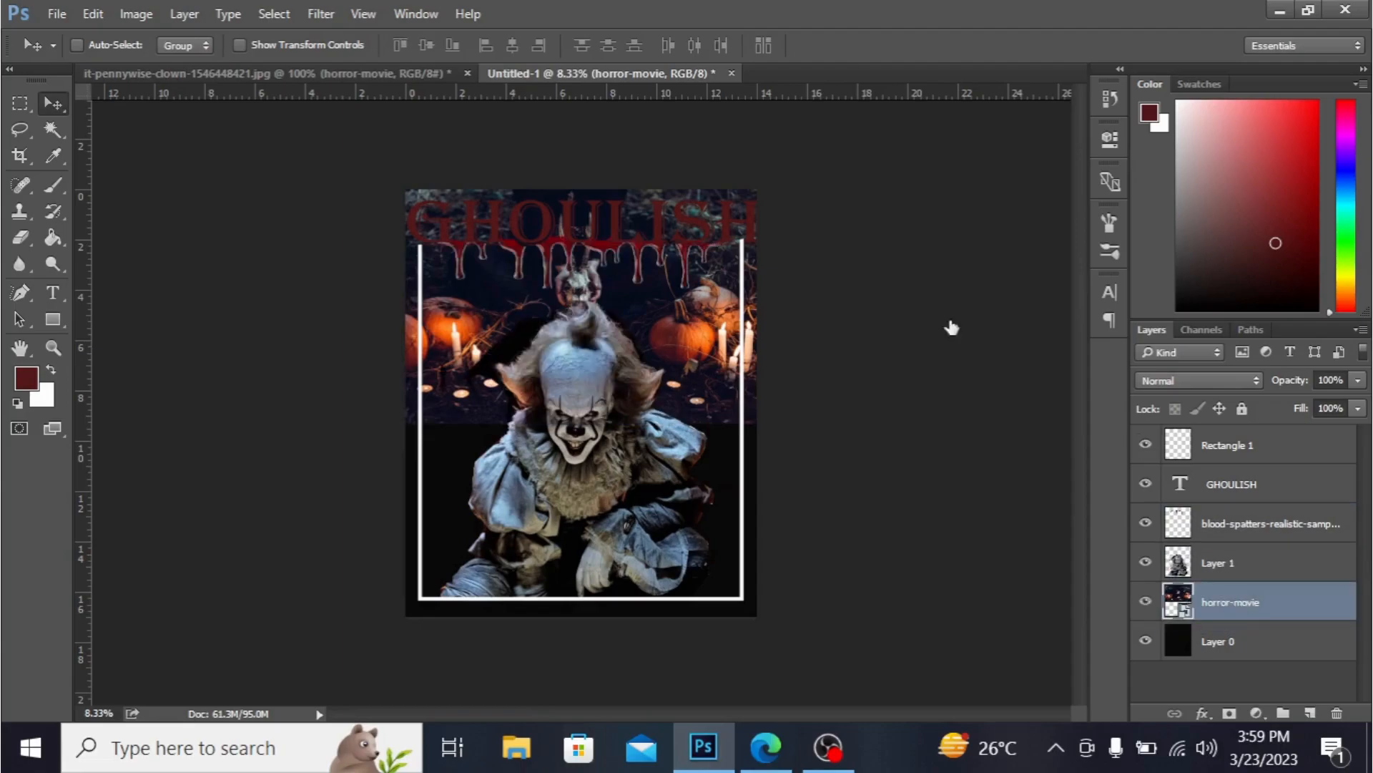
left_click_drag(650, 318, 642, 547)
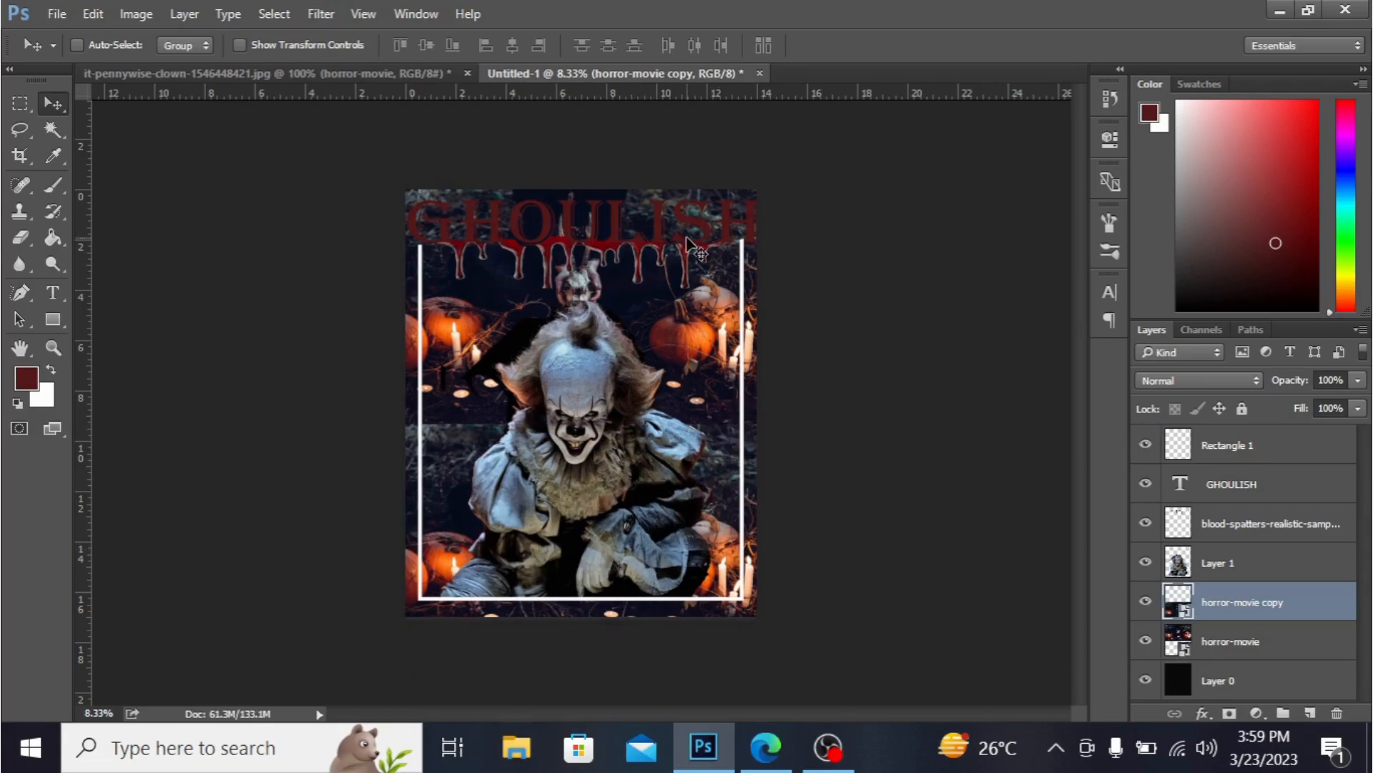
- Show the keithwinespooky_card layer in the photo document and drag it into the poster
left_click(229, 72)
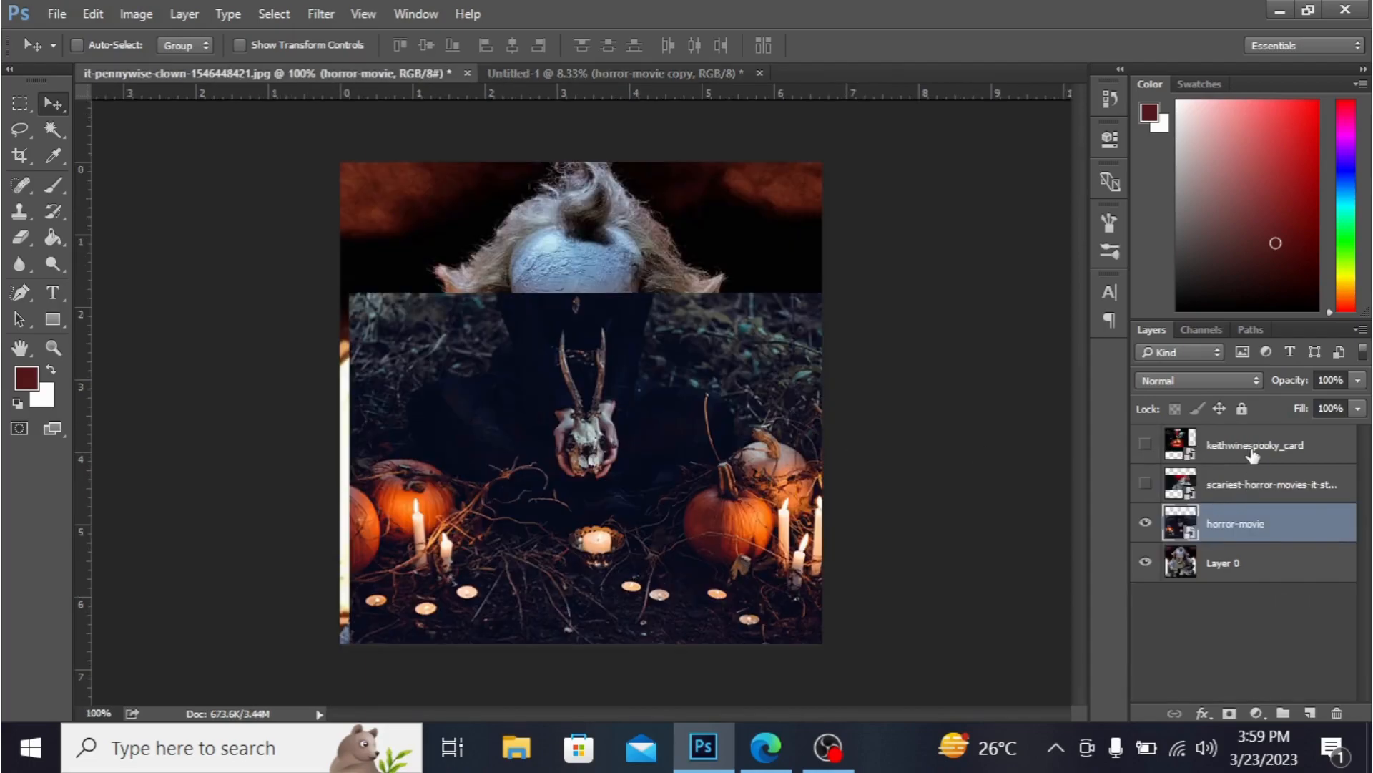
left_click(1248, 451)
left_click(1146, 447)
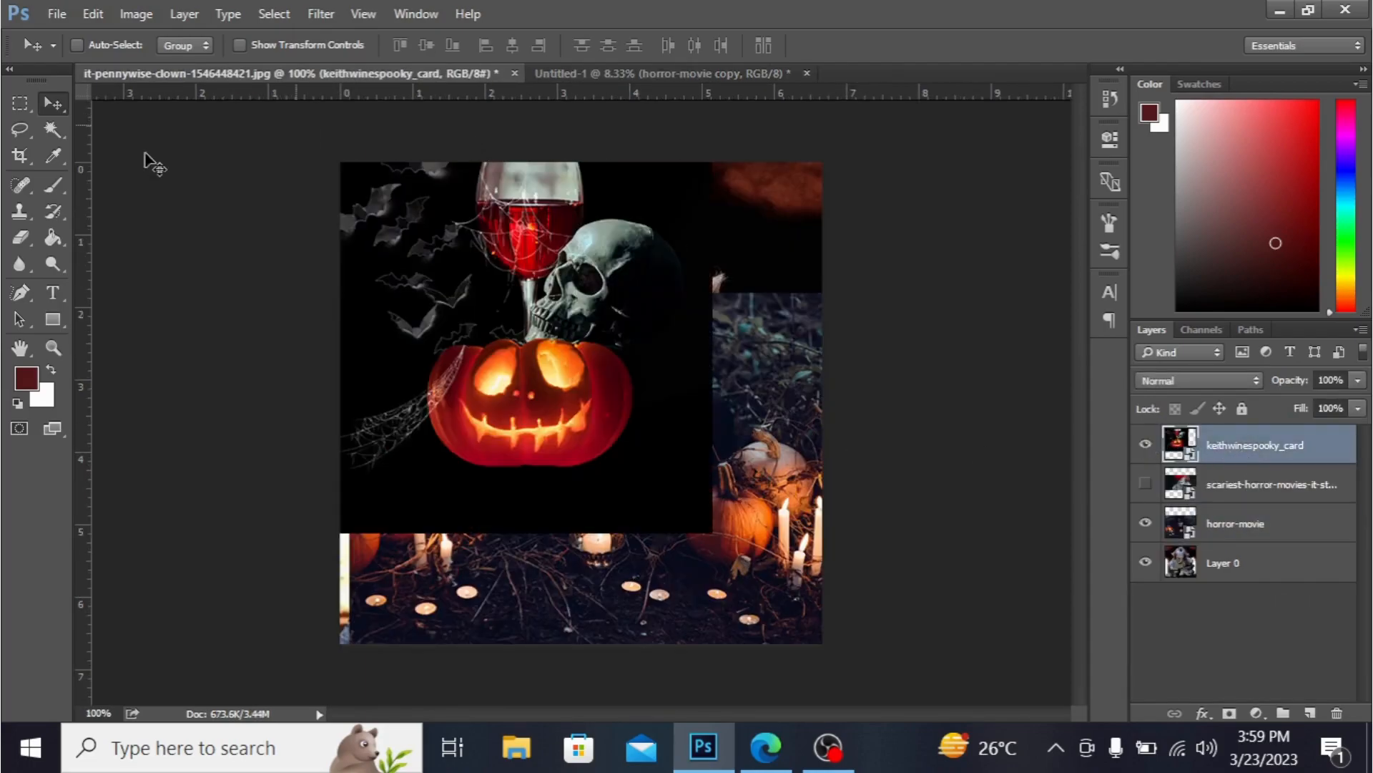
left_click_drag(458, 307, 545, 433)
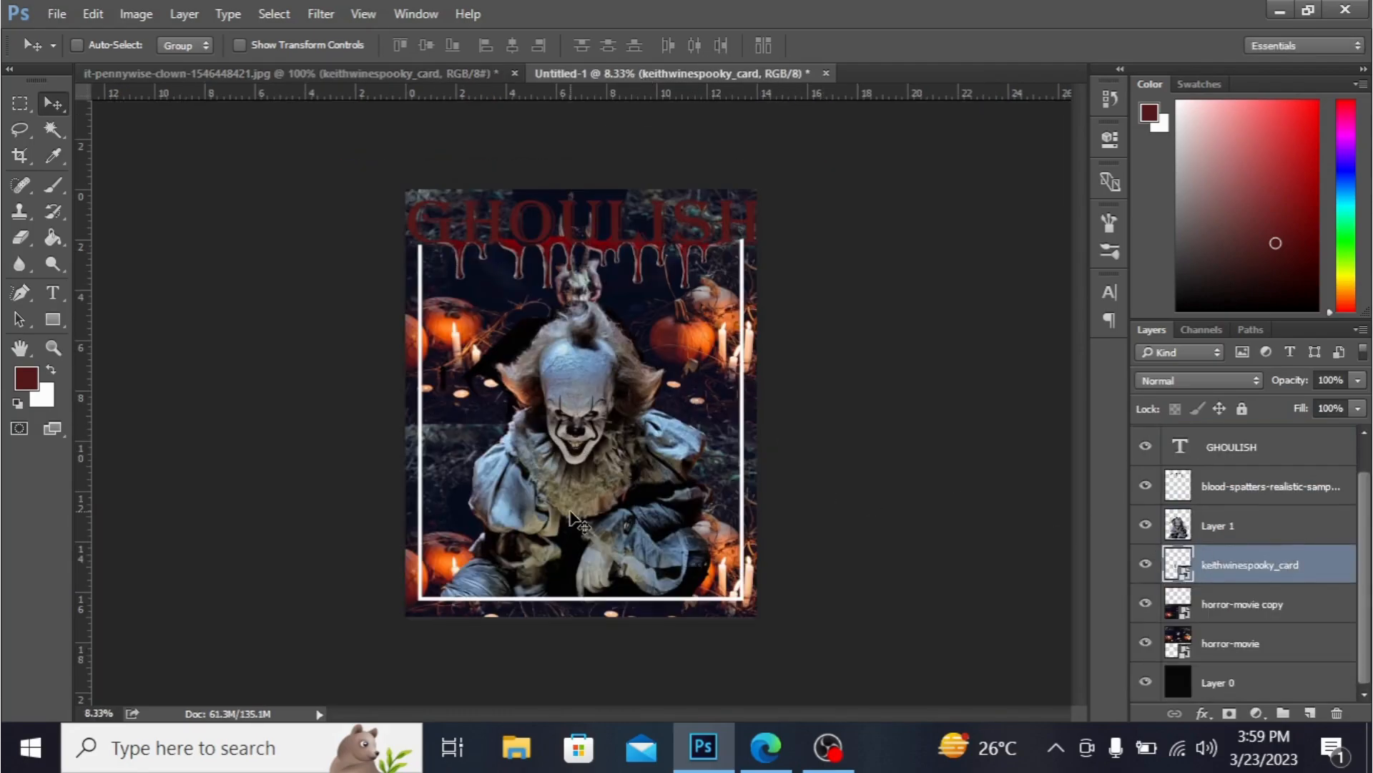
- Scale the spooky card image down and place it at the poster's left edge beside the clown
key("ctrl+t")
left_click_drag(572, 414, 471, 473)
left_click_drag(552, 385, 466, 424)
key("Return")
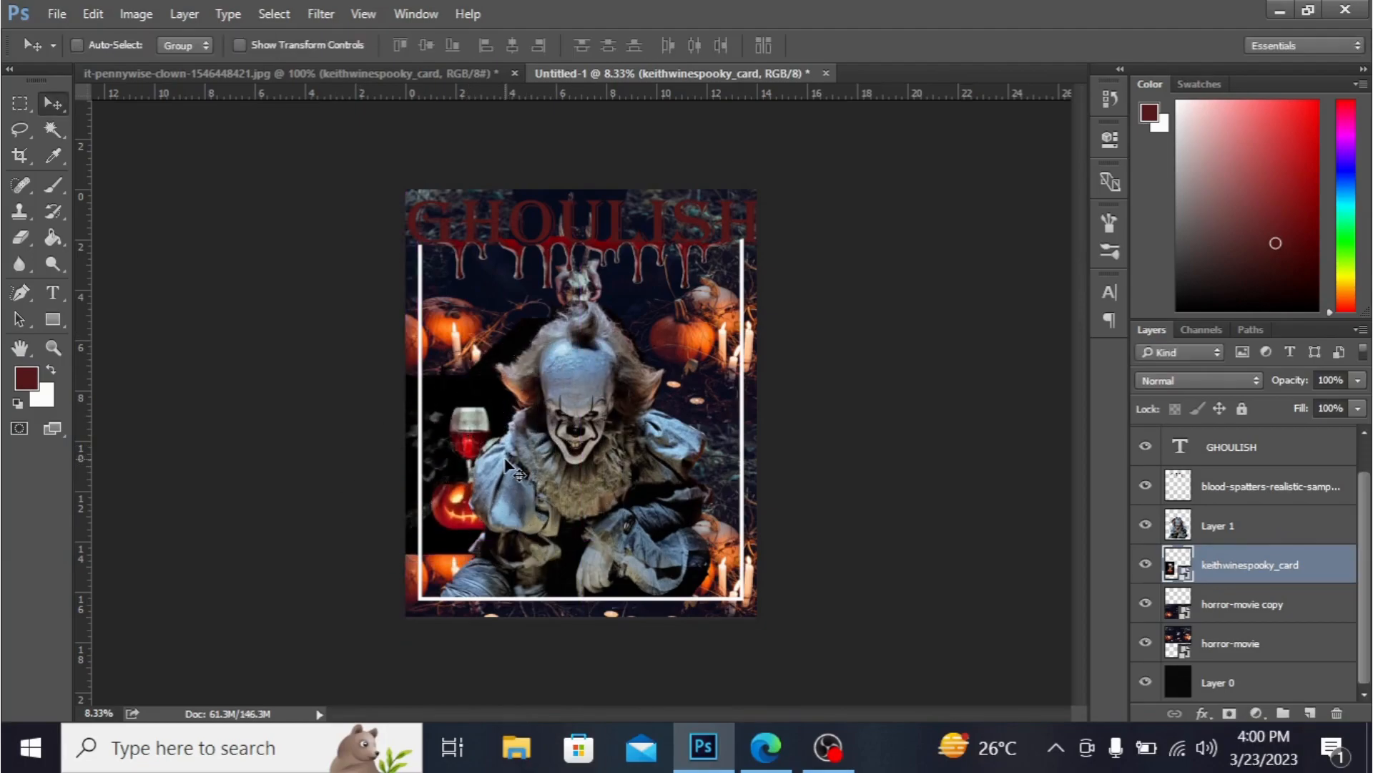
left_click_drag(495, 430, 435, 411)
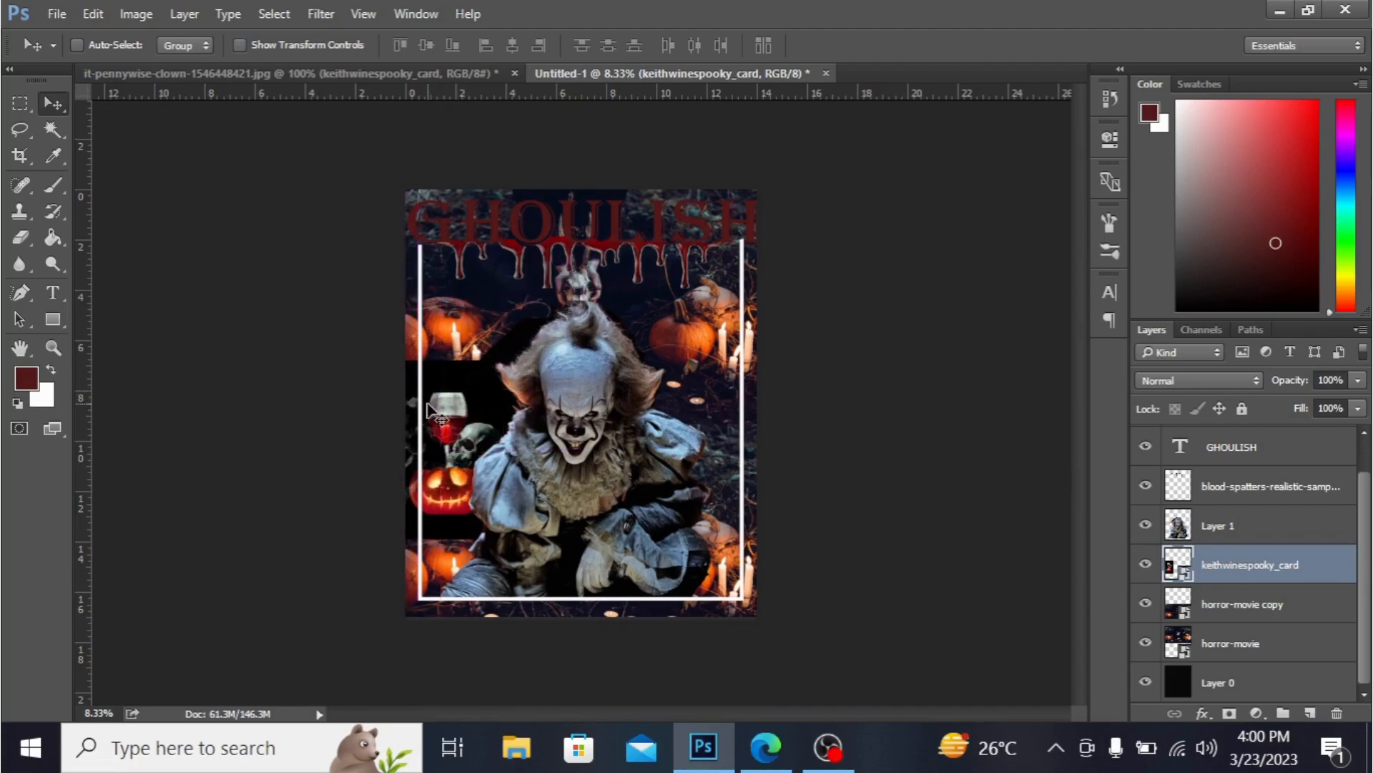
- Rasterize the spooky card layer and erase its upper-left part with the Eraser
left_click(20, 237)
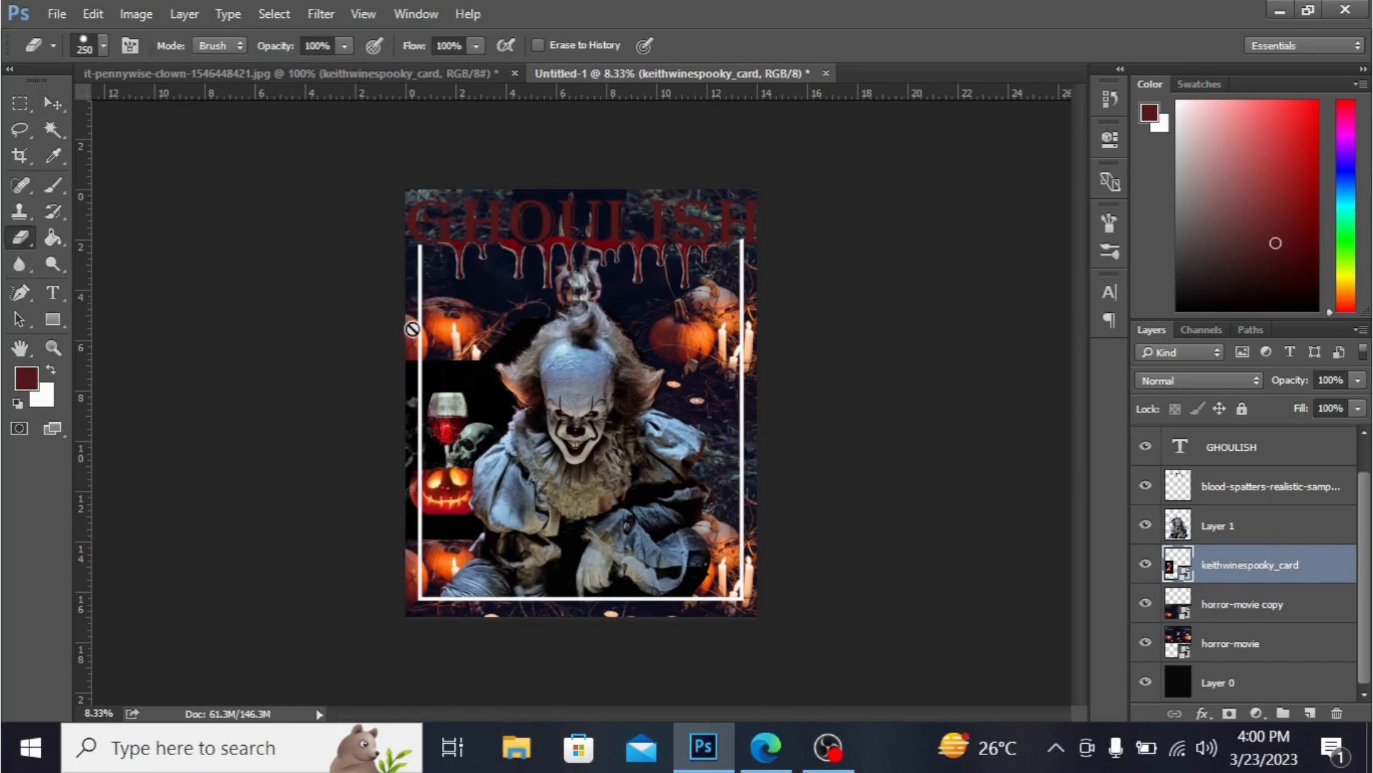
left_click(445, 366)
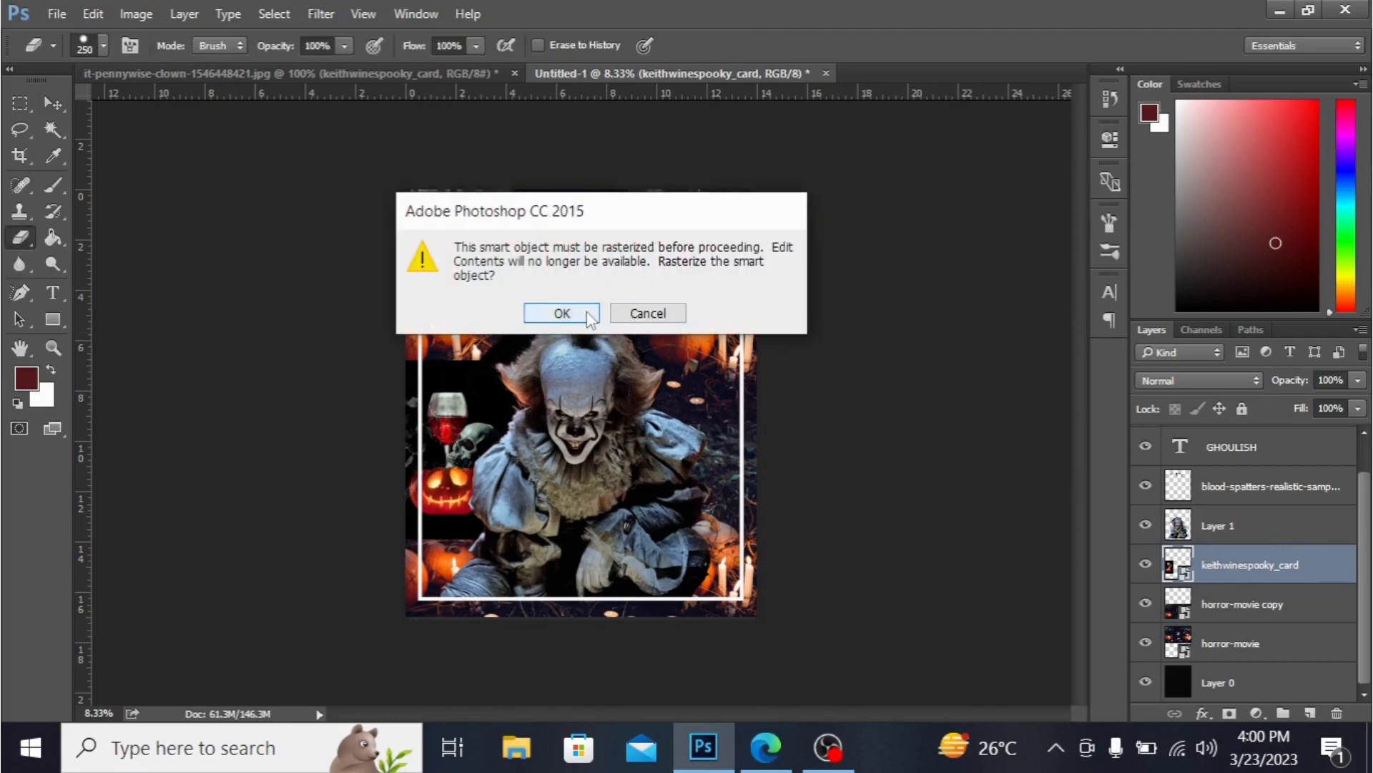
left_click(563, 315)
mouse_move(465, 407)
left_mouse_down()
mouse_move(449, 367)
mouse_move(481, 367)
mouse_move(409, 370)
mouse_move(484, 378)
mouse_move(492, 395)
mouse_move(469, 383)
mouse_move(473, 404)
mouse_move(499, 407)
left_mouse_up()
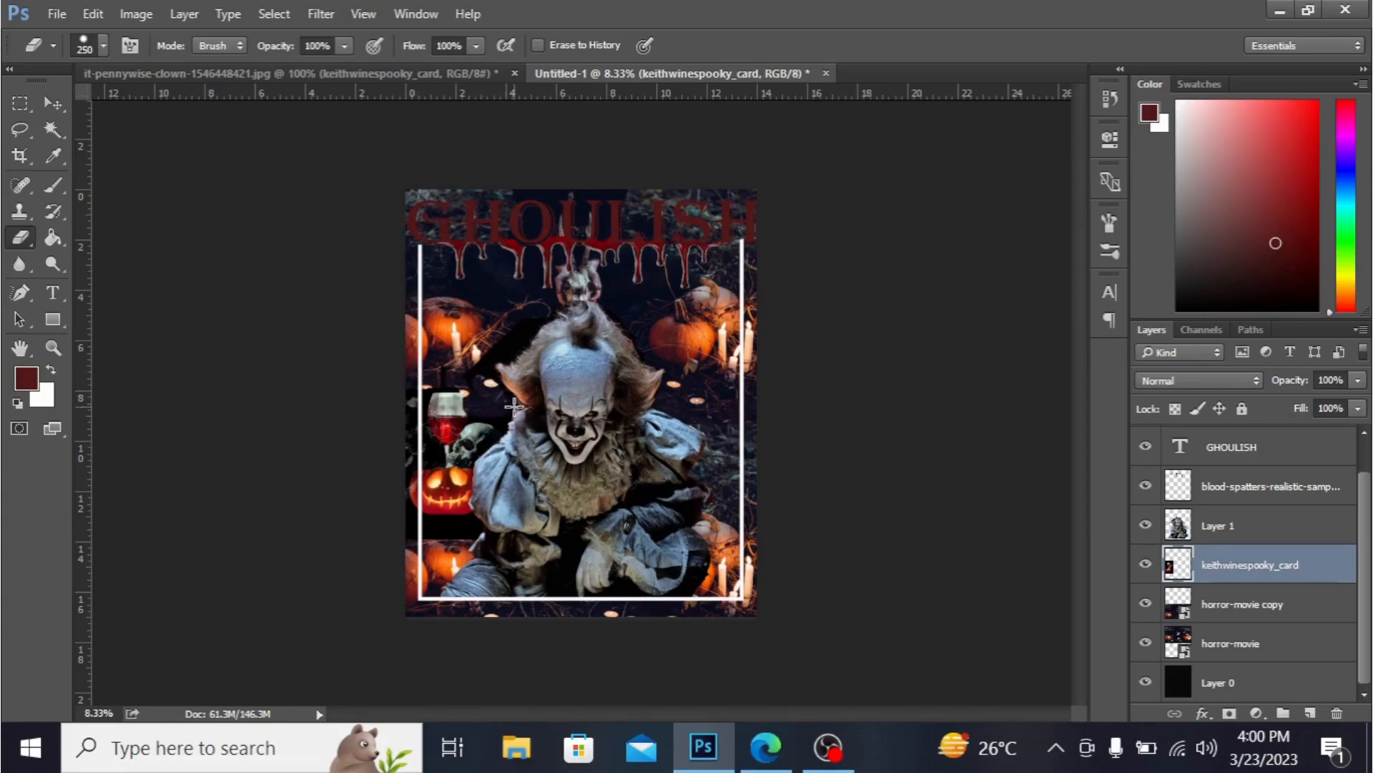
key("ctrl+z")
mouse_move(418, 369)
left_mouse_down()
mouse_move(478, 370)
mouse_move(400, 369)
mouse_move(405, 410)
mouse_move(415, 378)
mouse_move(477, 376)
mouse_move(499, 404)
mouse_move(474, 385)
mouse_move(478, 398)
mouse_move(506, 413)
mouse_move(475, 373)
left_mouse_up()
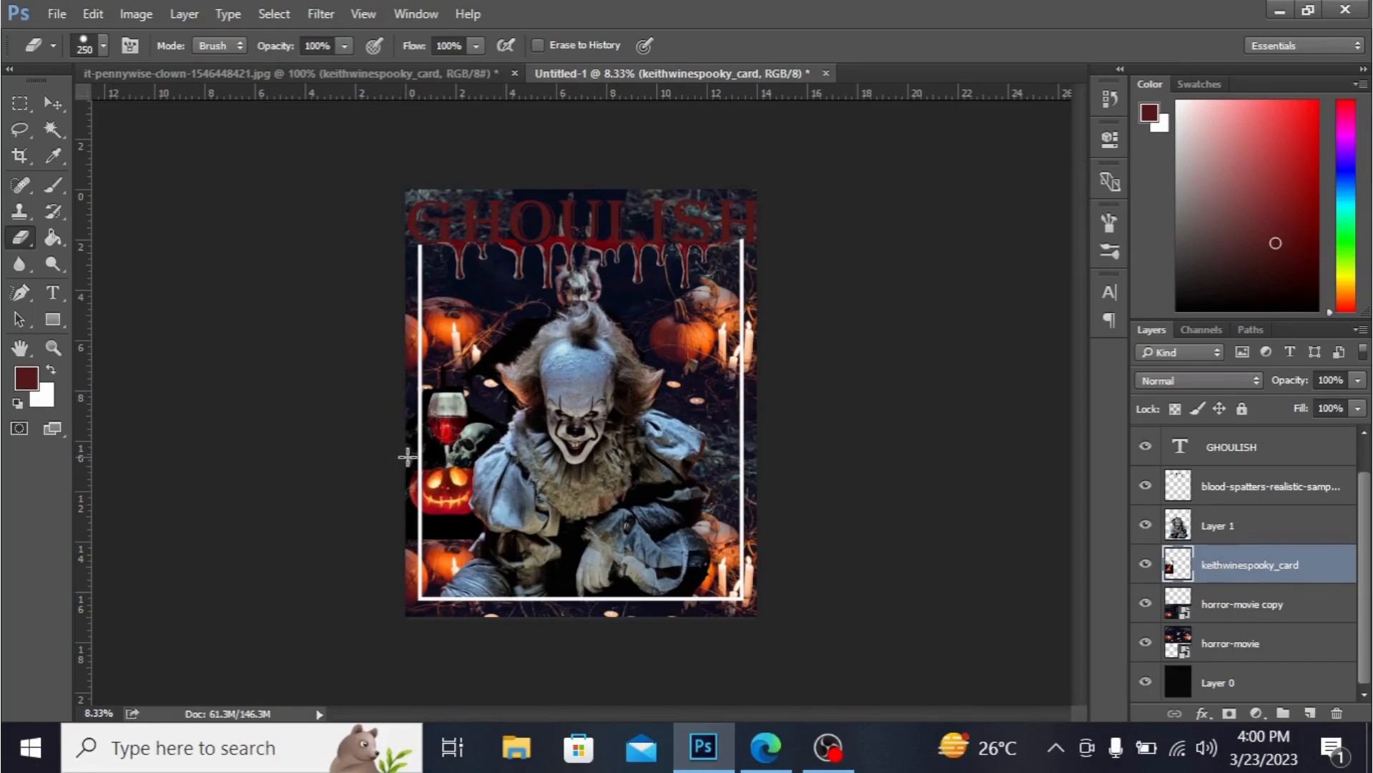
- Set the spooky card layer's opacity to 60%
left_click(1357, 382)
left_click(1301, 400)
left_click_drag(1314, 403, 1315, 404)
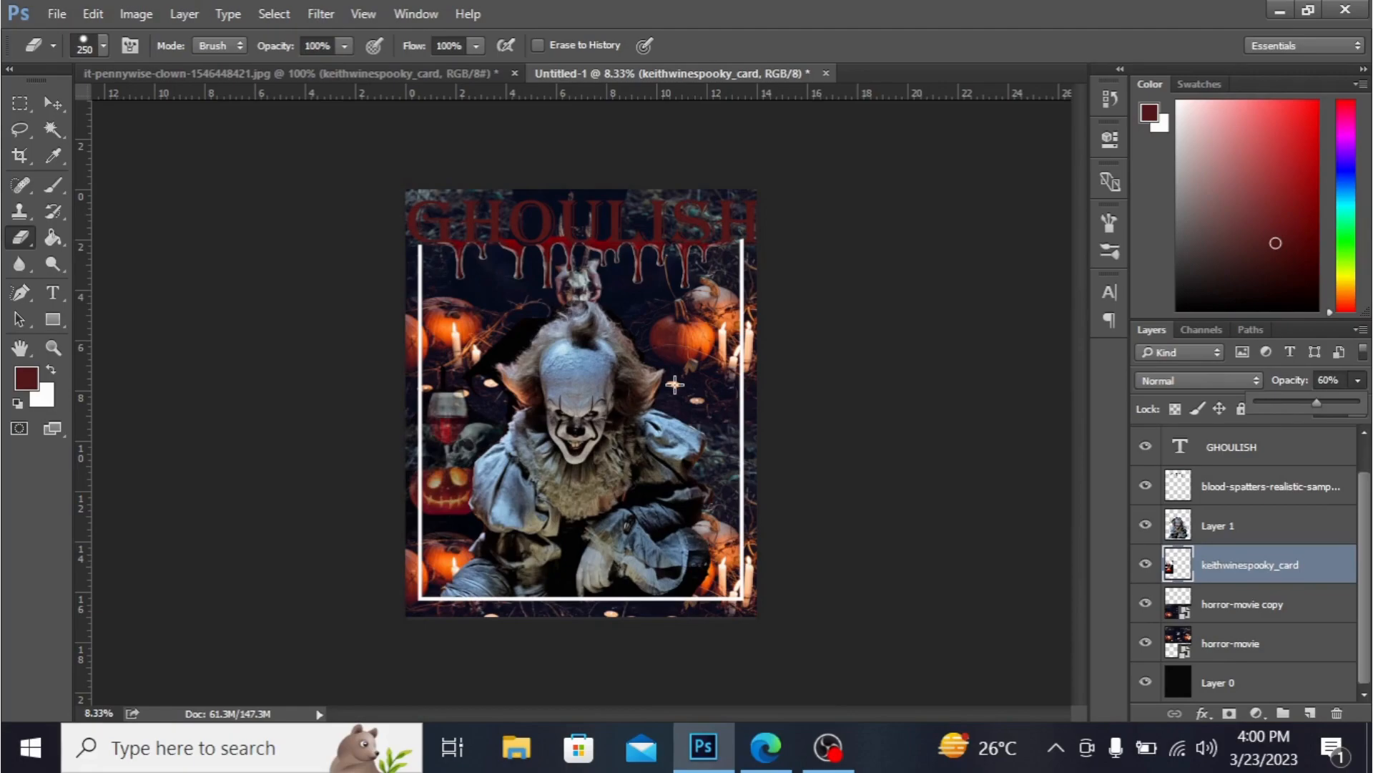
- Reduce the Eraser to 35 px and erase a spot at the spooky card image's left edge
scroll(674, 386, "up", 1)
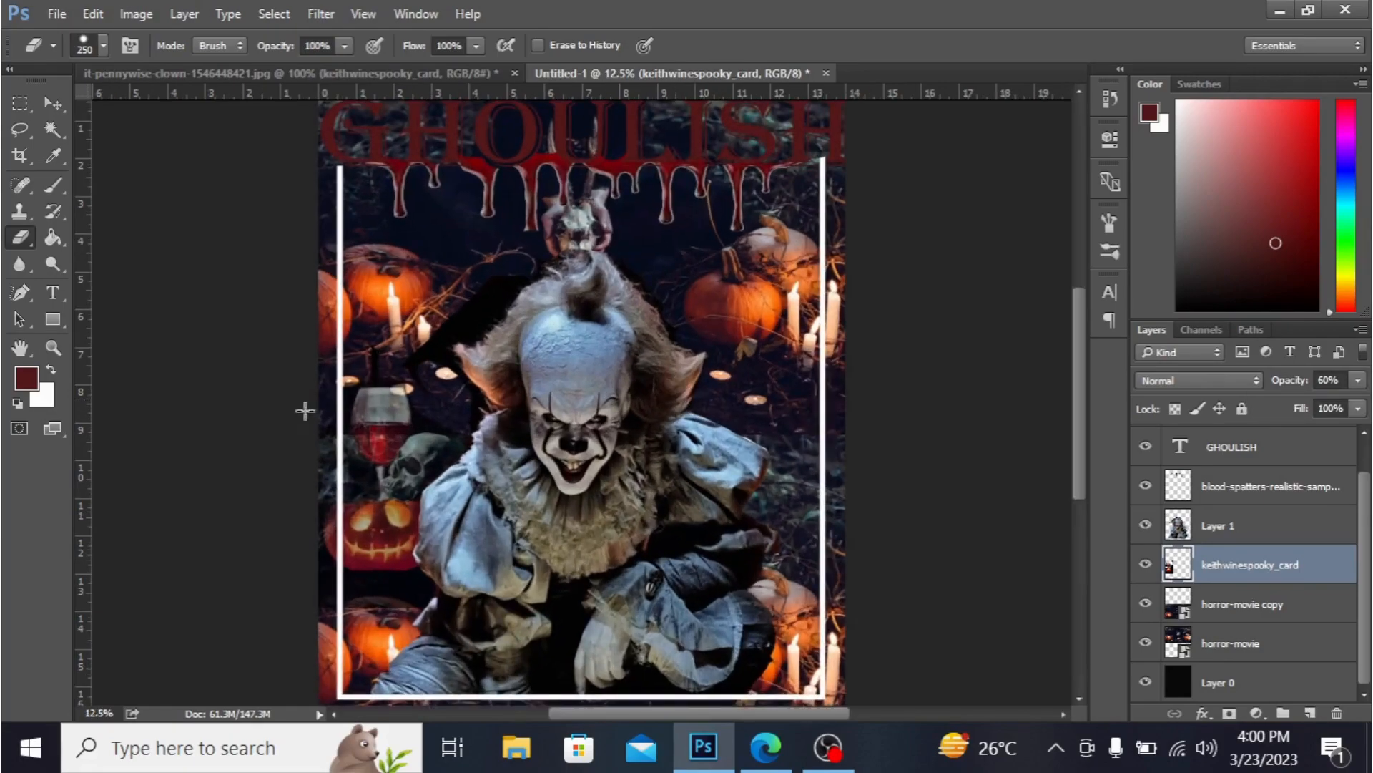
left_click(105, 44)
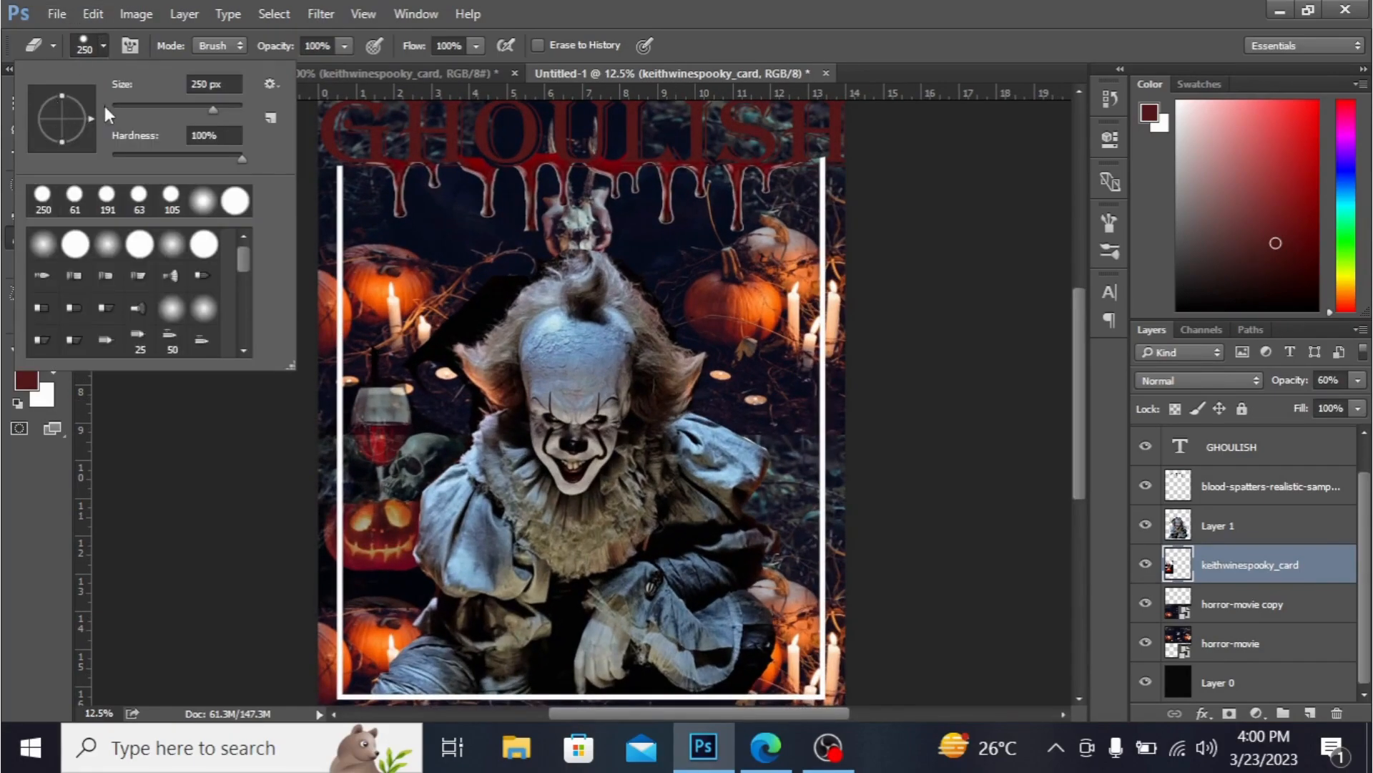
left_click(135, 108)
left_click(413, 417)
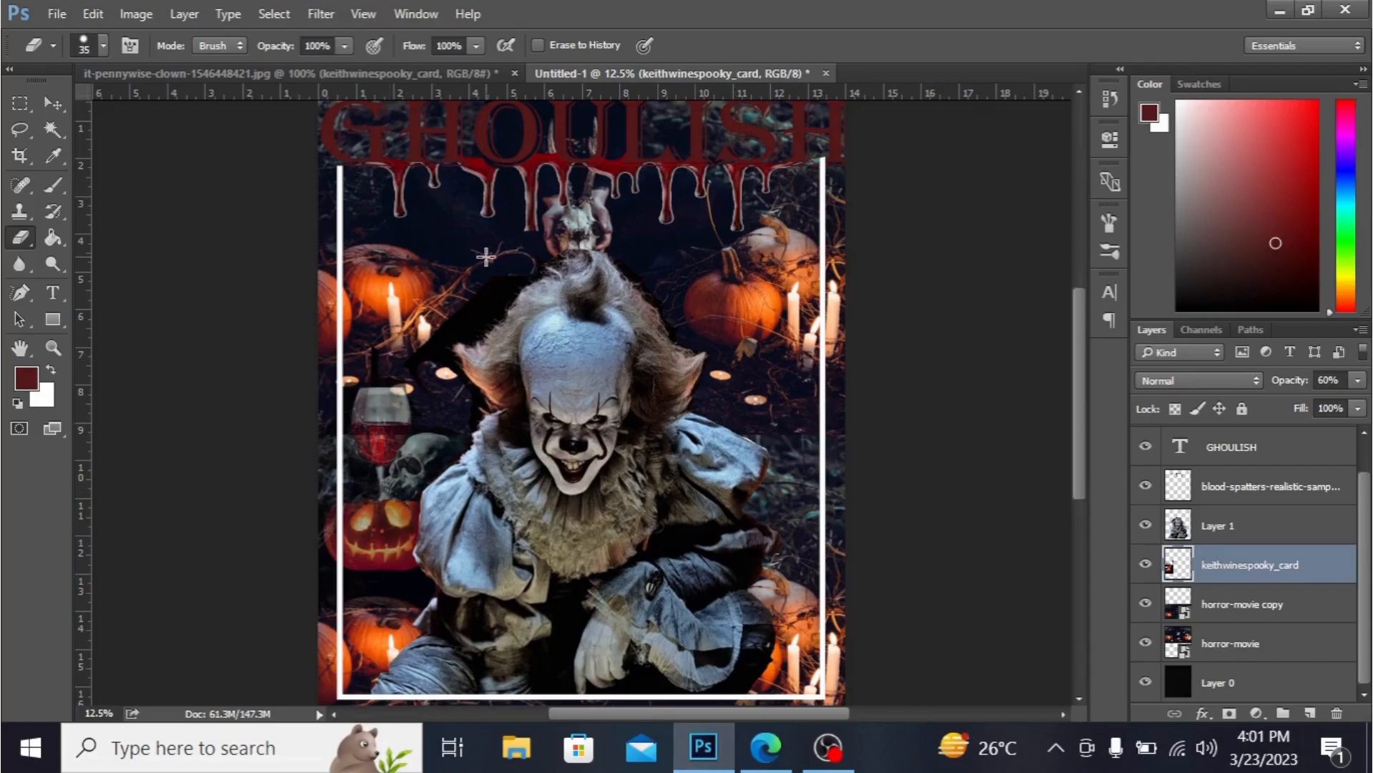
- Slightly enlarge and reposition the spooky card image with Free Transform
key("ctrl+t")
key("ctrl+minus")
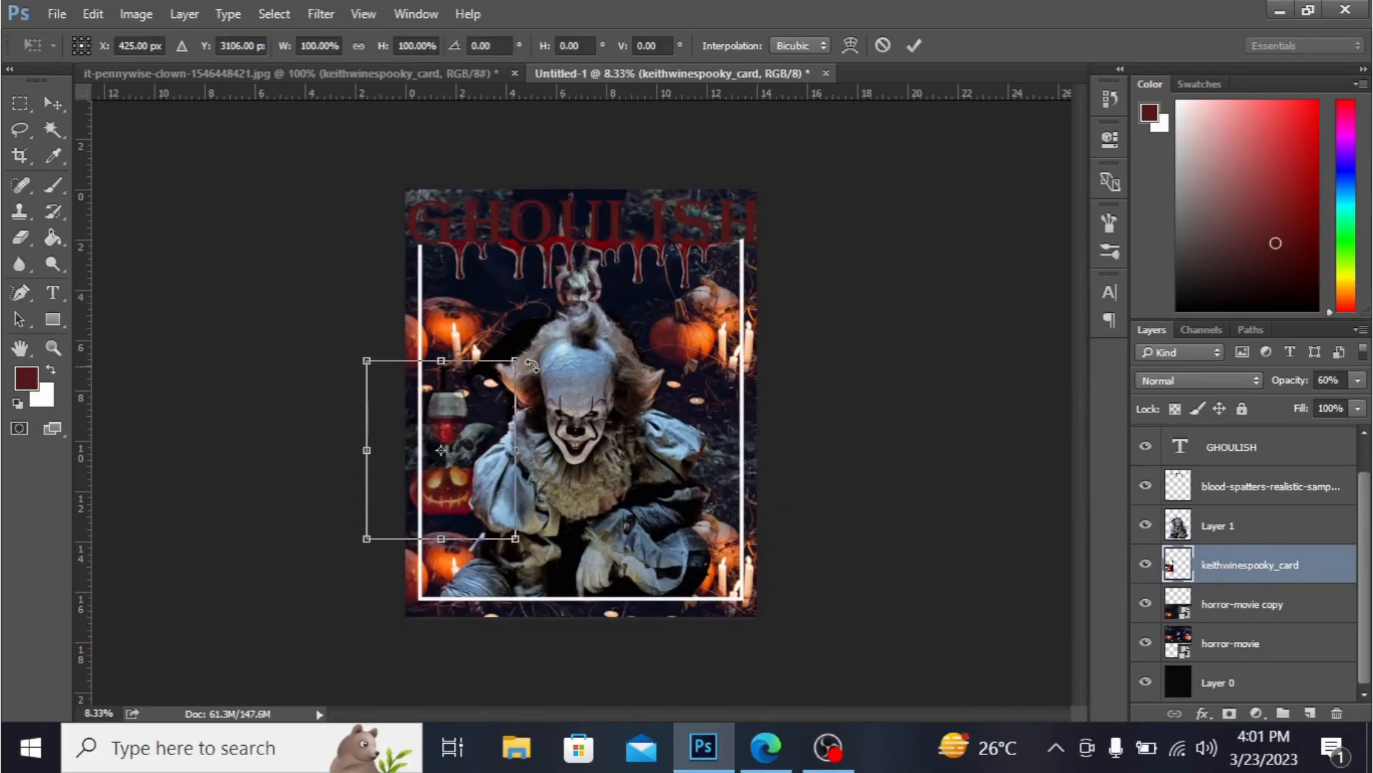
left_click_drag(517, 361, 530, 370)
left_click_drag(479, 429, 475, 414)
key("e")
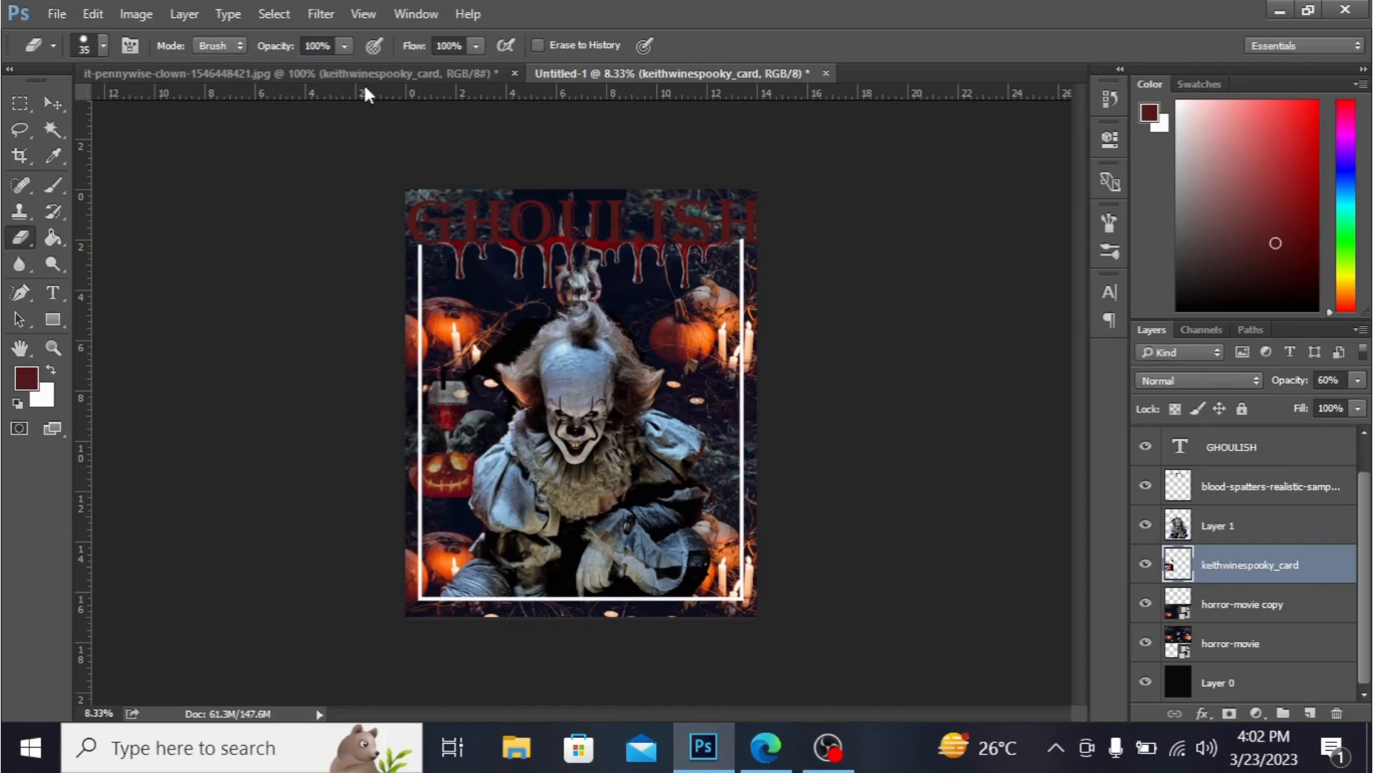
- Hide the lower background layers and erase near the clown's upper-left edge with a 100 px Eraser
left_click(1146, 683)
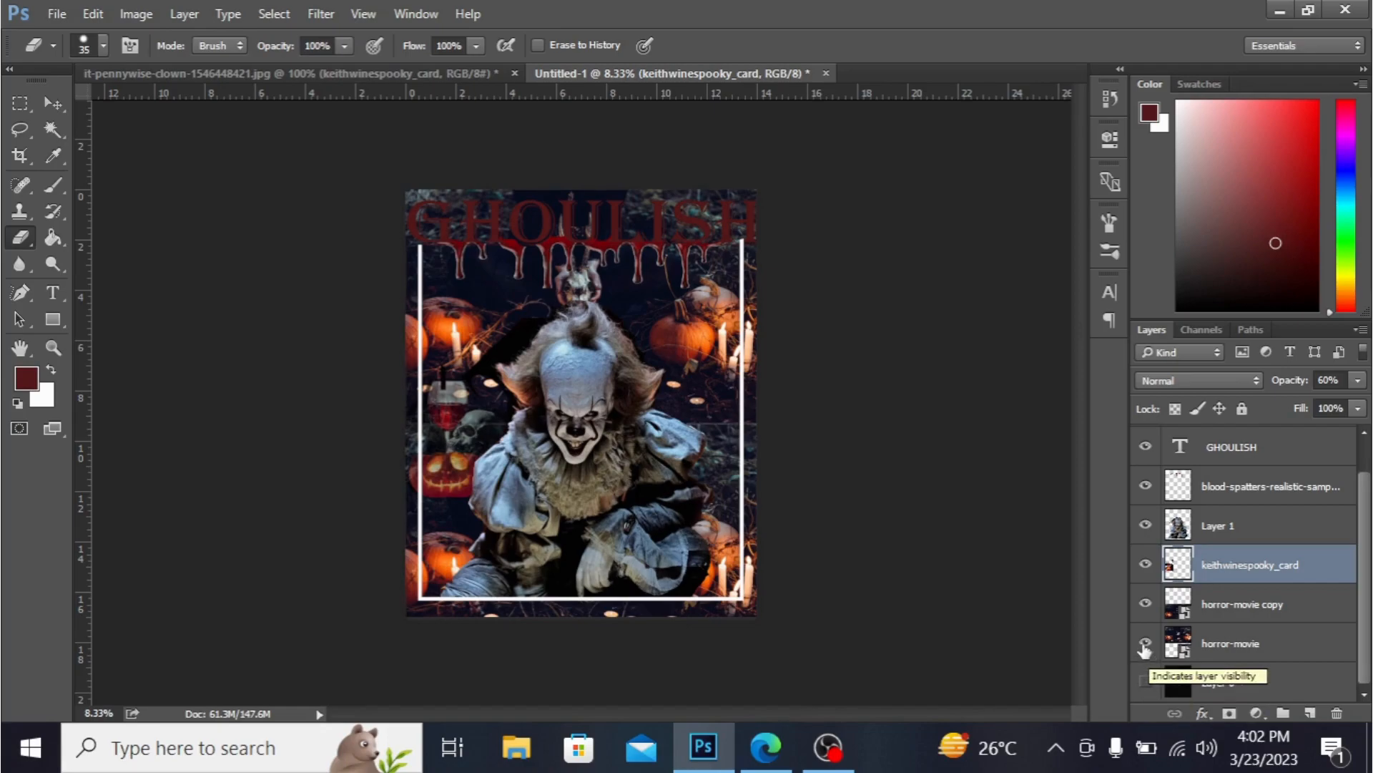
left_click(1145, 643)
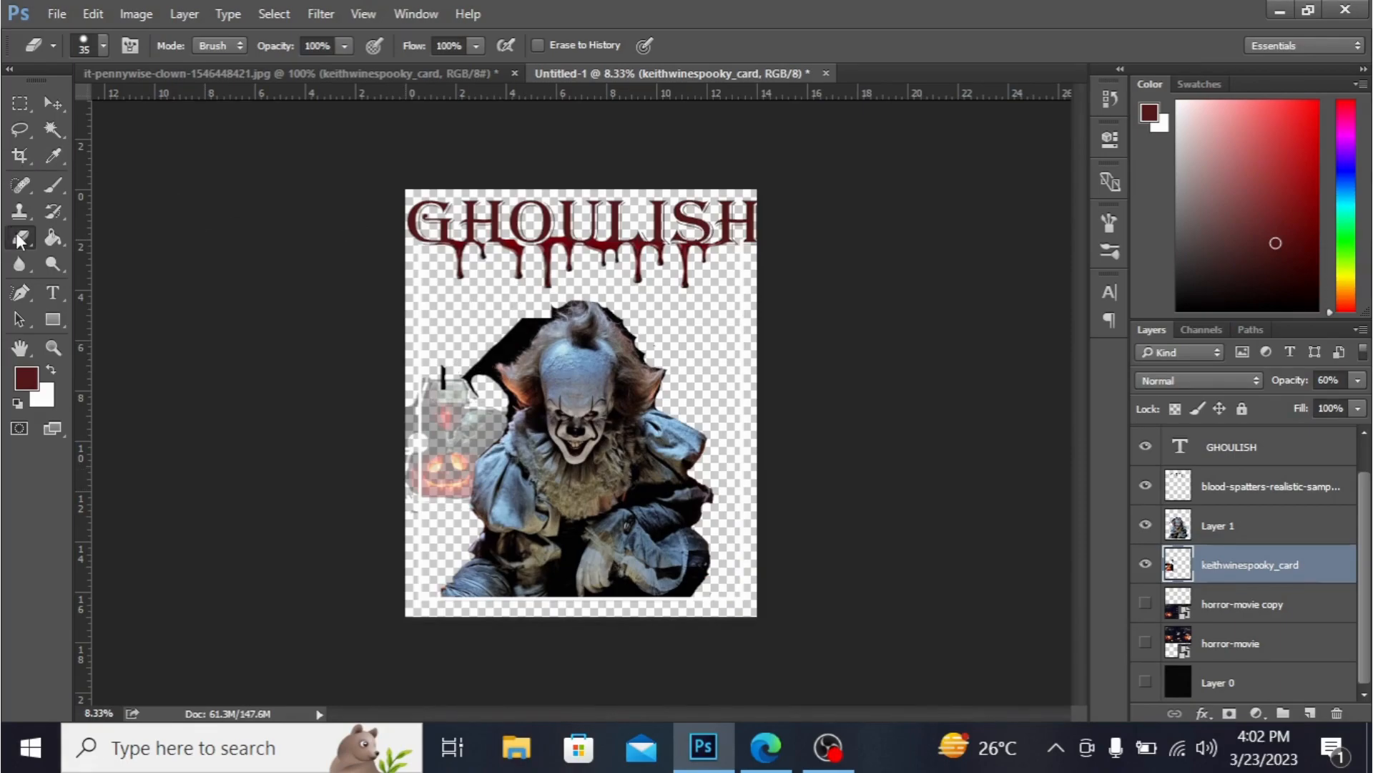
left_click(104, 45)
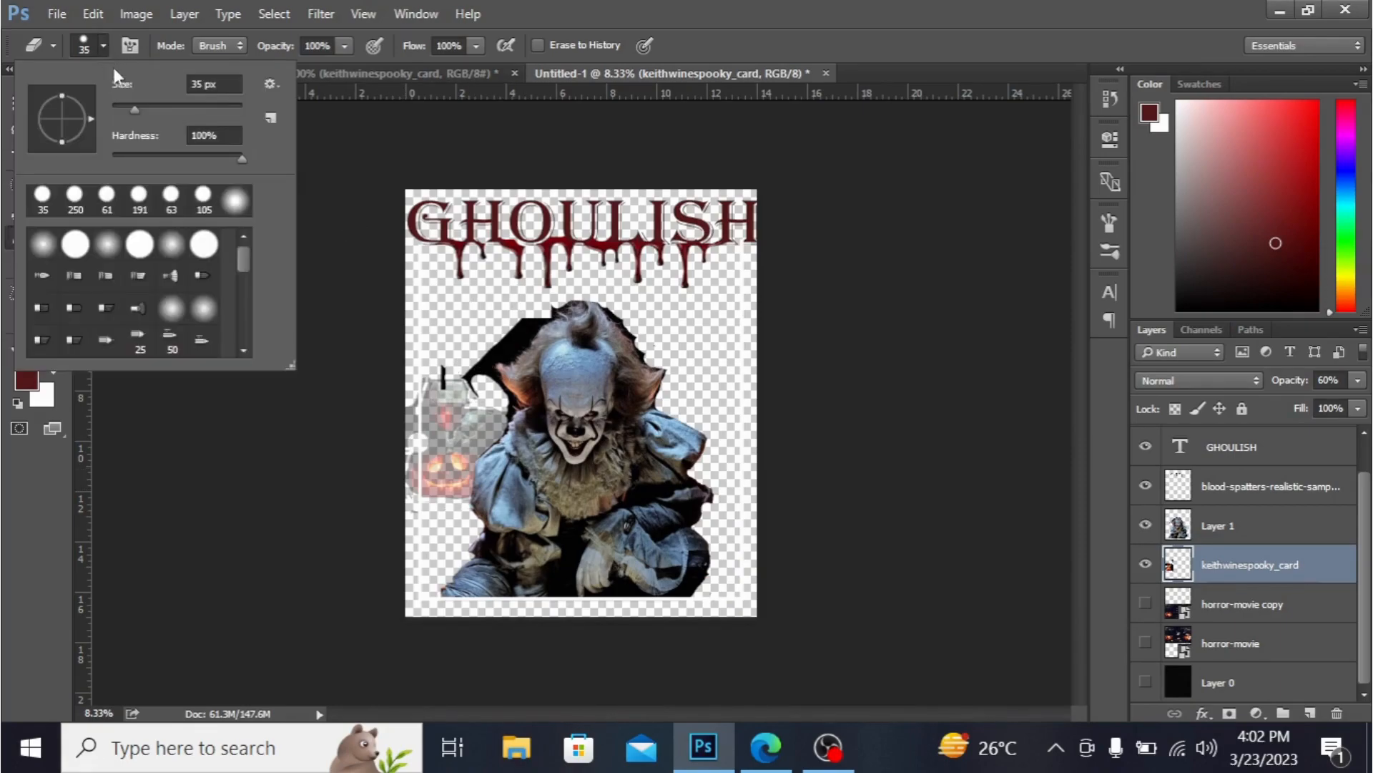
left_click(176, 106)
key("ctrl+plus")
key("ctrl+plus")
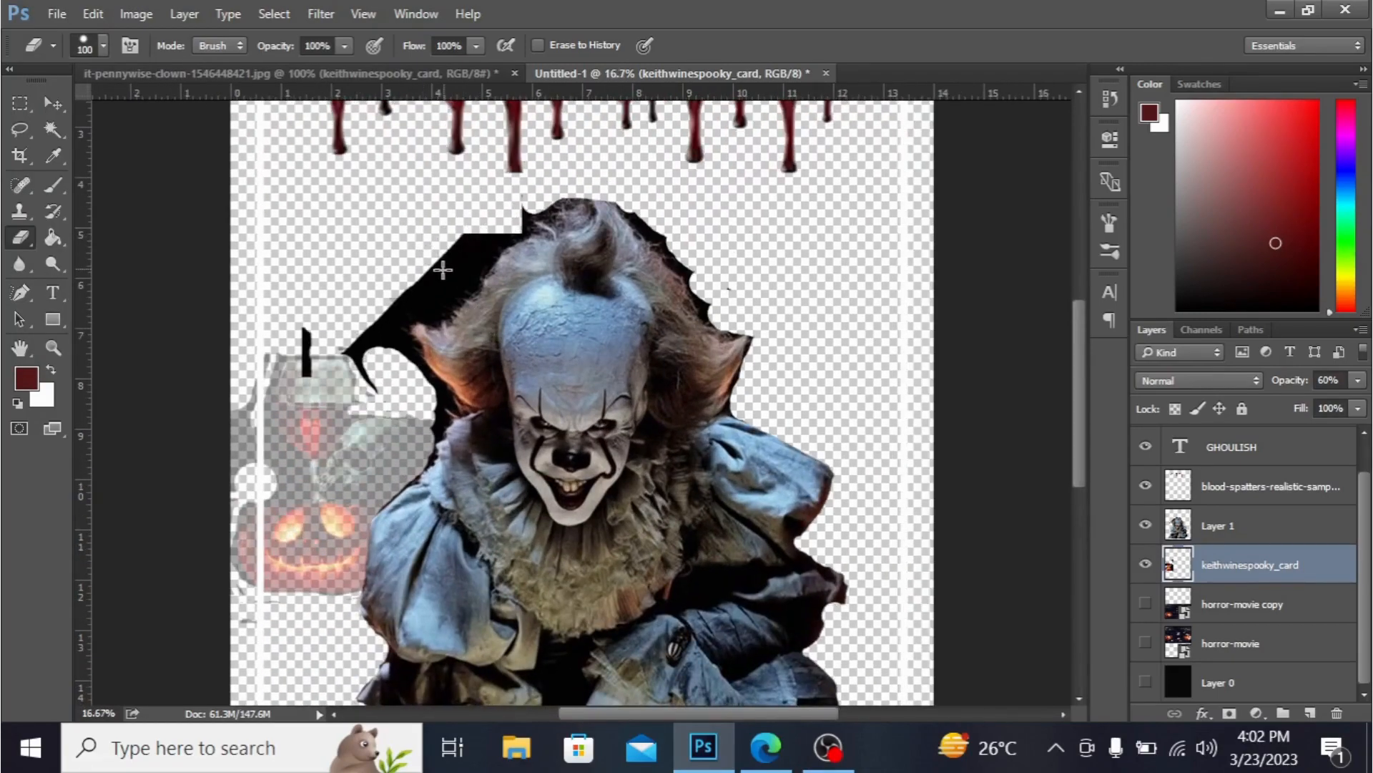
left_click(1234, 526)
mouse_move(443, 262)
left_mouse_down()
mouse_move(460, 237)
mouse_move(477, 225)
mouse_move(440, 274)
mouse_move(490, 230)
left_mouse_up()
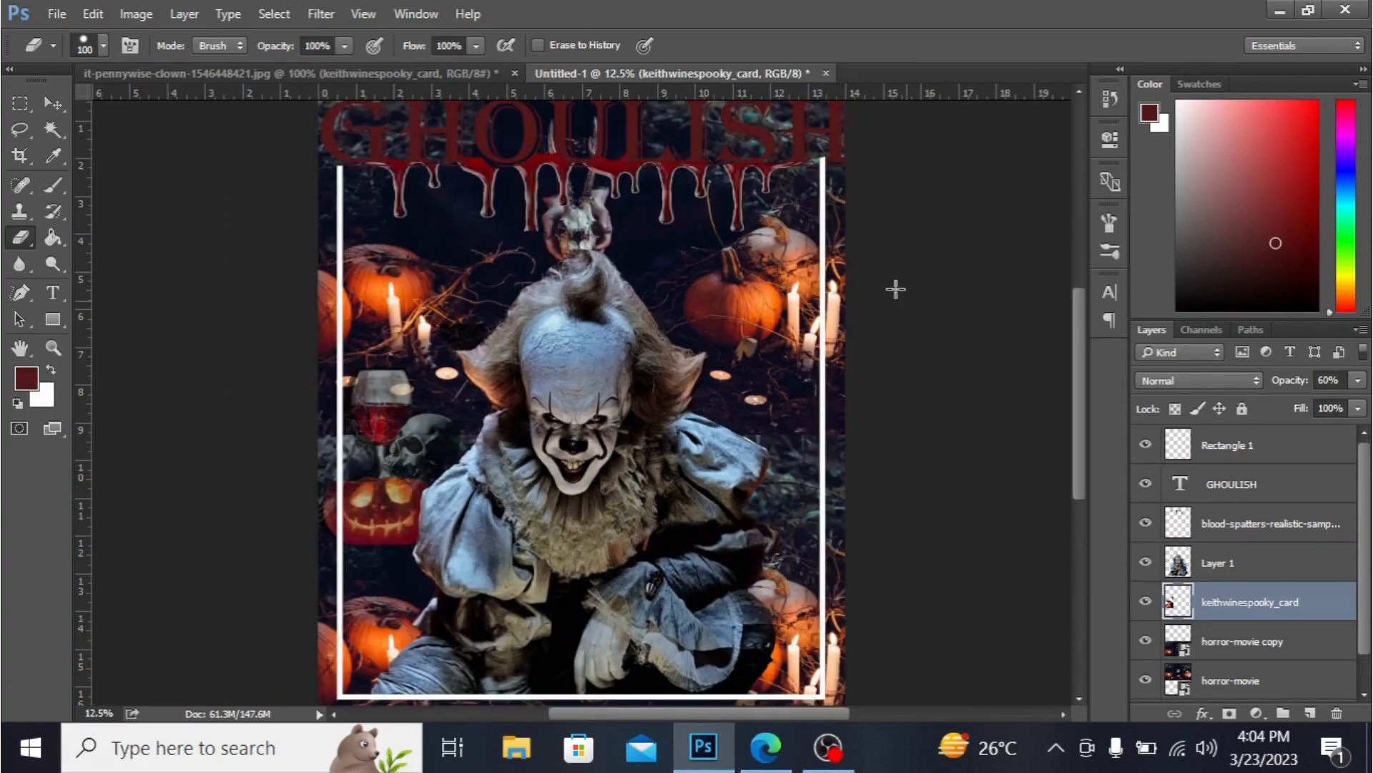
- Open the Image Size dialog to check the poster's document dimensions, then close it unchanged
left_click(57, 13)
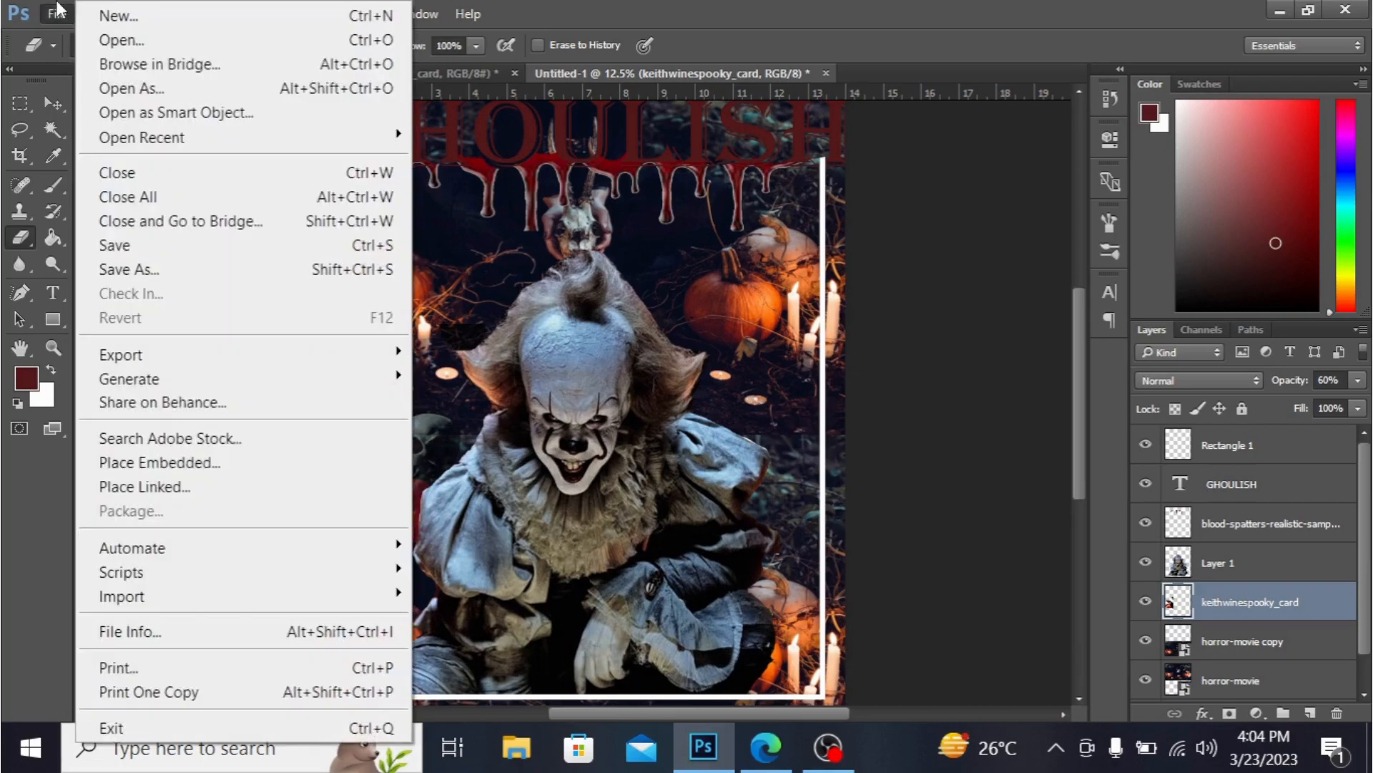
mouse_move(416, 14)
left_click(947, 8)
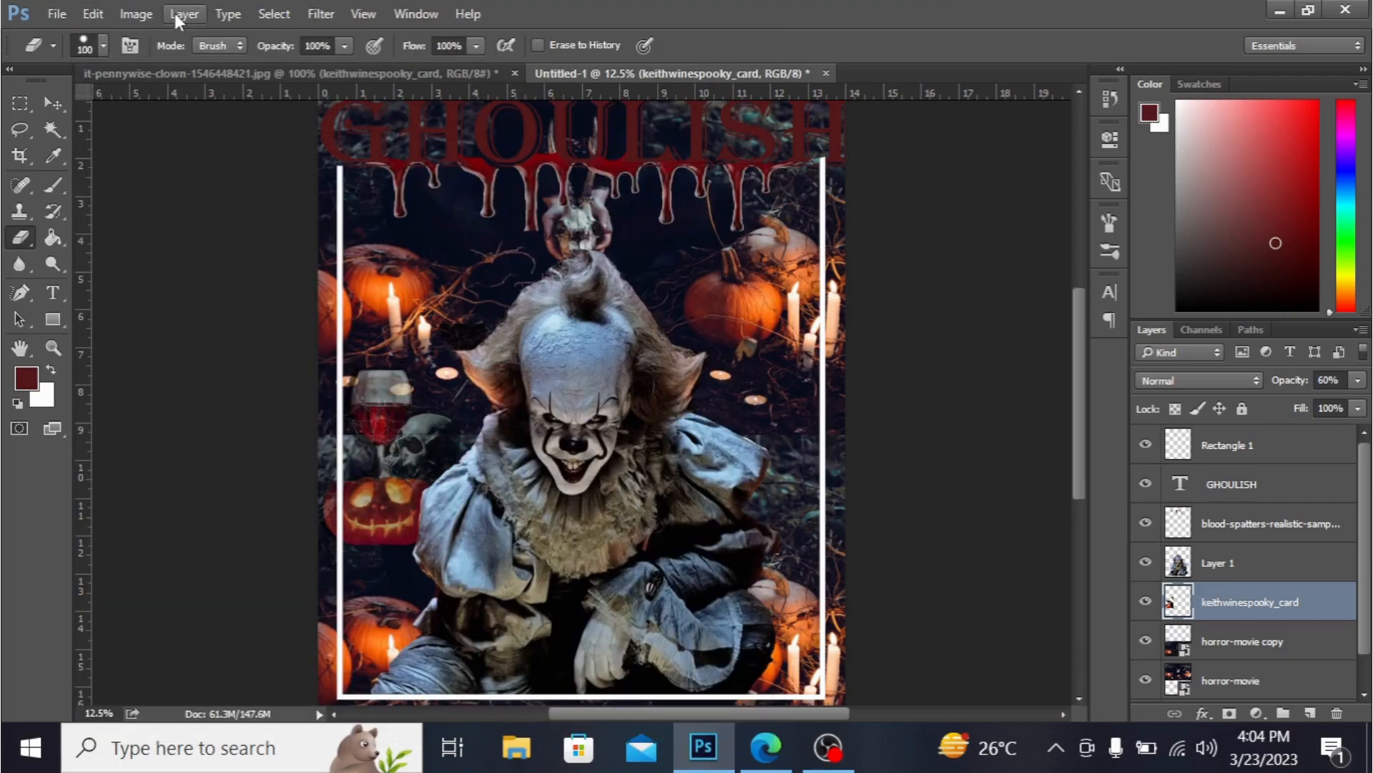
left_click(136, 14)
left_click(192, 196)
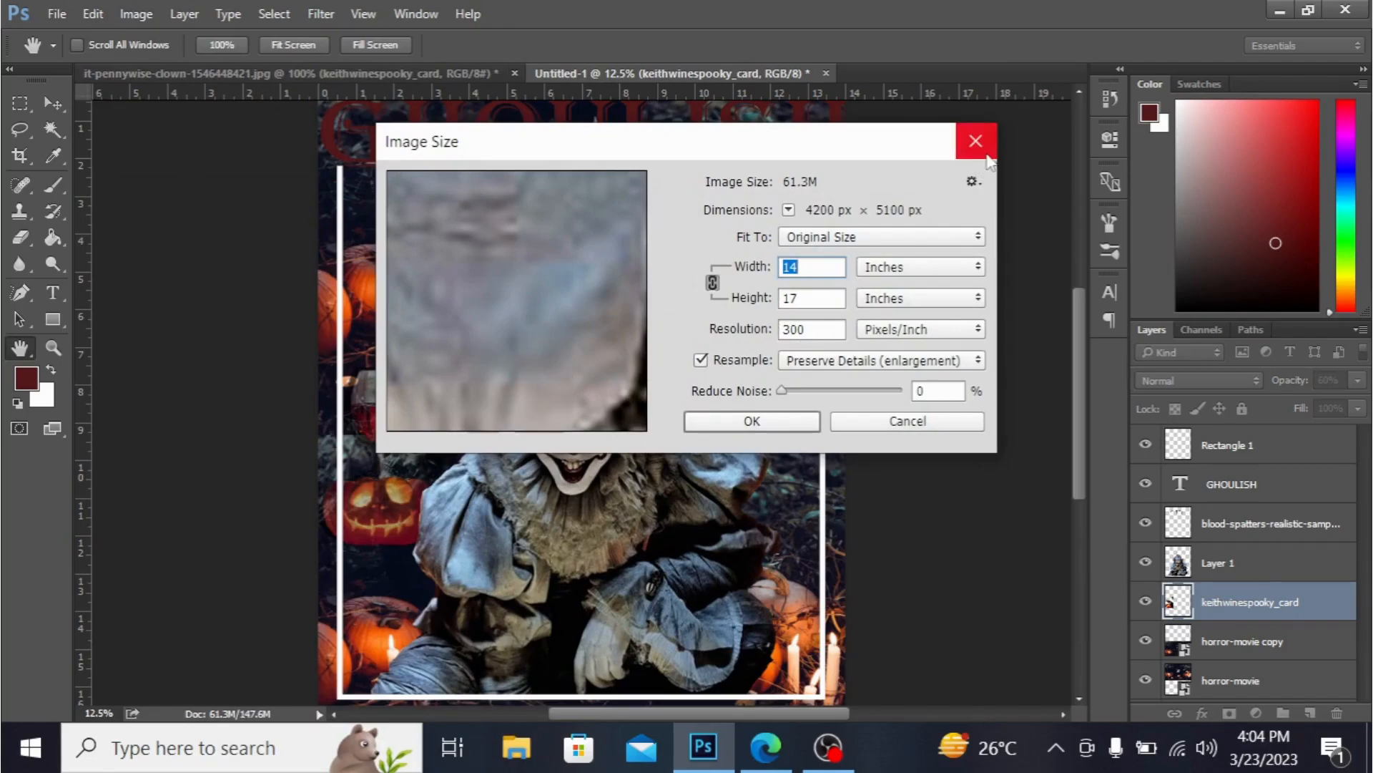
left_click(772, 419)
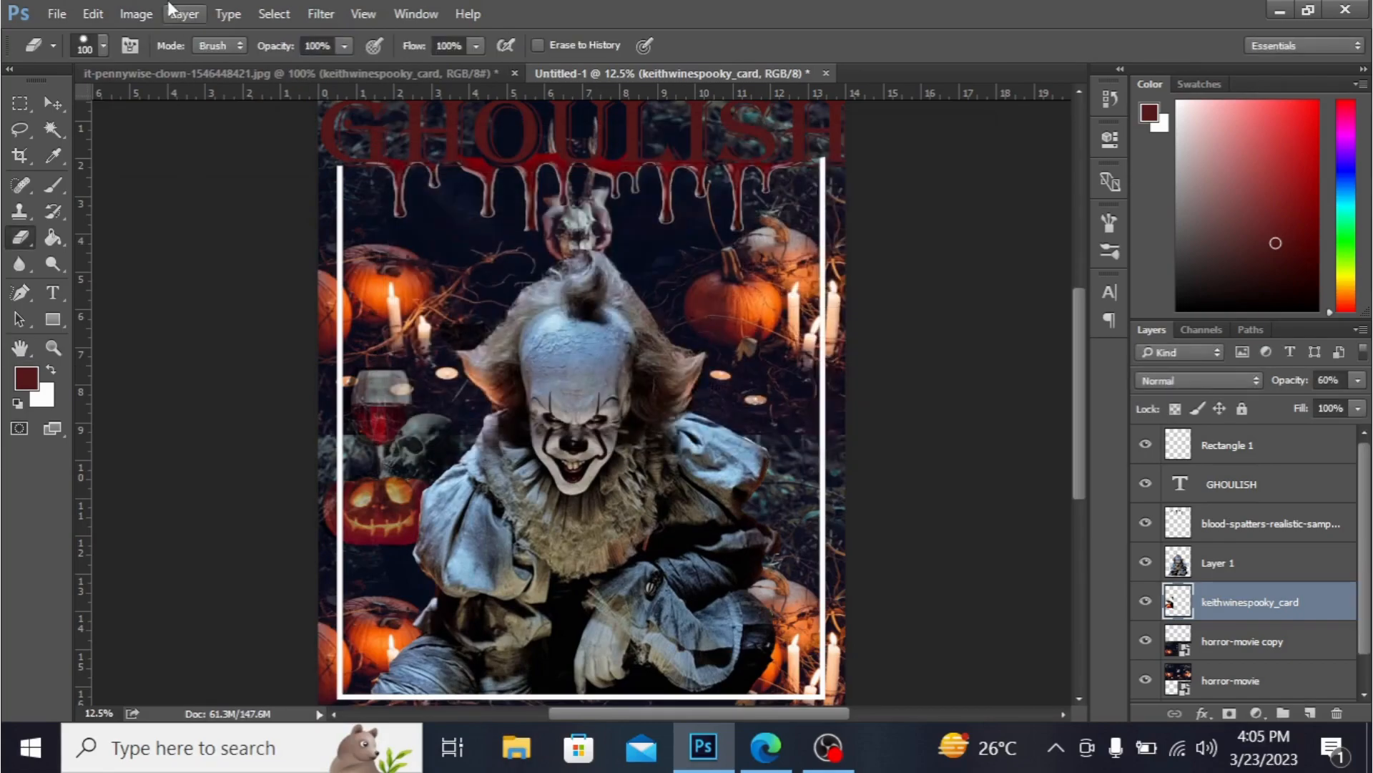
- Quick-export the poster as a PNG named T SHIRT DESIGN to the Desktop
left_click(57, 14)
mouse_move(216, 363)
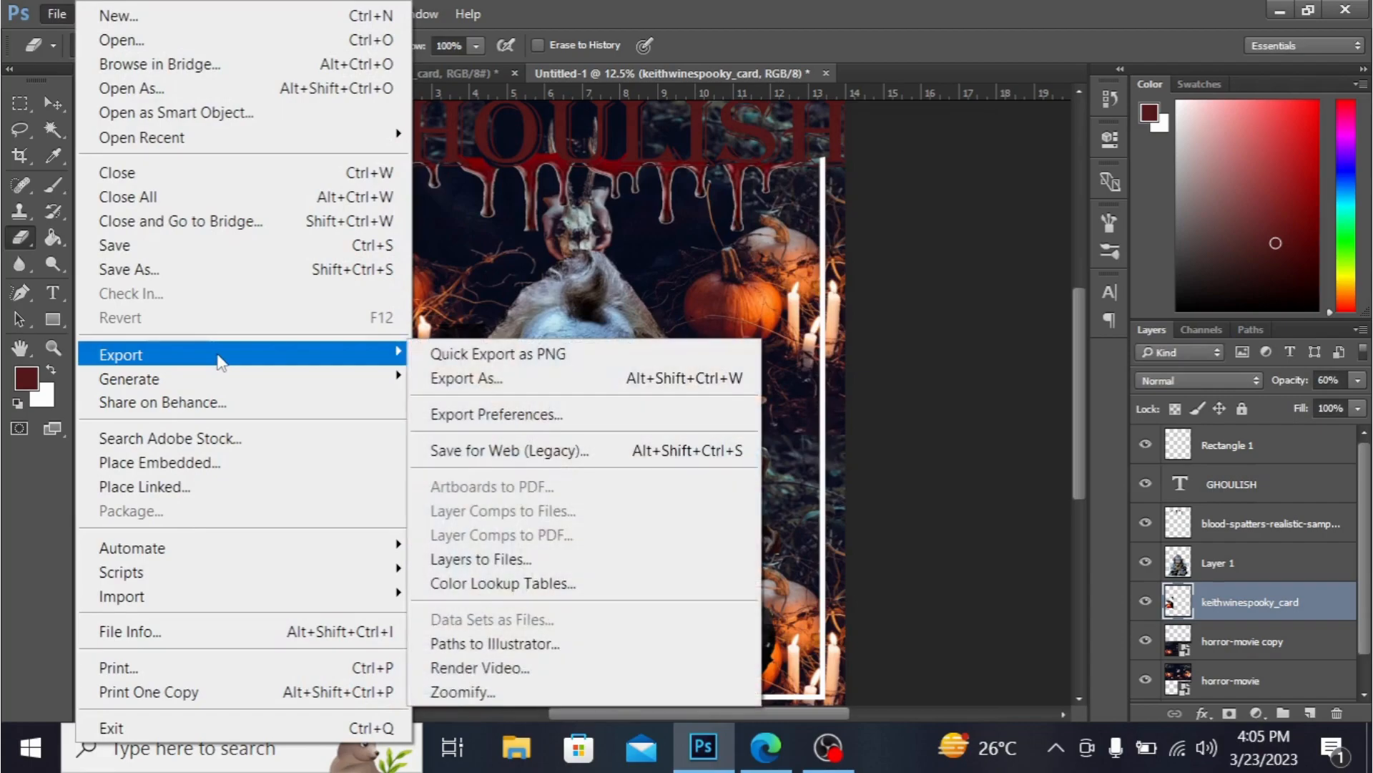
left_click(447, 354)
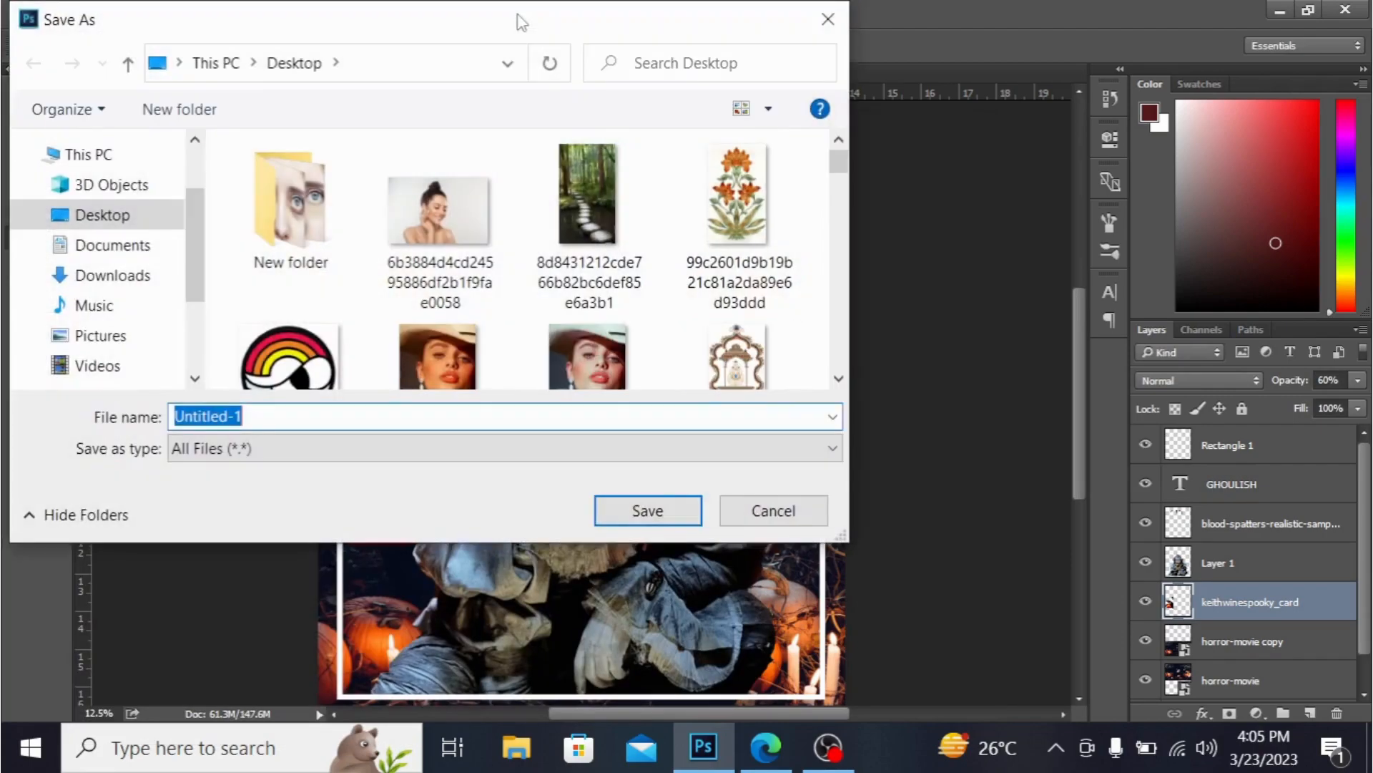
left_click(125, 217)
left_click(298, 413)
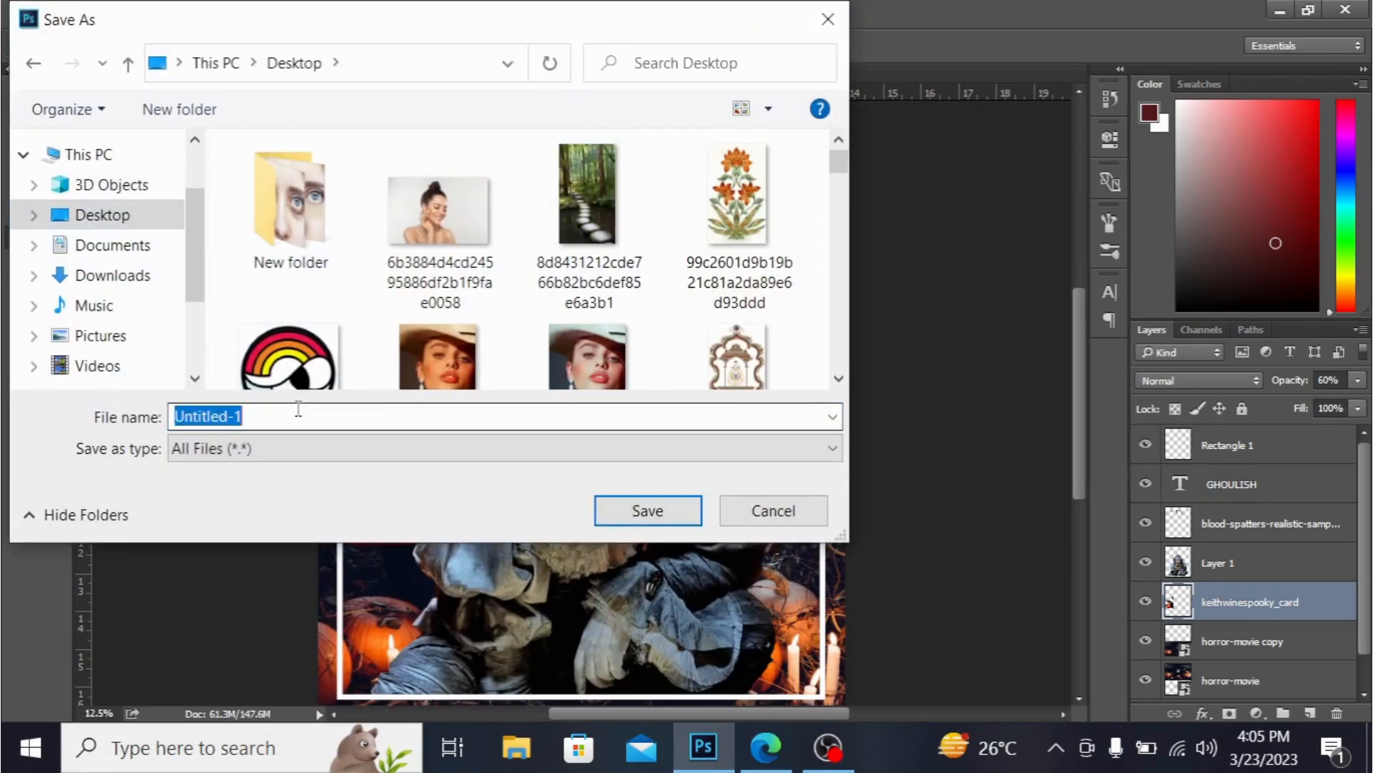
key("BackSpace")
type("T SHIRT DESIGN")
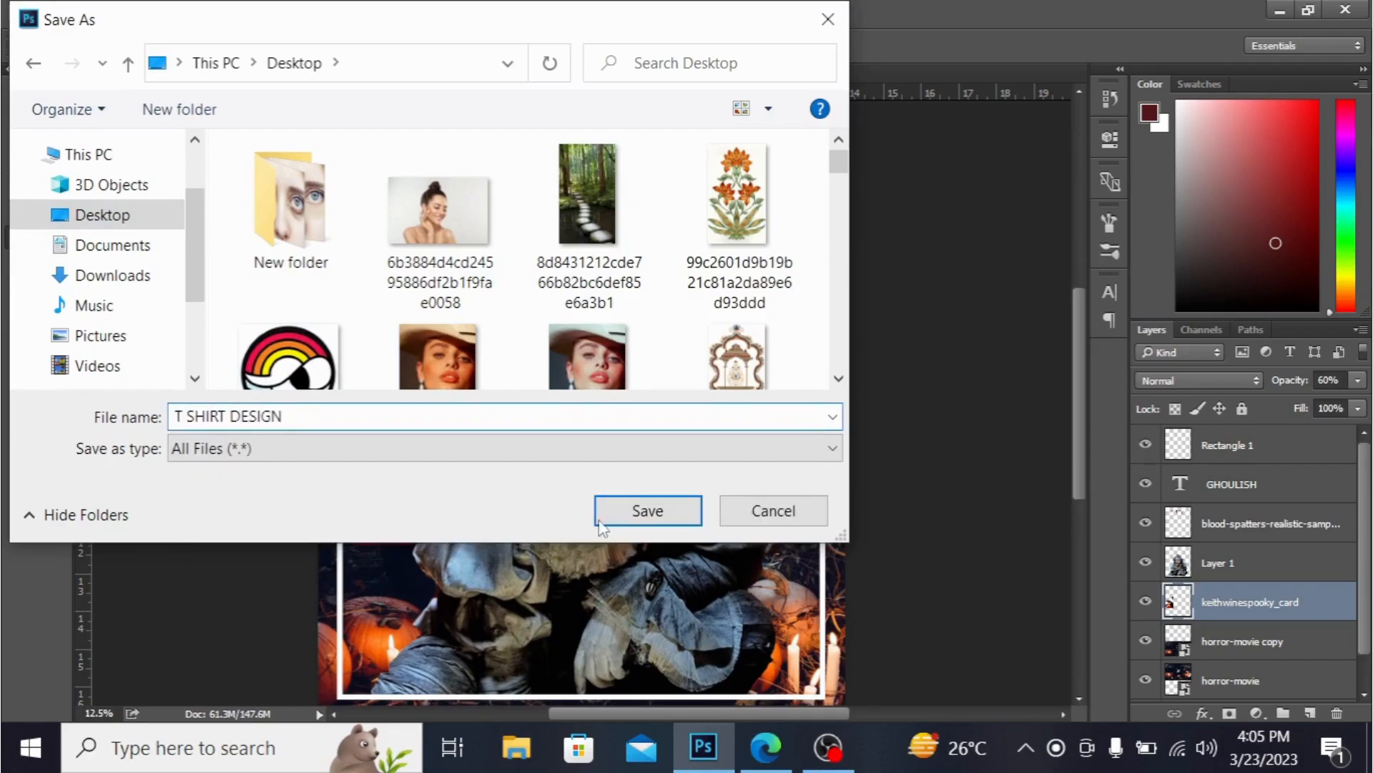
left_click(601, 524)
- Open the pngtree black T-shirt image from the Desktop
left_click(56, 13)
left_click(128, 41)
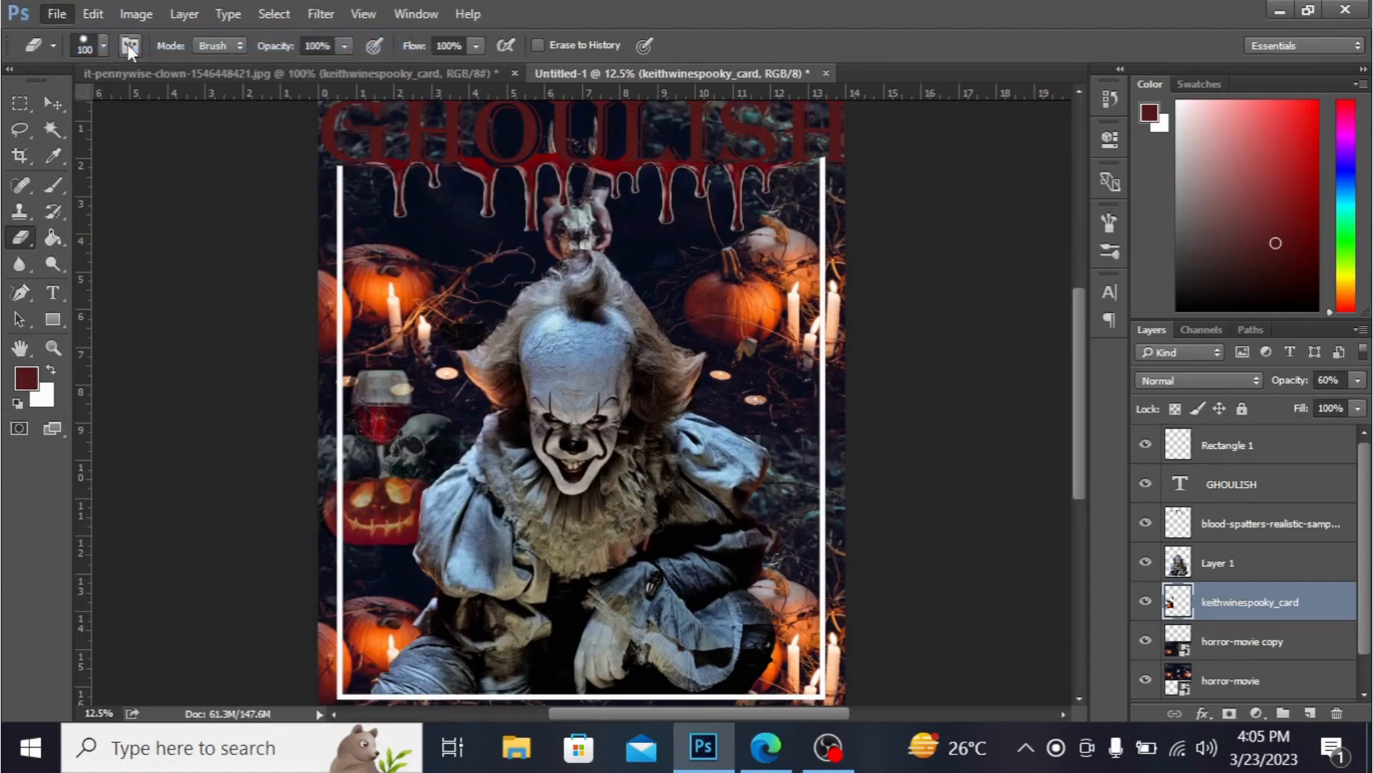
left_click_drag(844, 174, 848, 336)
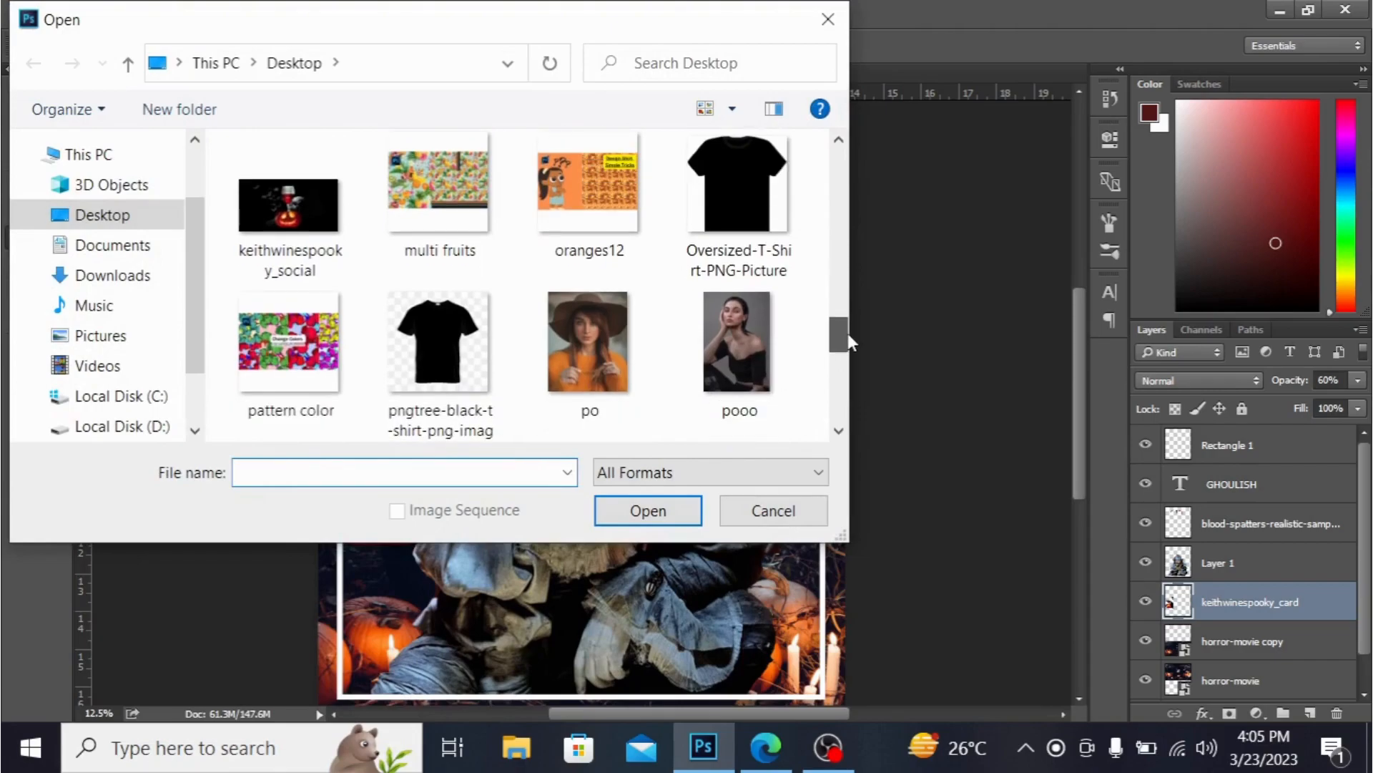
left_click(402, 411)
left_click(648, 510)
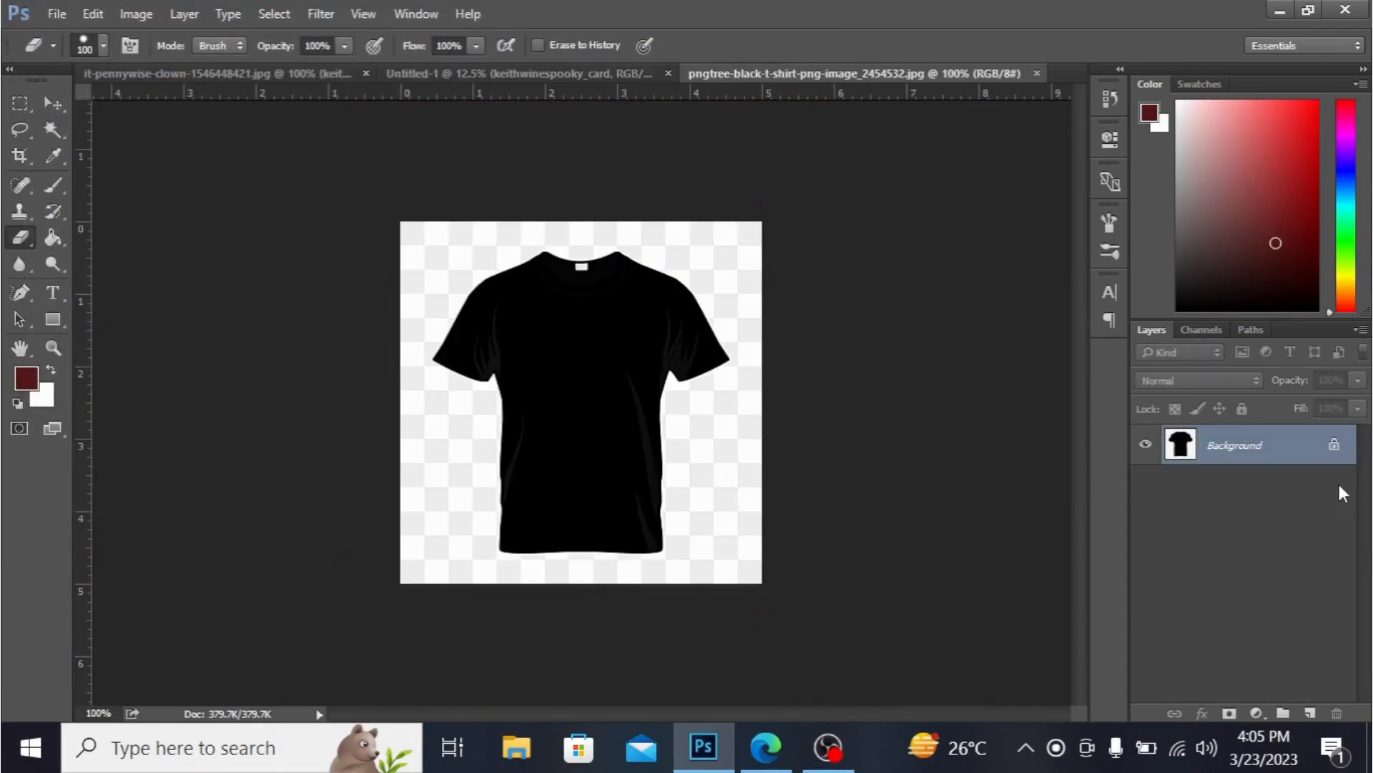
- Convert the T-shirt image's locked background into an editable Layer 0
double_click(1345, 450)
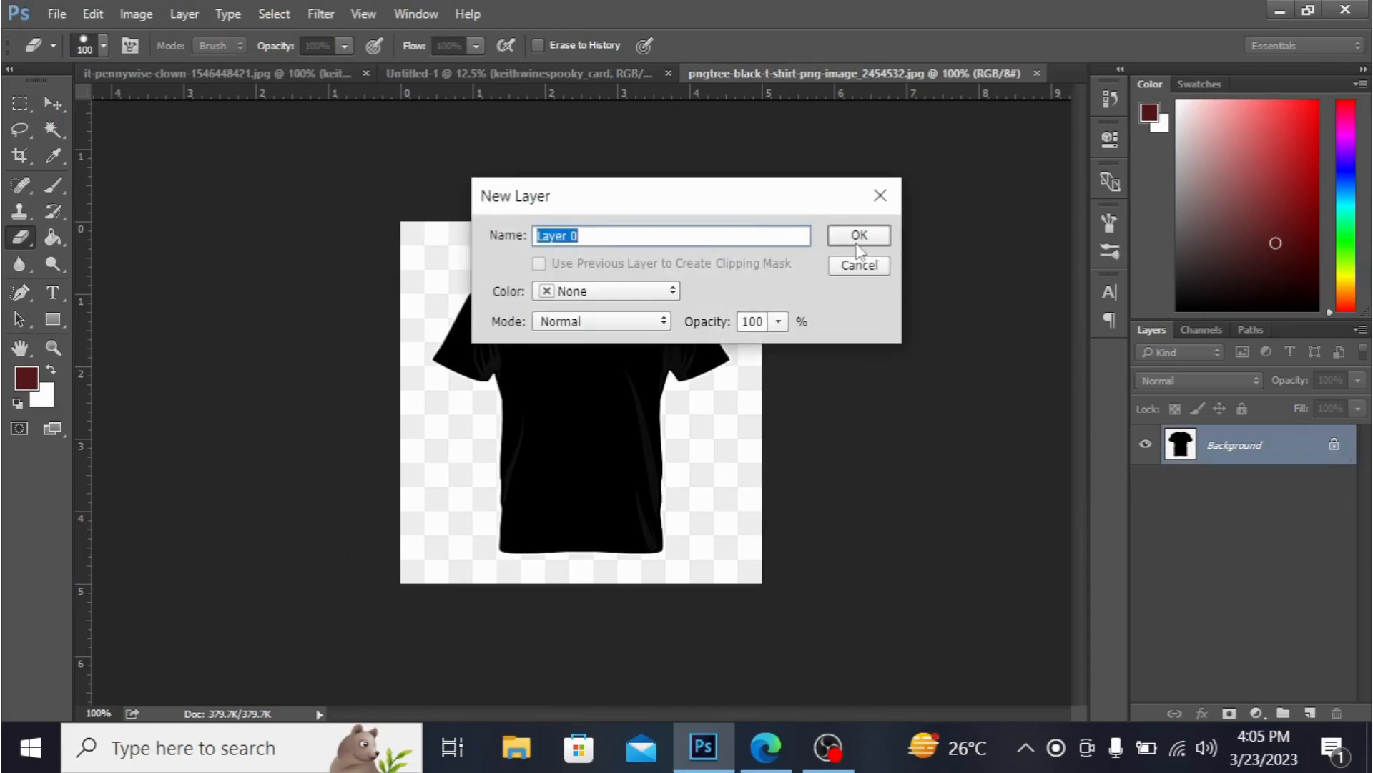
left_click(857, 244)
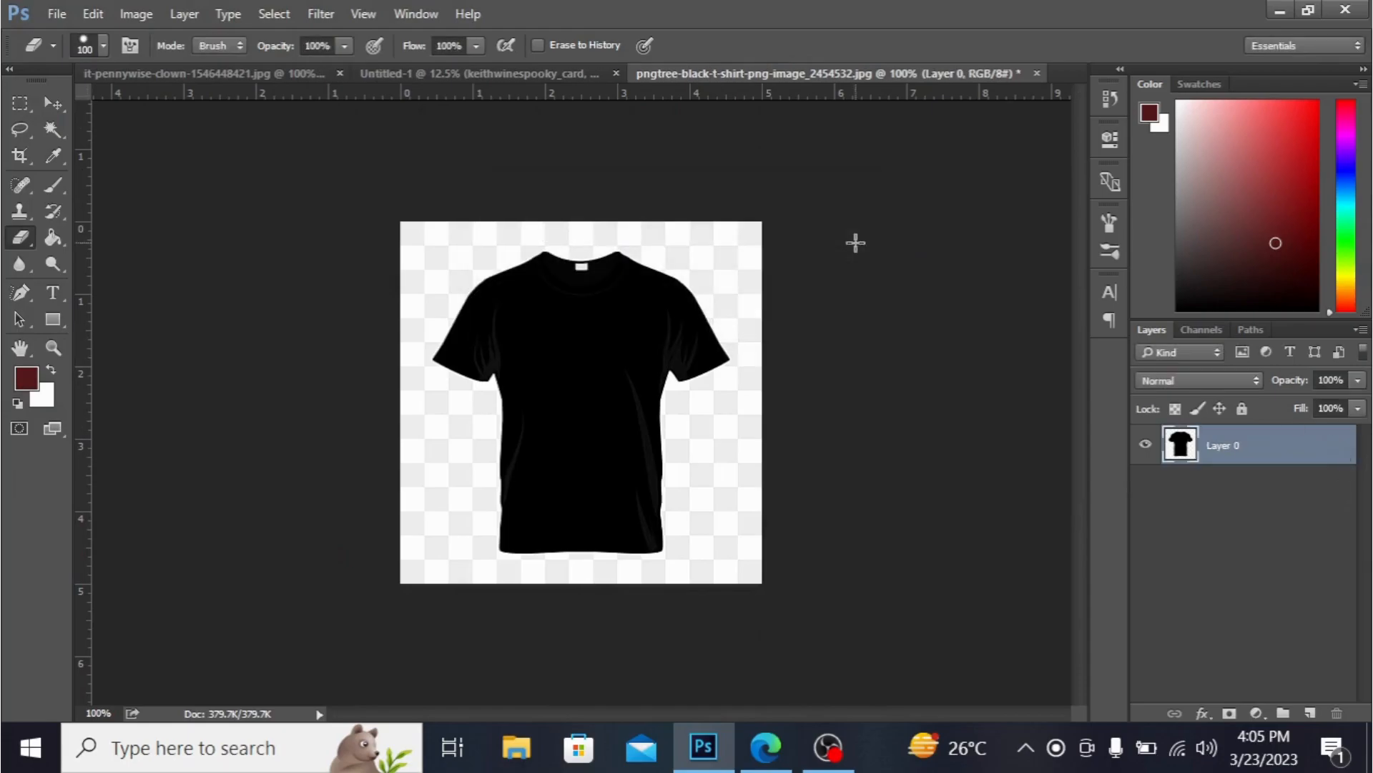
- Place the exported T SHIRT DESIGN image onto the T-shirt and scale it to about 1.85 × 2.25 in
left_click(1270, 6)
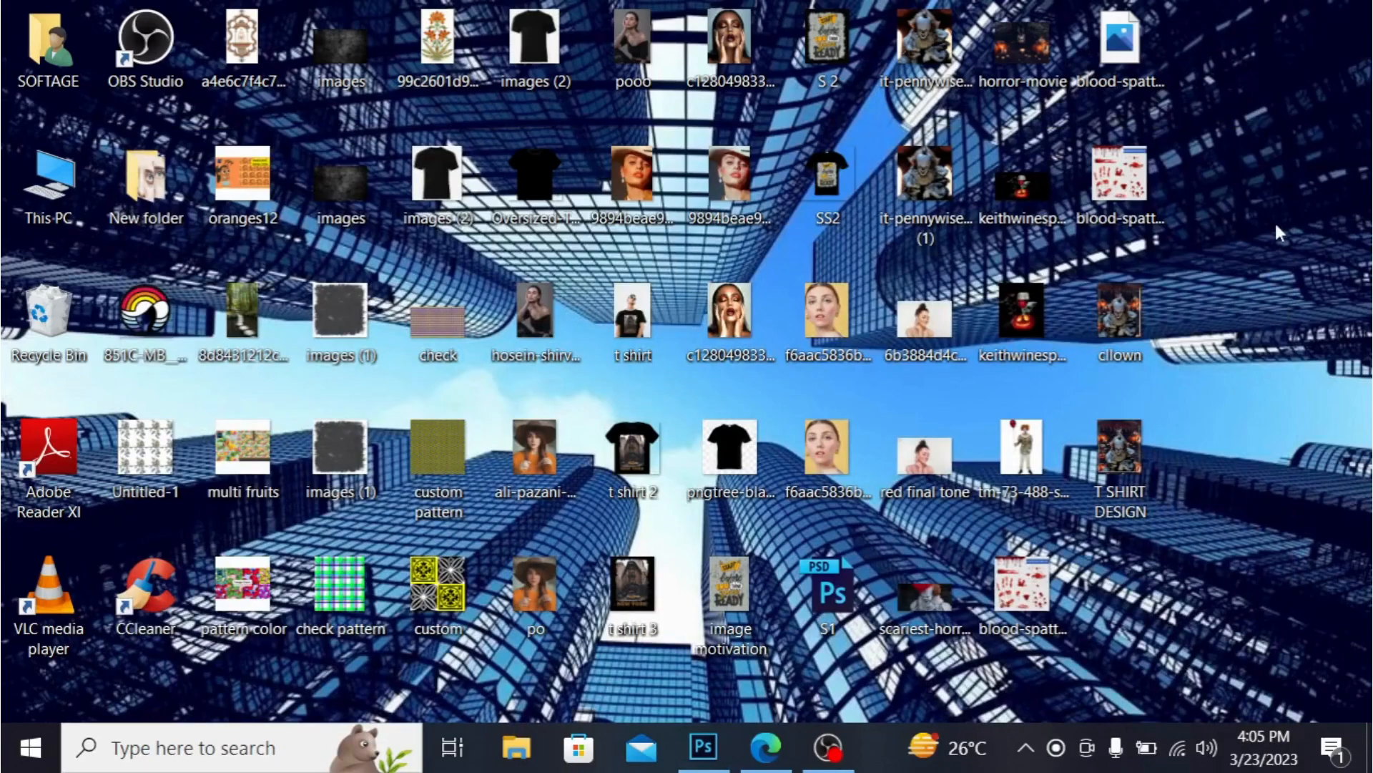
left_click_drag(1134, 449, 596, 309)
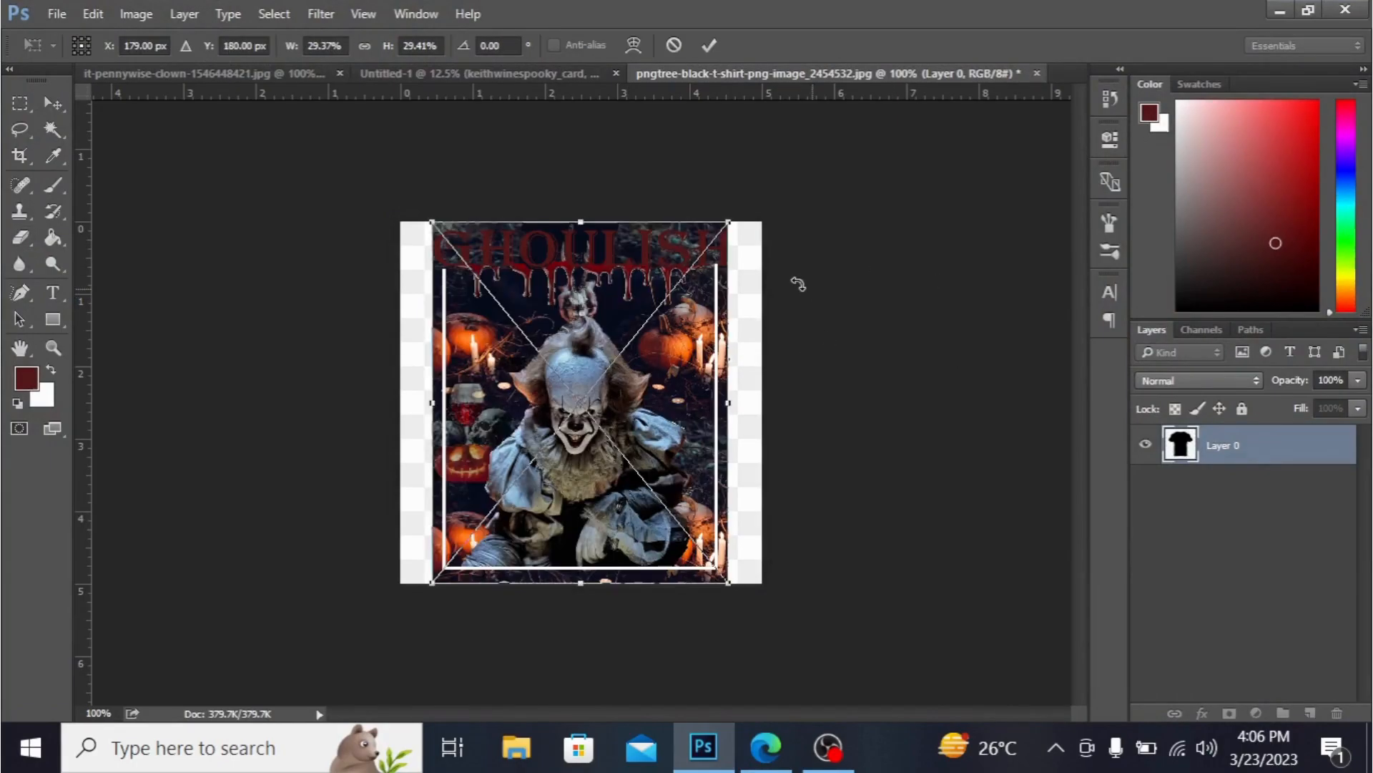
left_click_drag(729, 219, 656, 330)
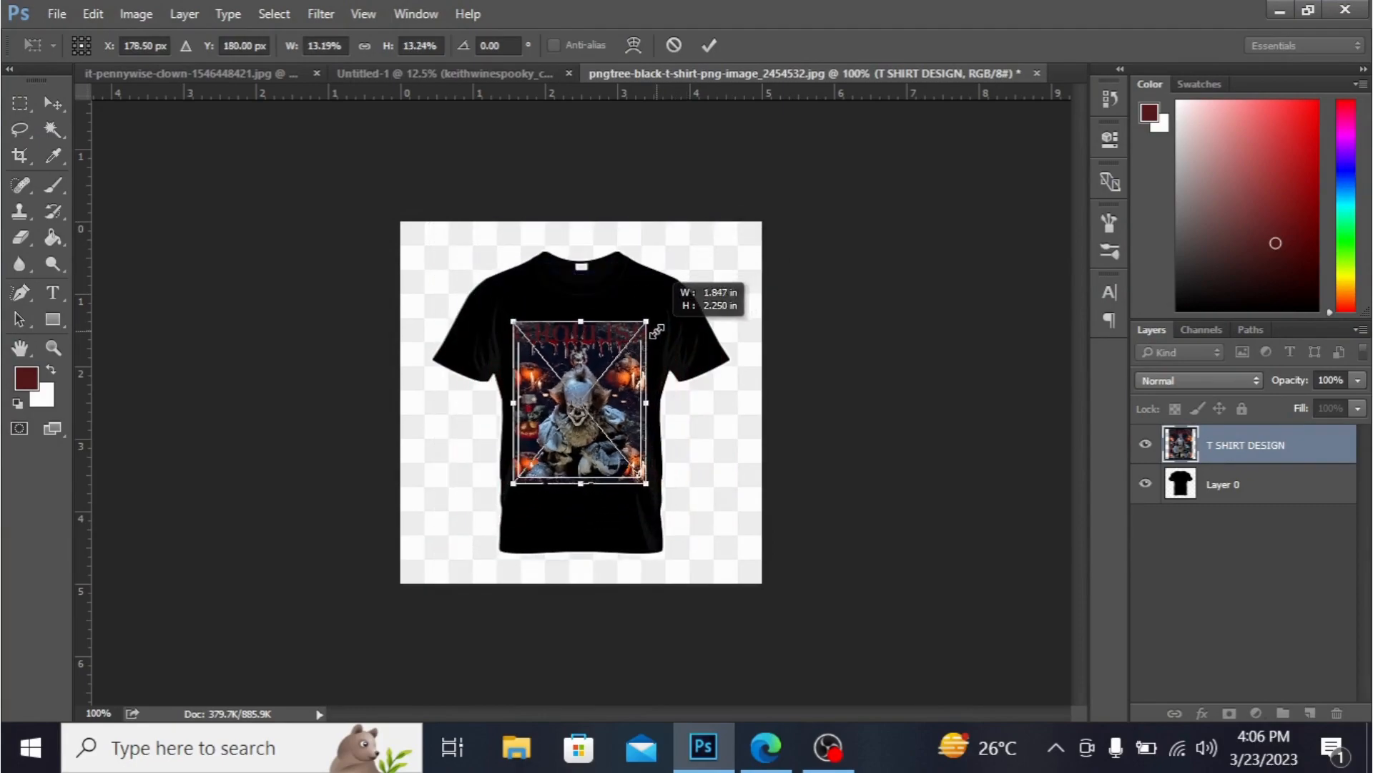
- Commit the placed design and move it slightly lower on the shirt's chest
key("e")
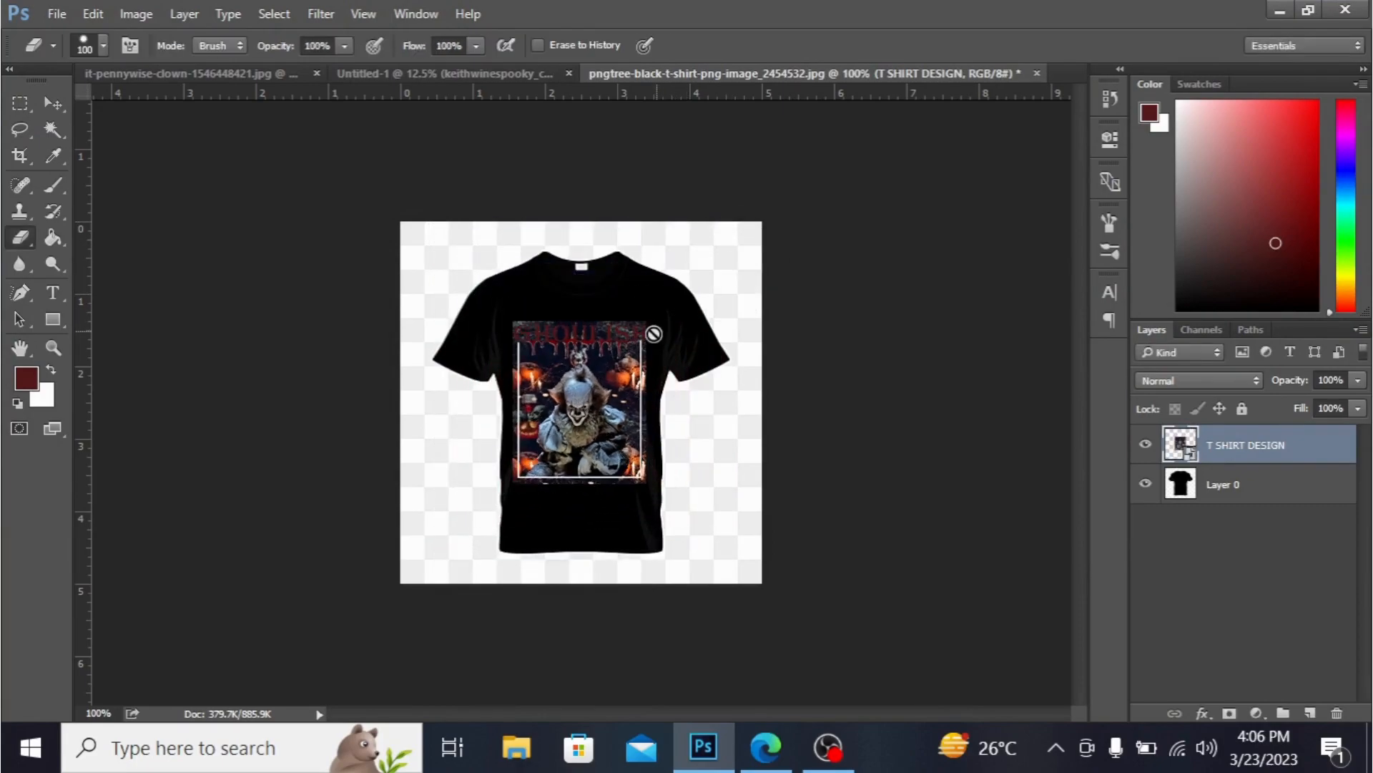
left_click(53, 104)
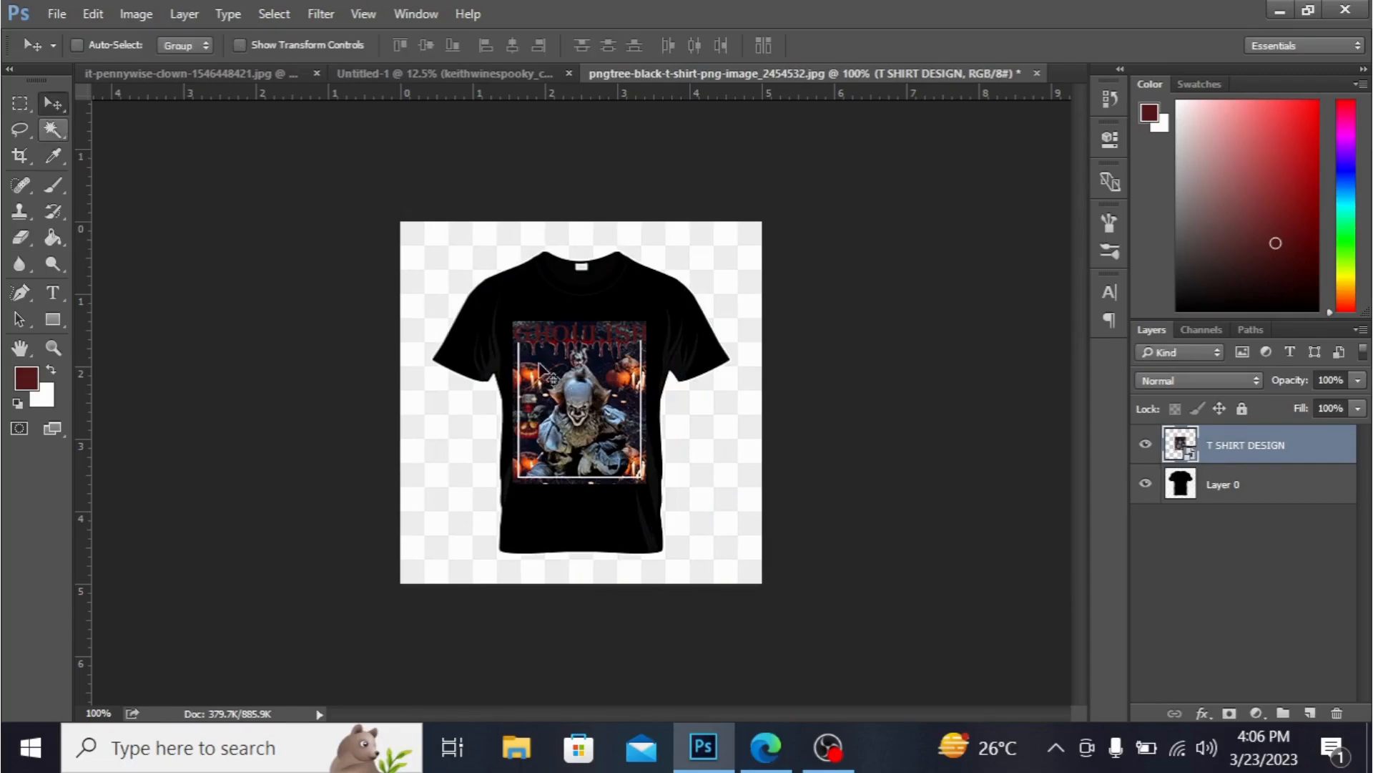
left_click_drag(581, 390, 581, 399)
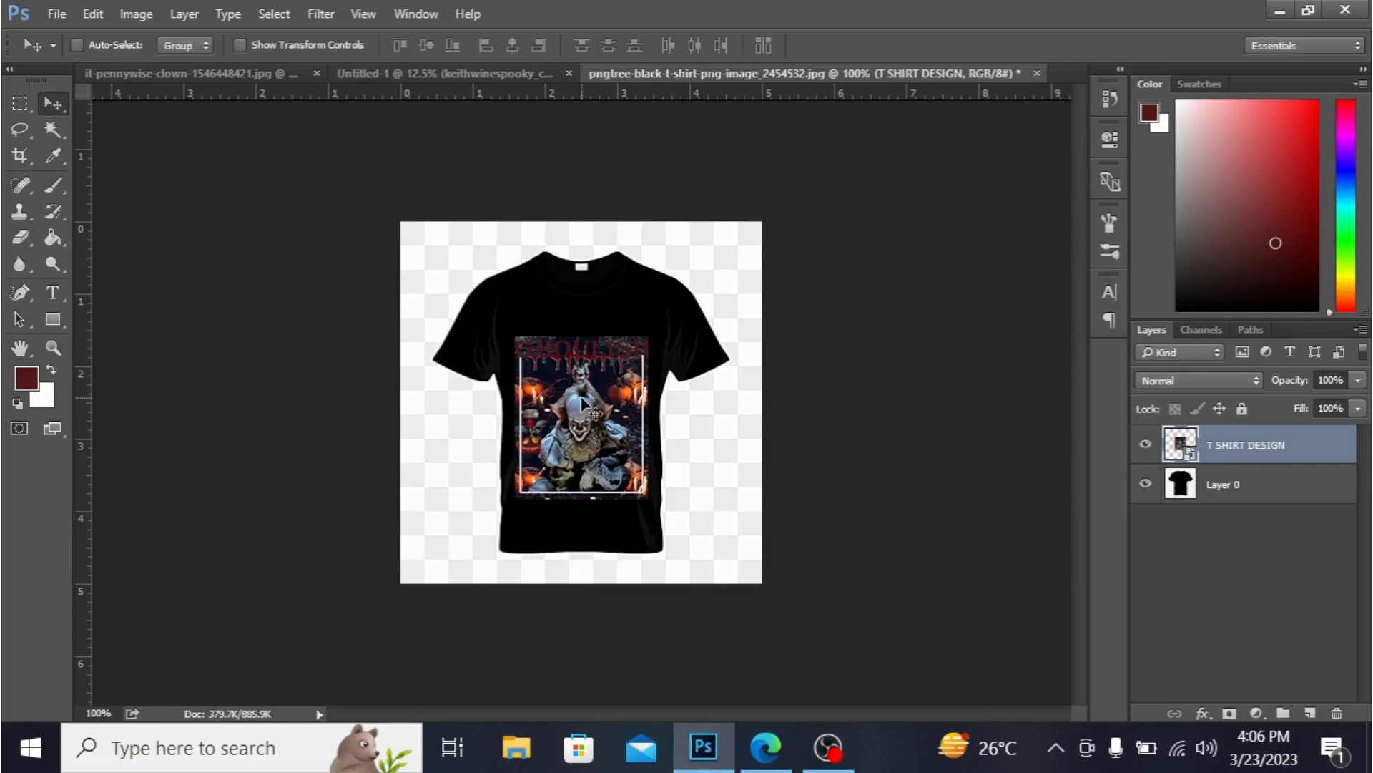
key("ctrl+plus")
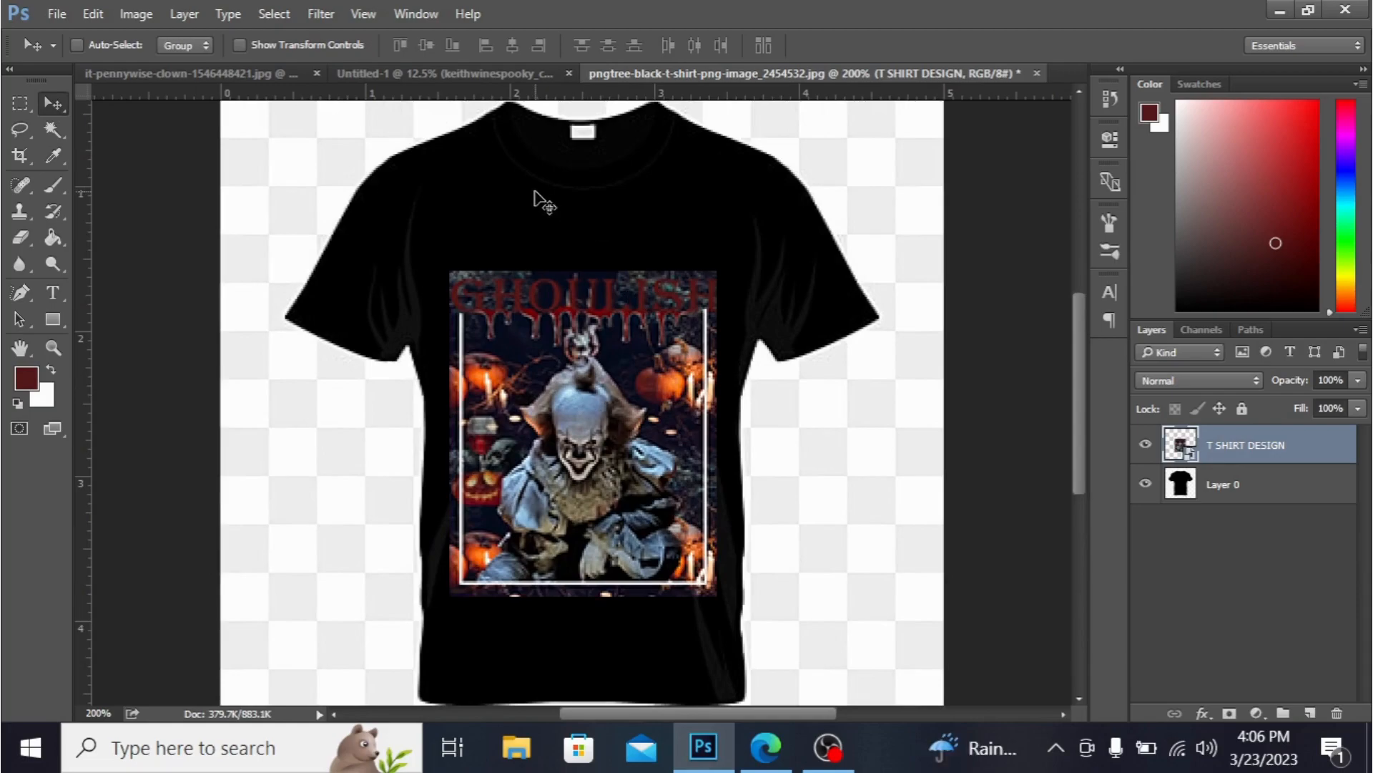
- Resample the T-shirt document to 300 pixels/inch at 5 × 5 inches
left_click(136, 14)
left_click(188, 190)
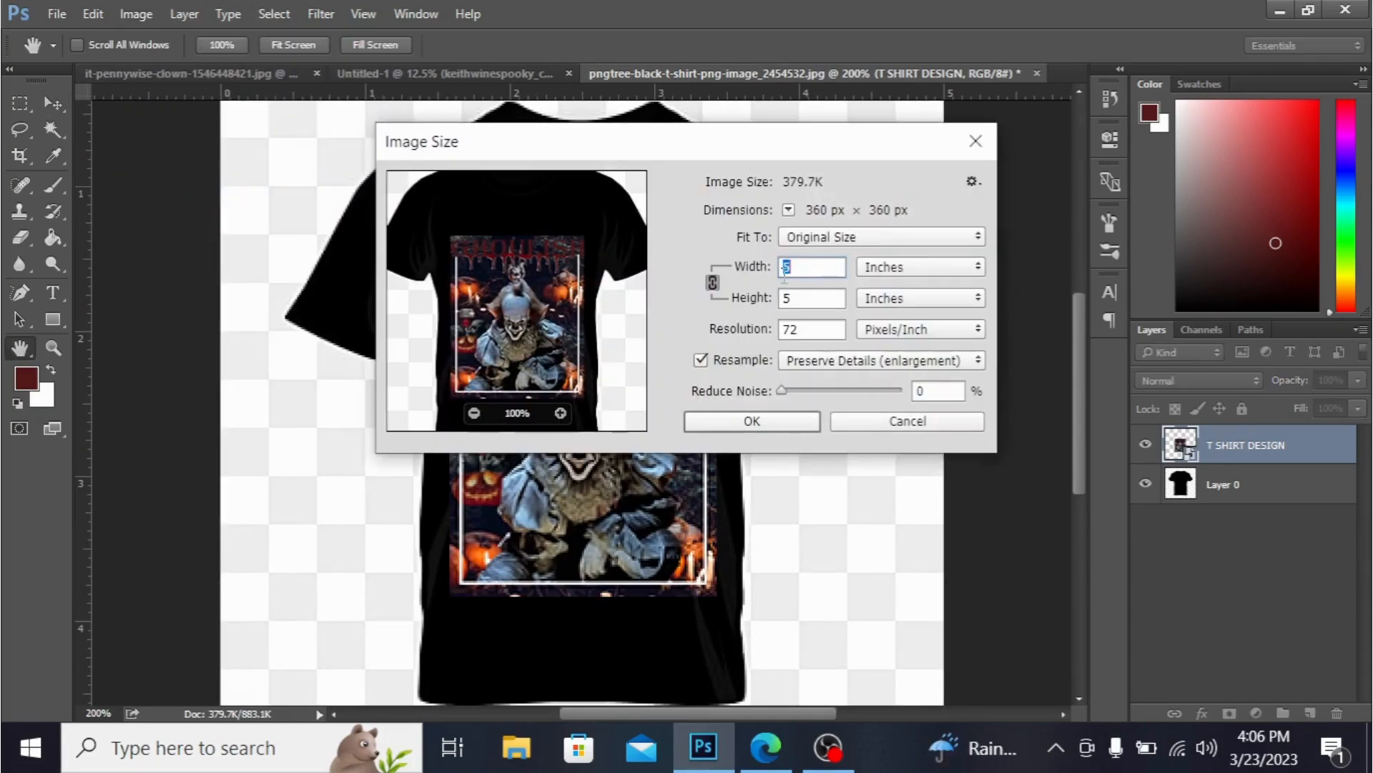
key("BackSpace")
key("BackSpace")
type("300")
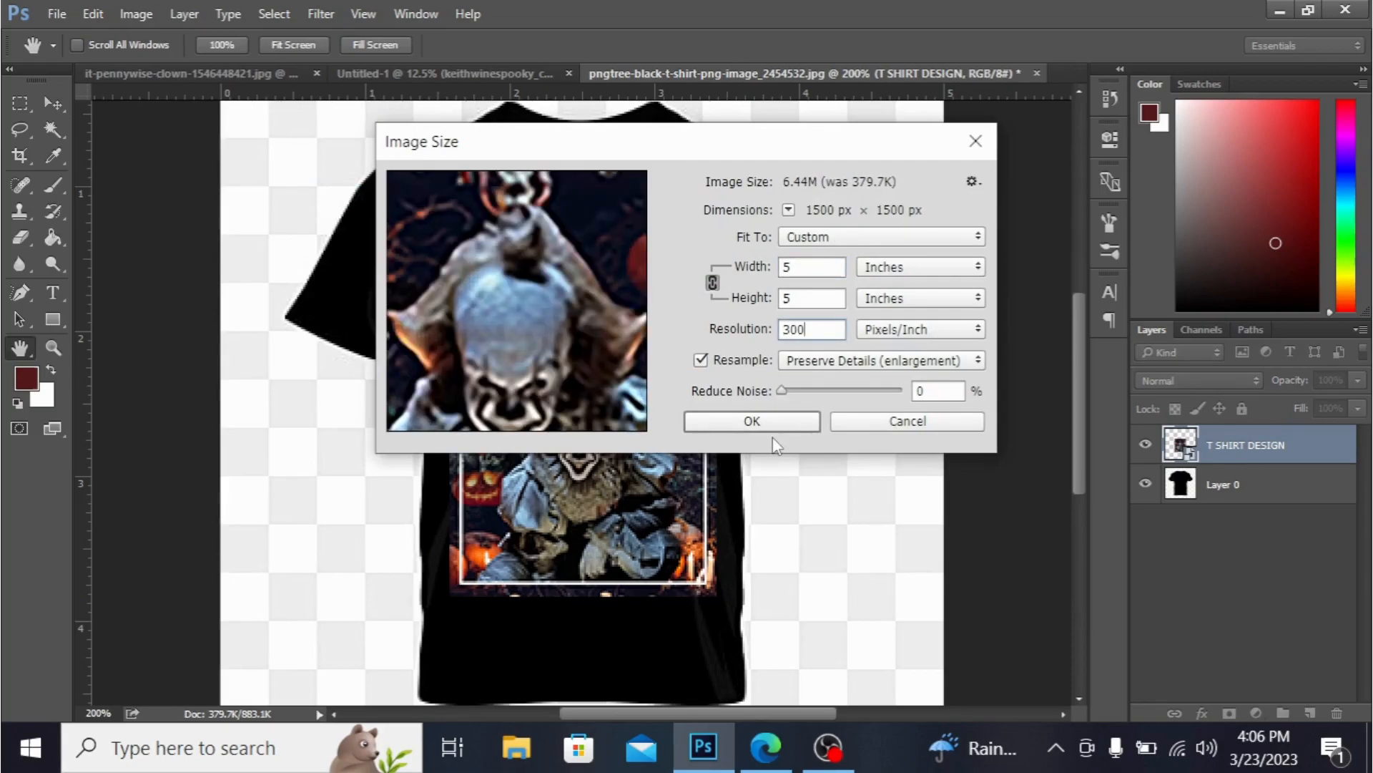
left_click(775, 428)
key("v")
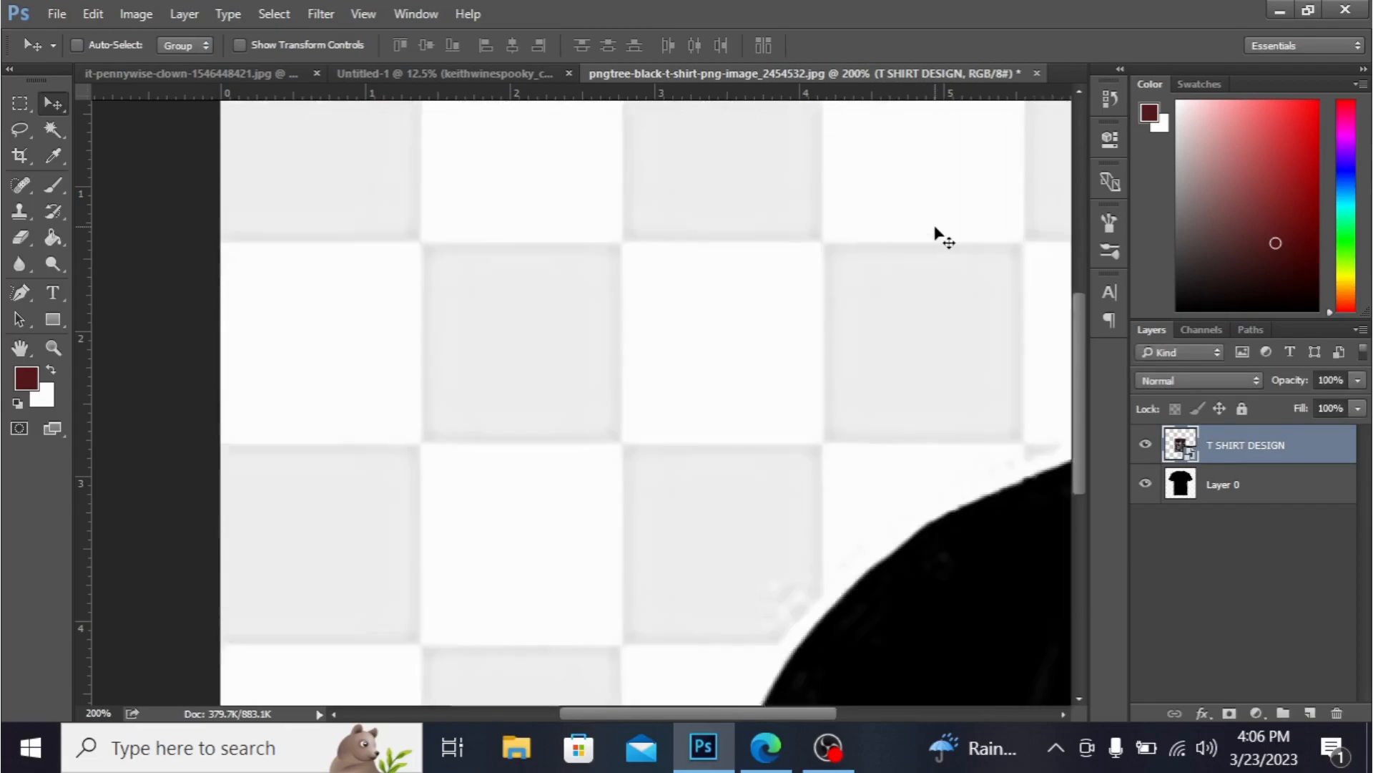
key("ctrl+minus")
key("ctrl+minus")
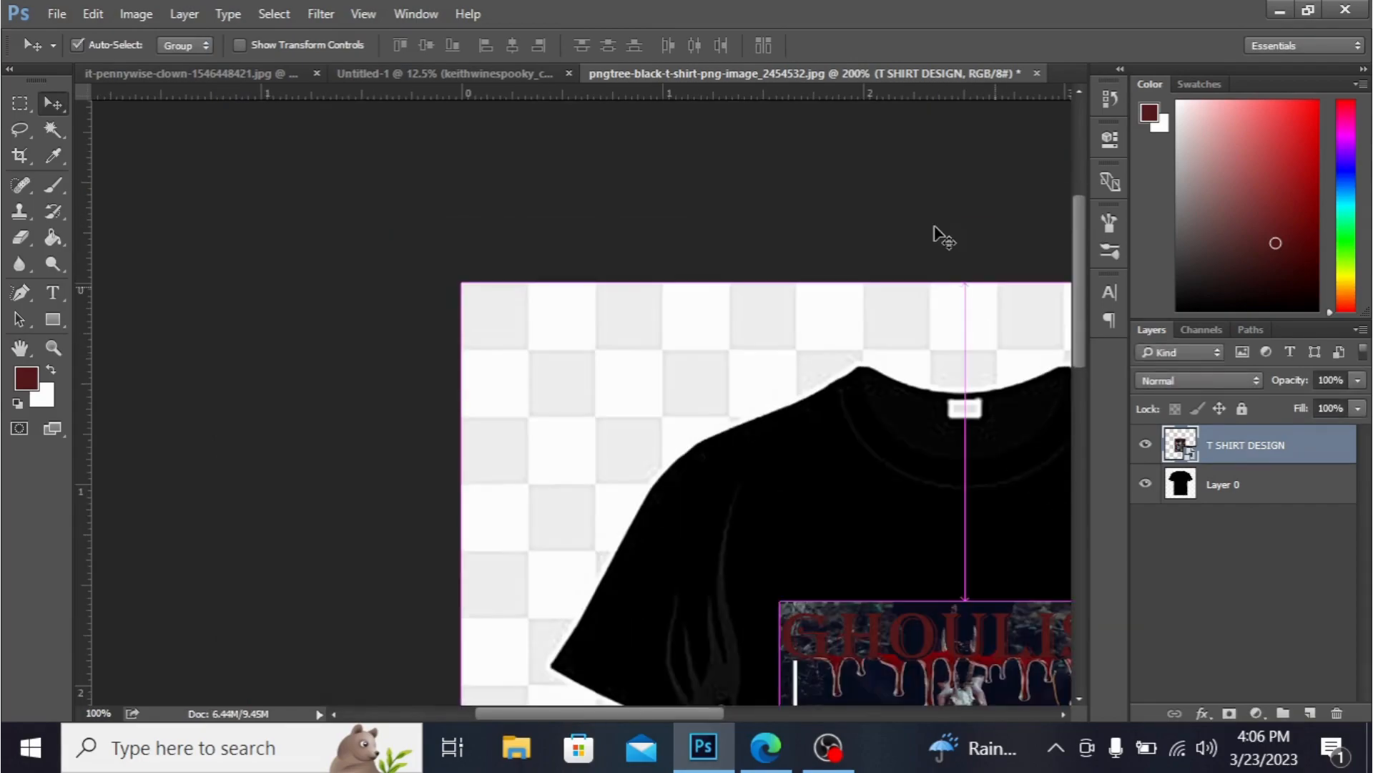
key("ctrl+minus")
key("ctrl+minus")
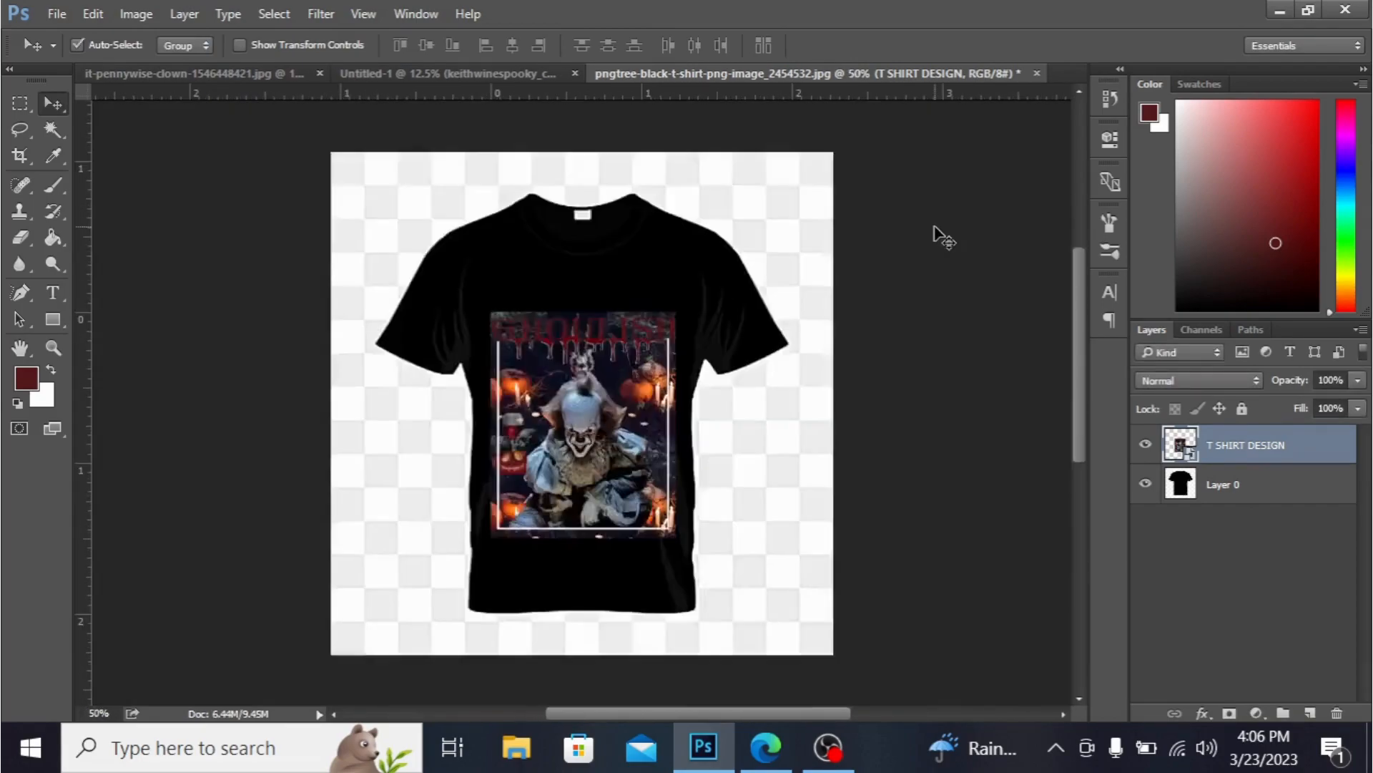
key("ctrl+plus")
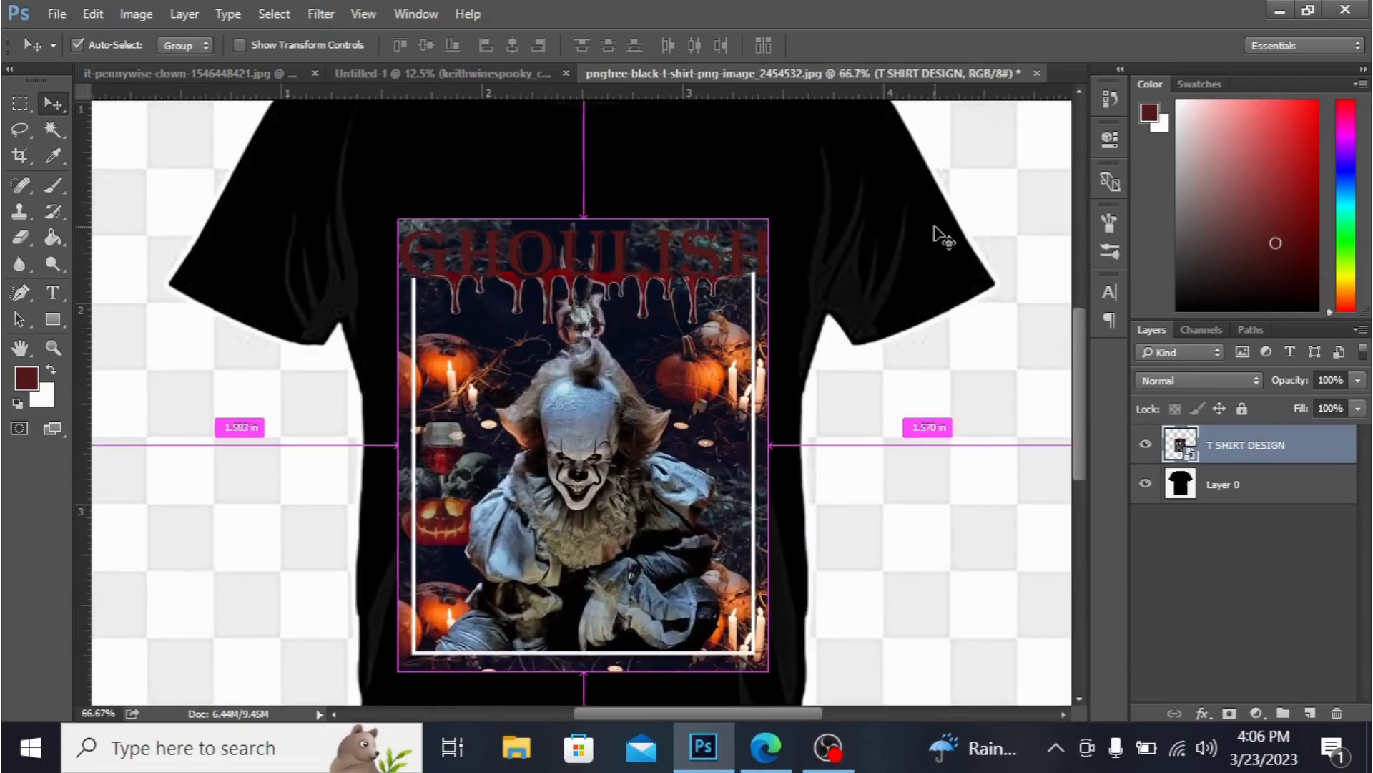
key("ctrl+minus")
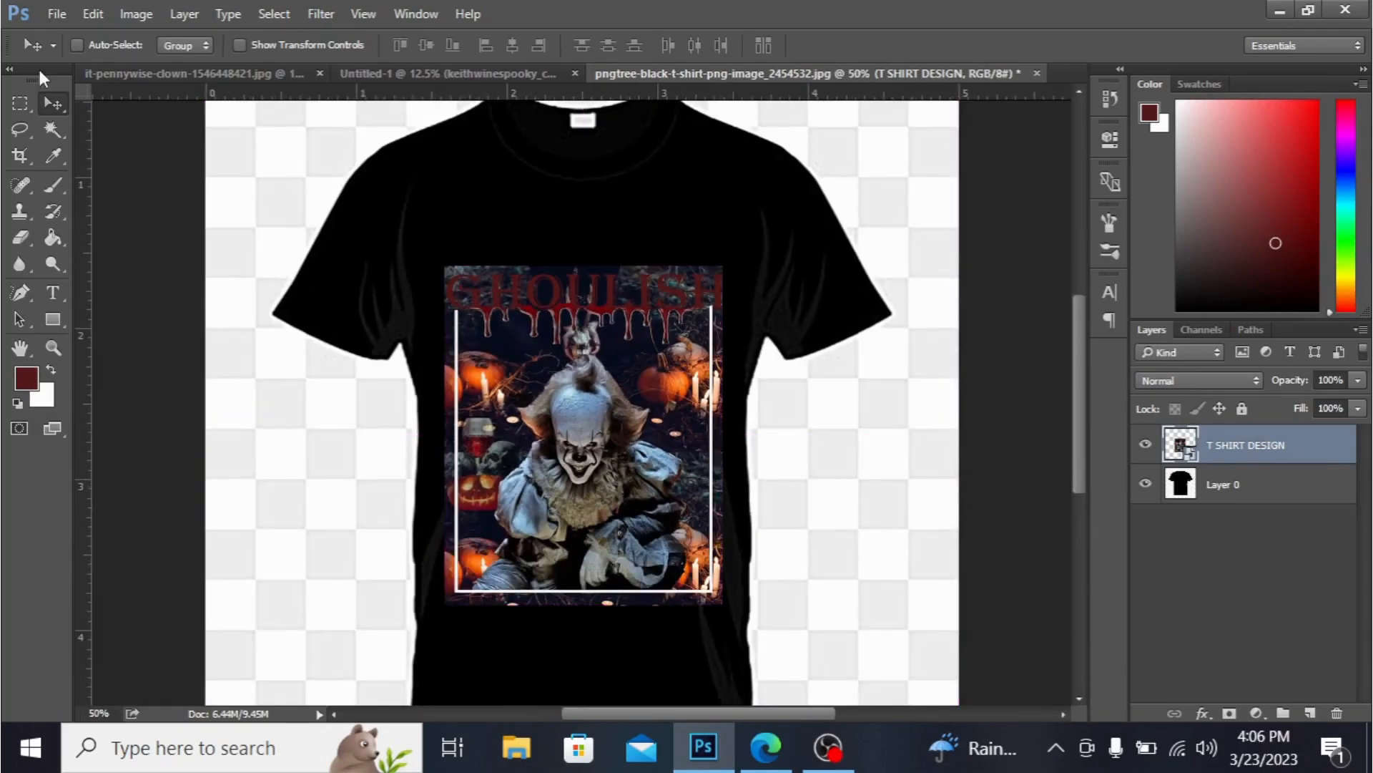
left_click(50, 129)
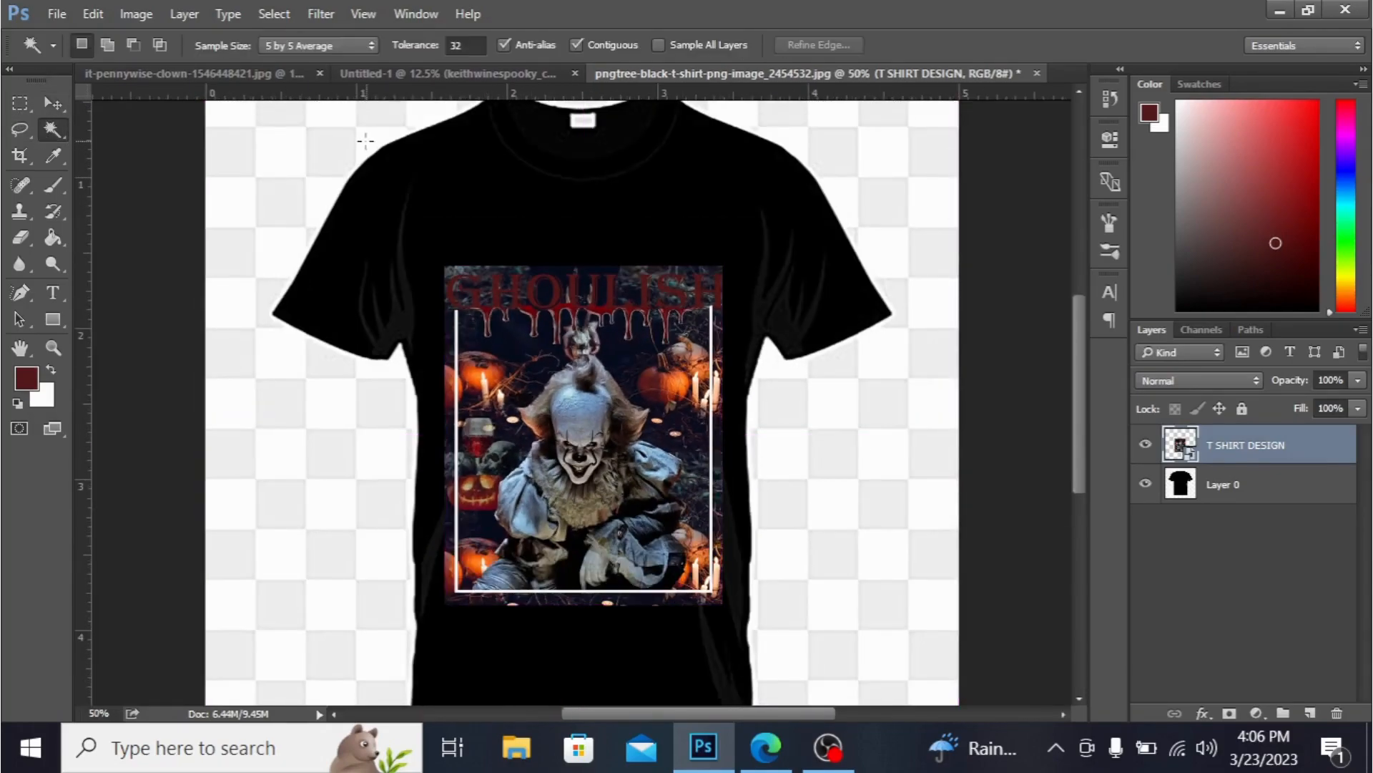
- Select the checkered background around the T-shirt on Layer 0 with the Magic Wand and delete it
left_click(308, 144)
left_click(1272, 484)
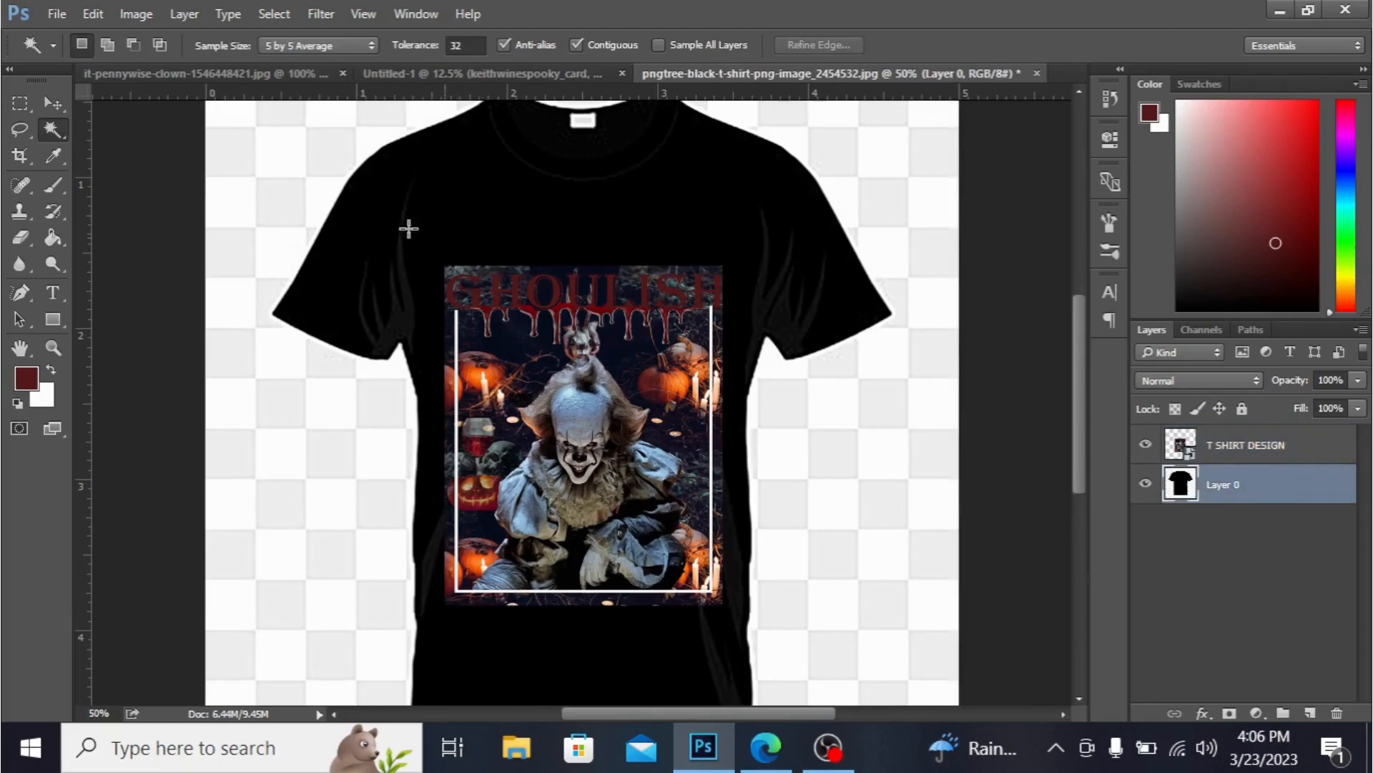
left_click(237, 172)
key("Delete")
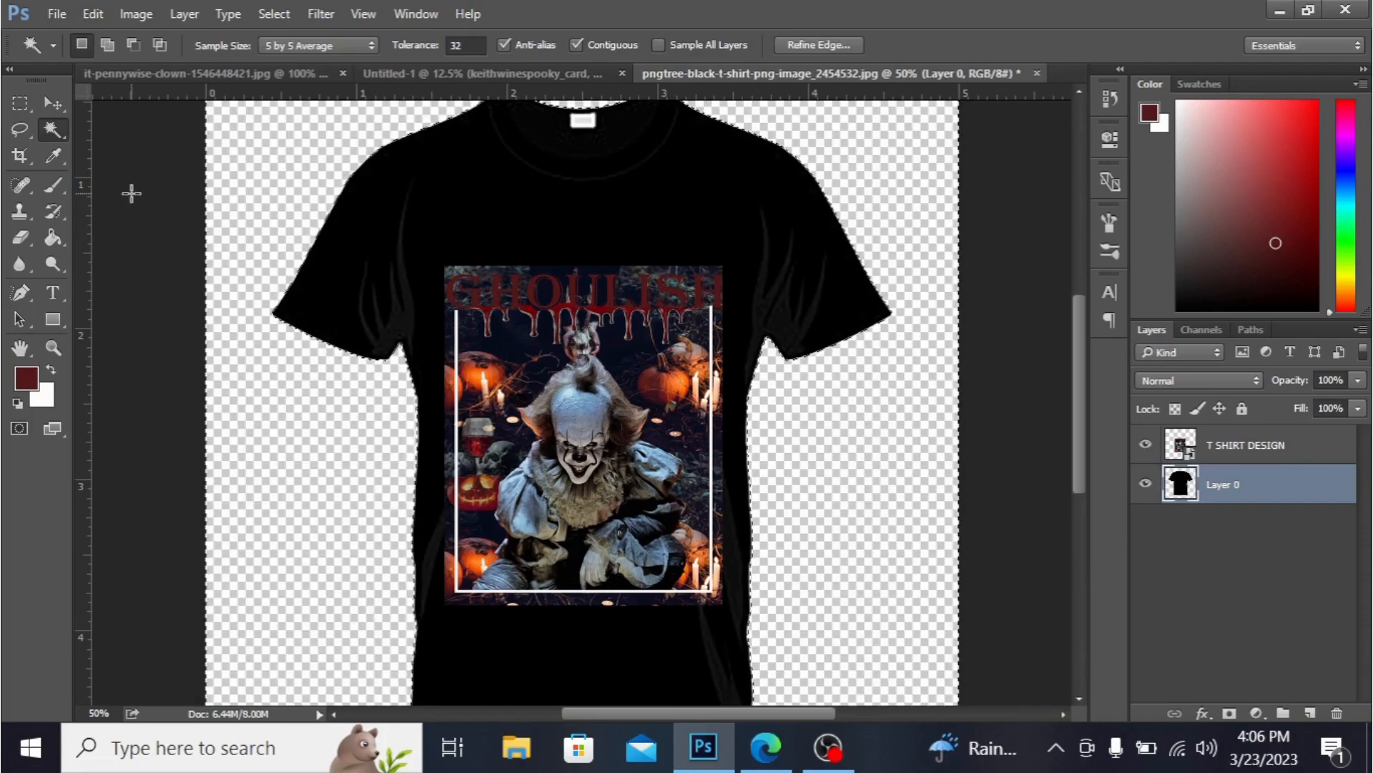
left_click(125, 193)
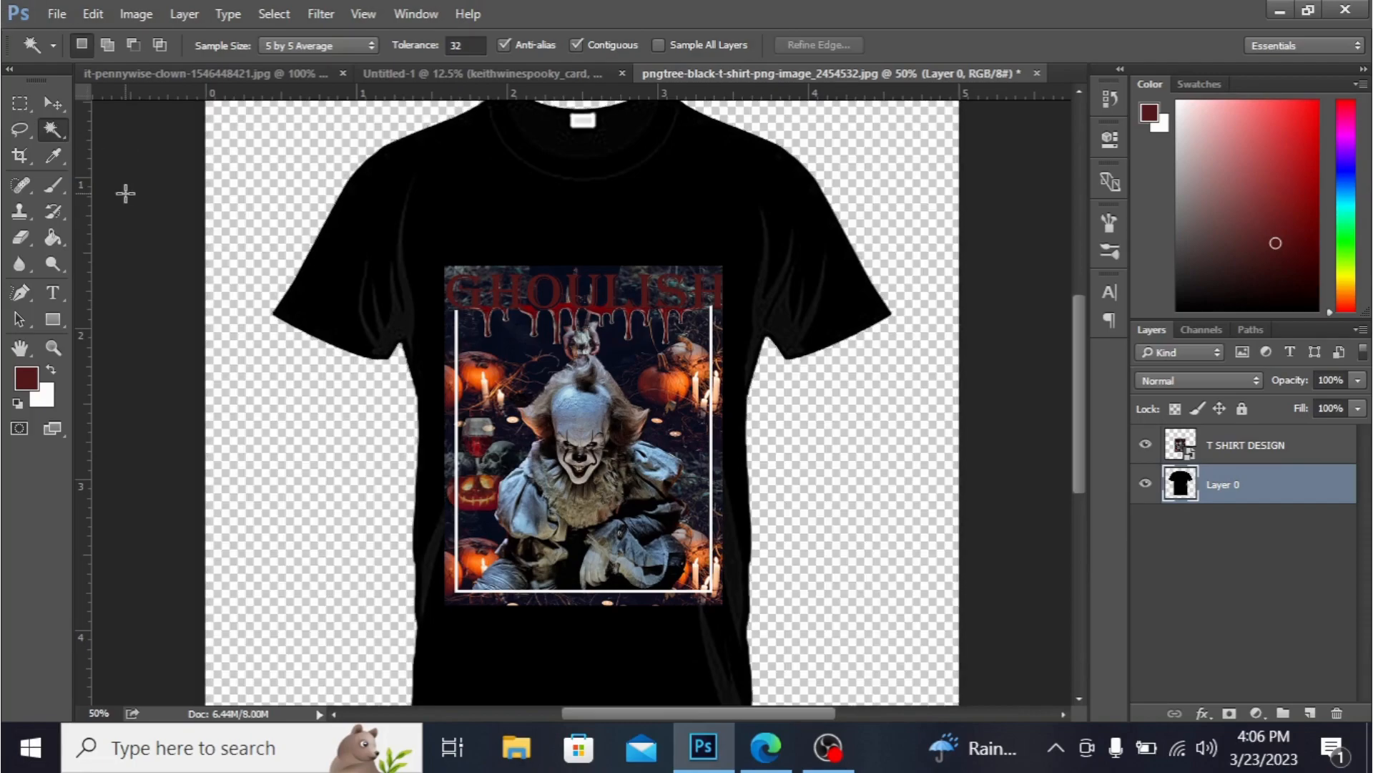
- Review the original poster document briefly and return to the T-shirt mockup
key("ctrl+minus")
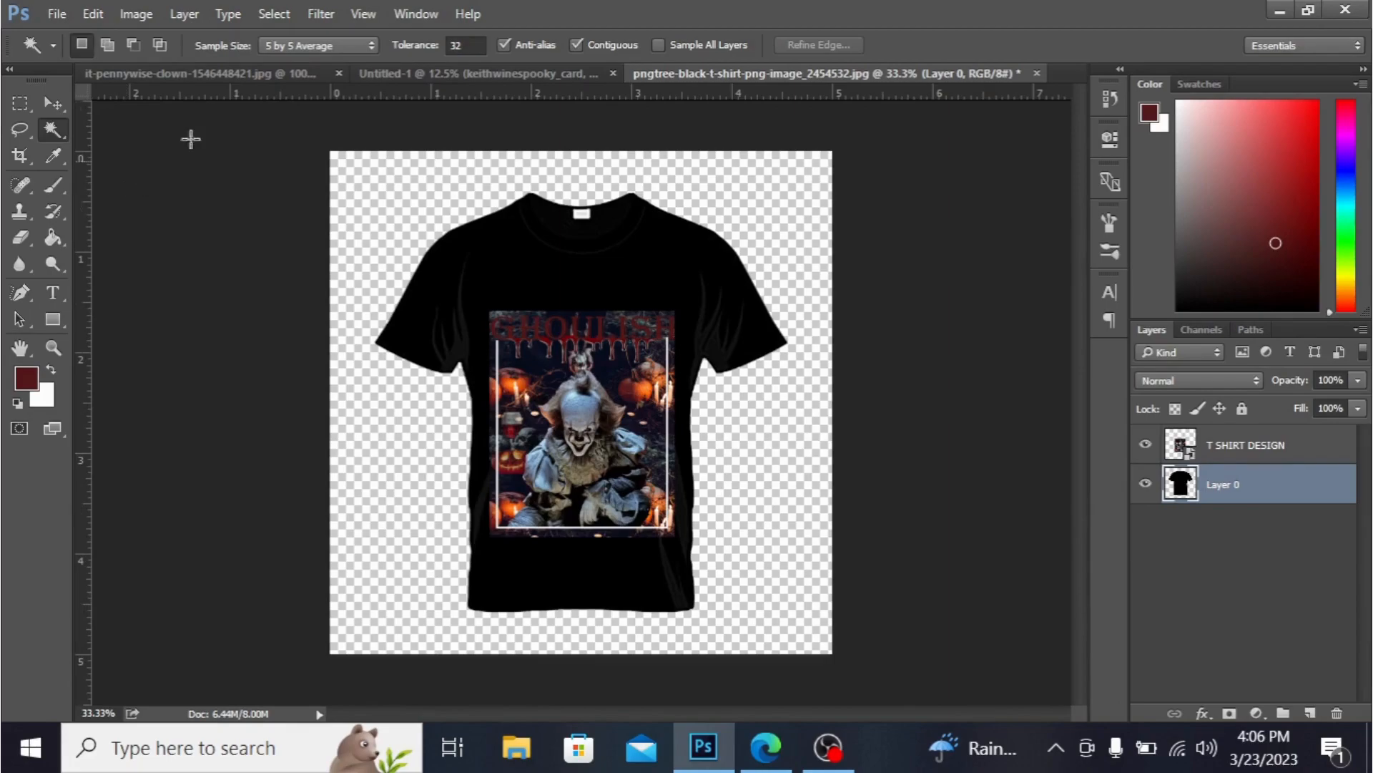
left_click(448, 72)
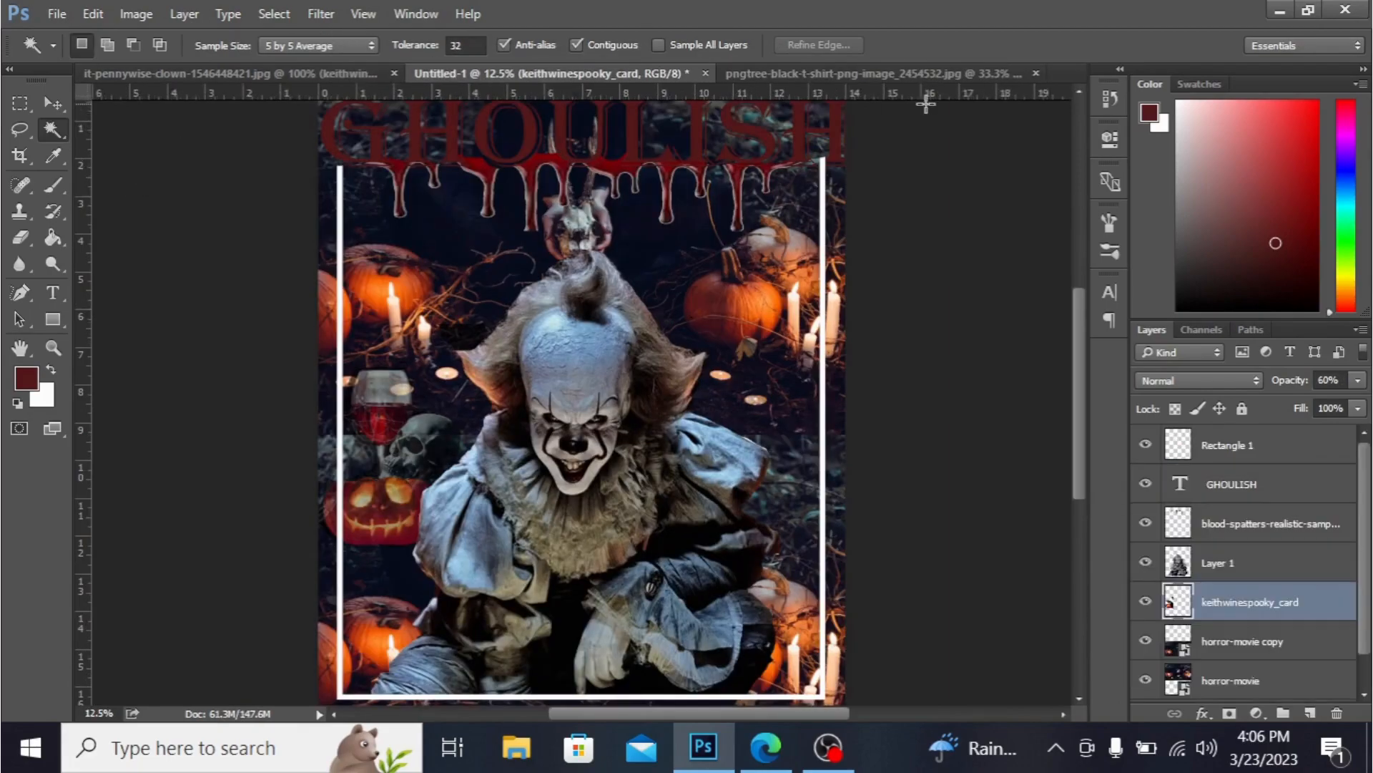
left_click(913, 76)
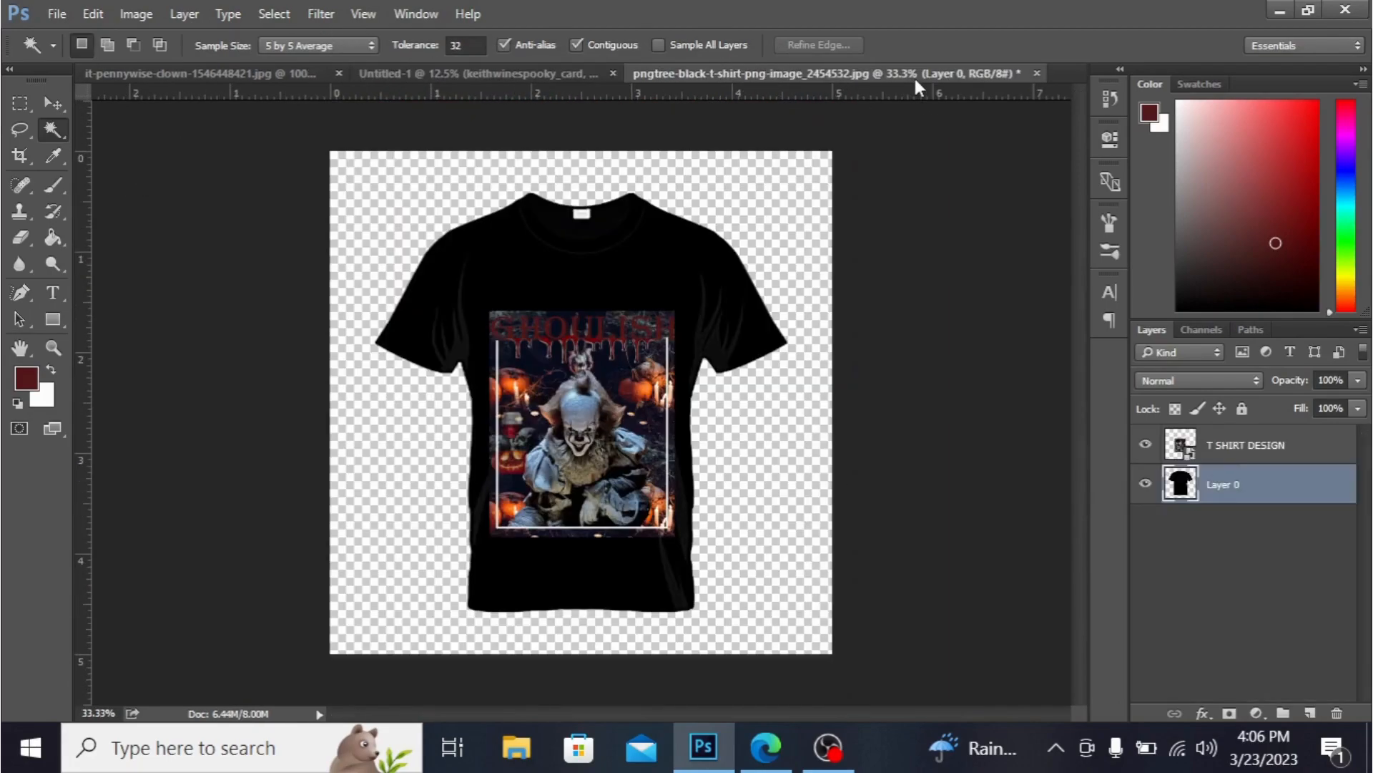